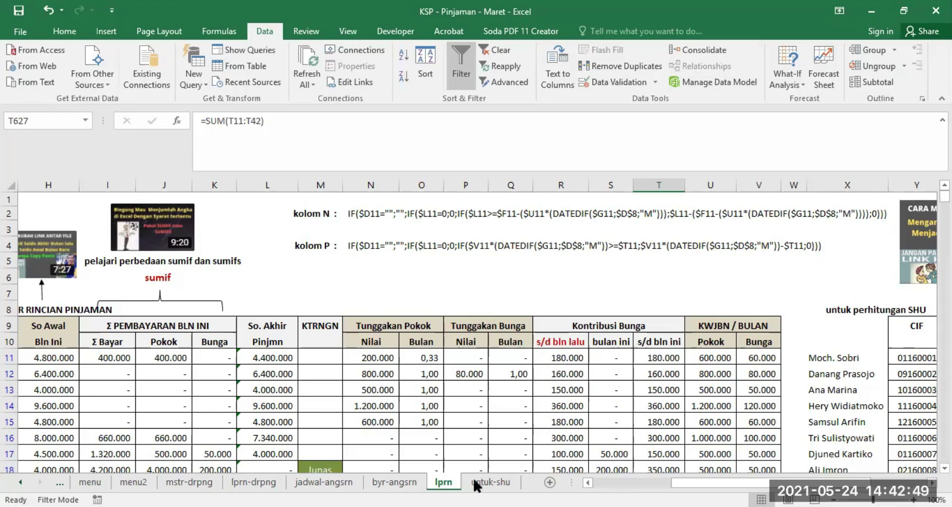
Review the So. Akhir Pinjmn and Kontribusi Bunga s/d bln ini columns on the lprn sheet, along with the R11 link formula
left_click_drag(709, 483, 653, 483)
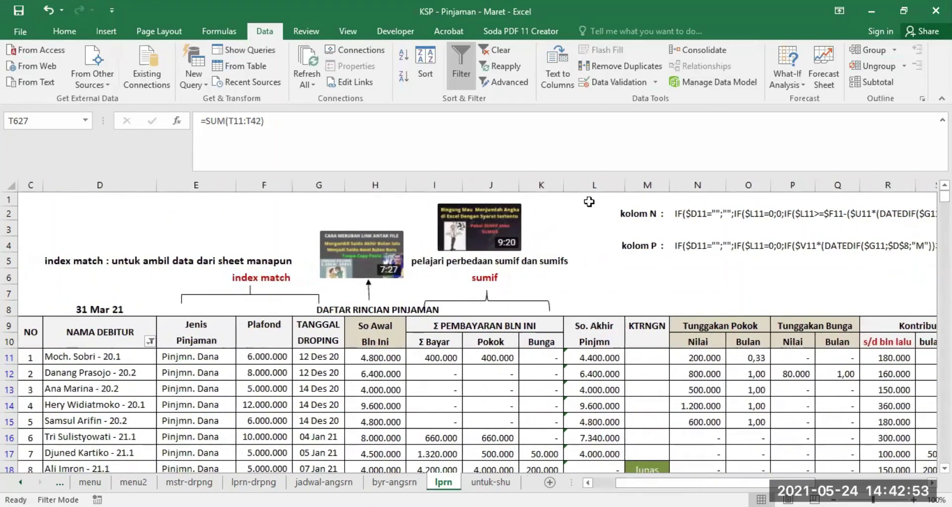
left_click_drag(593, 172, 593, 131)
scroll(647, 421, "up", 6)
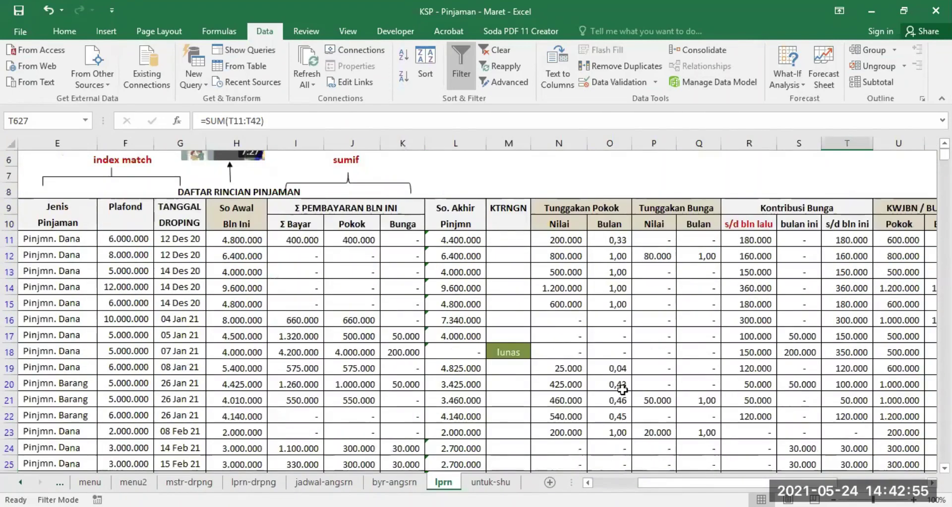
left_click(455, 143)
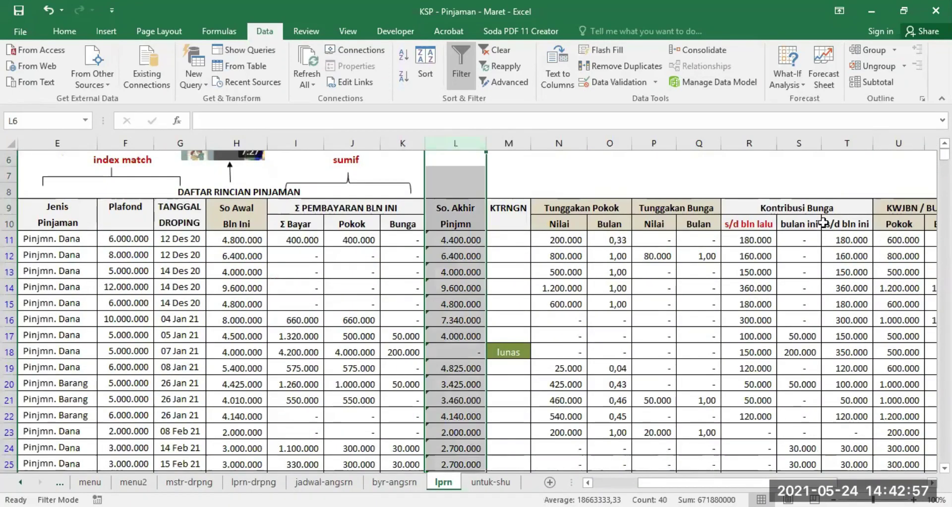
left_click_drag(695, 482, 729, 480)
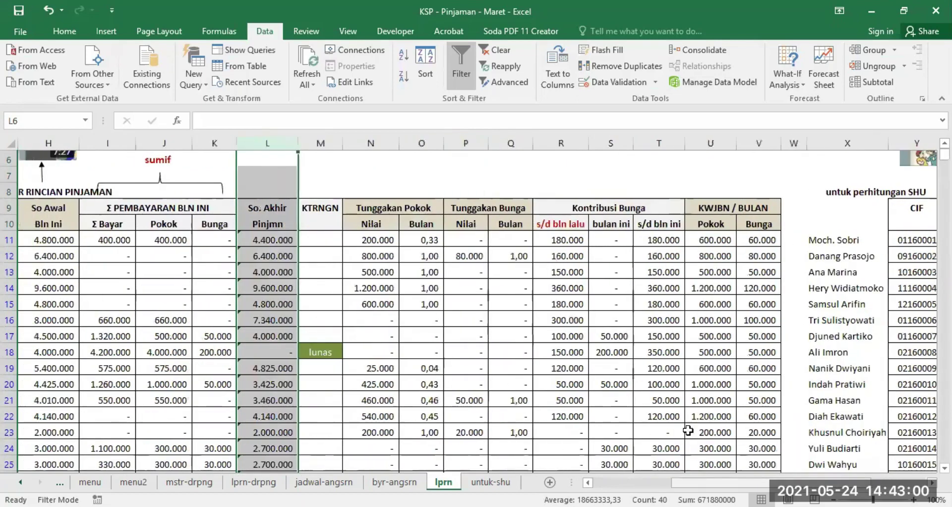
left_click(561, 237)
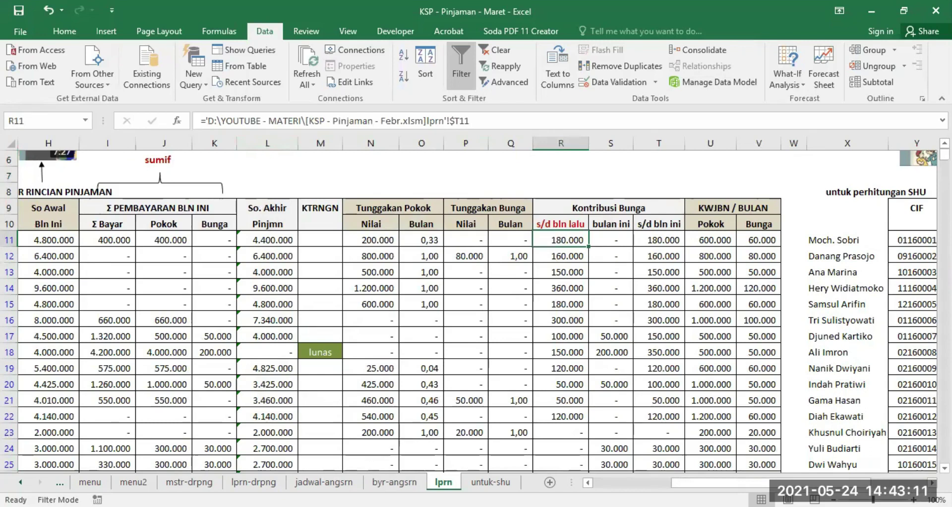
left_click(659, 143)
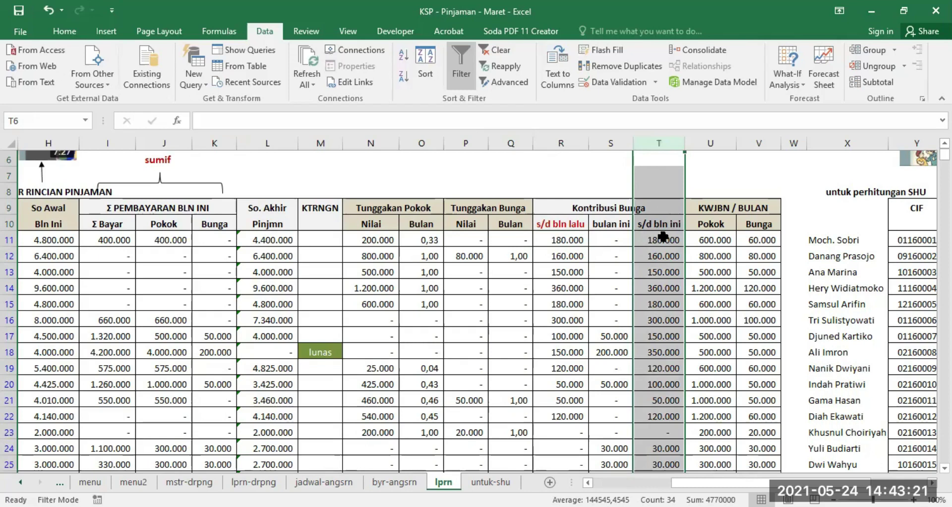
Inspect the Kontribusi Bunga formulas for s/d bln lalu in R11 and R12 and for bulan ini in S11
left_click(553, 240)
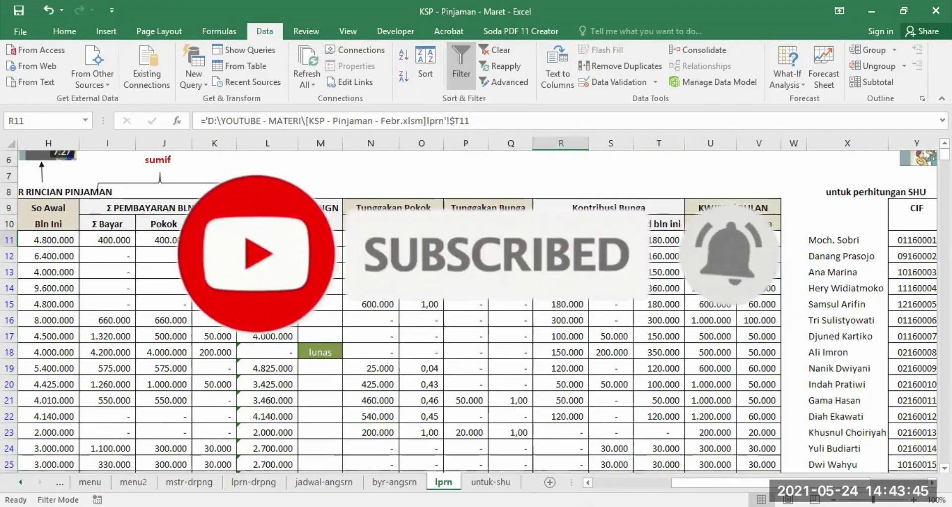
mouse_move(589, 246)
left_mouse_down()
mouse_move(565, 263)
mouse_move(587, 259)
left_mouse_up()
key("Escape")
left_click(564, 255)
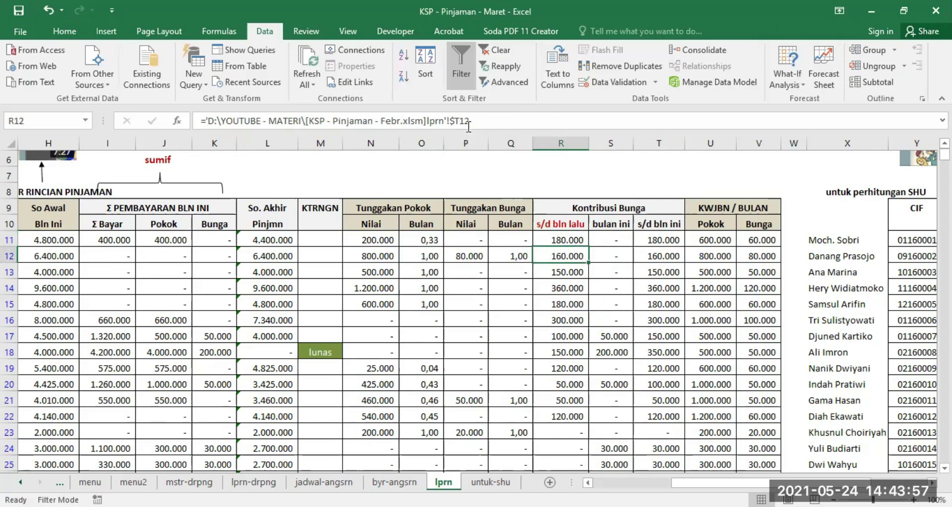
left_click(562, 239)
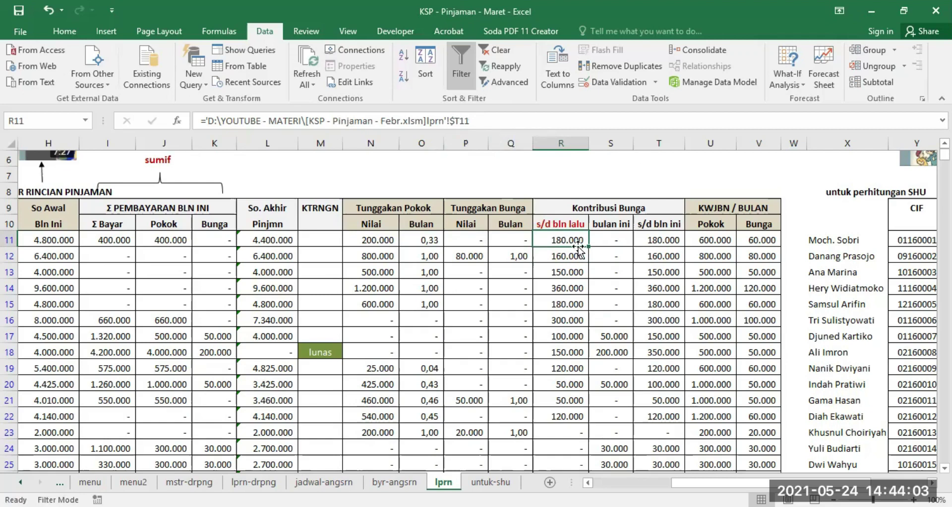
left_click(608, 143)
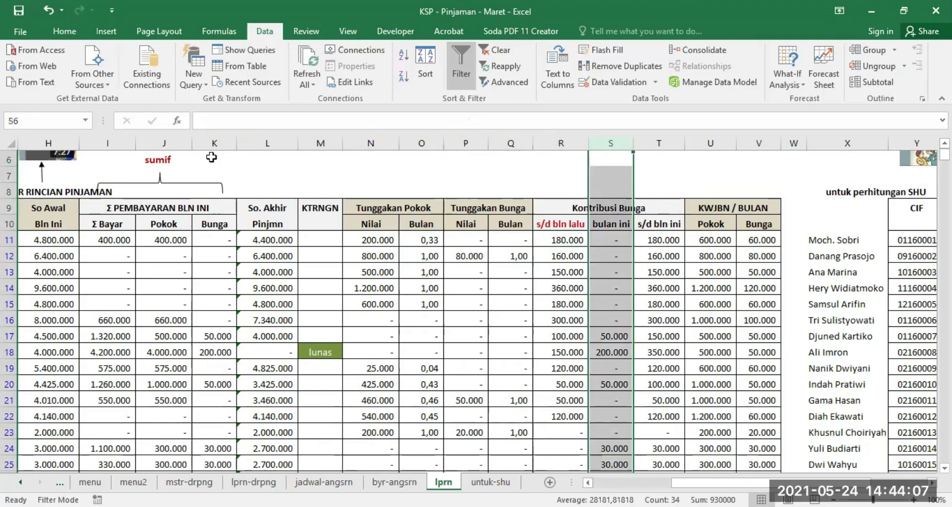
left_click(606, 240)
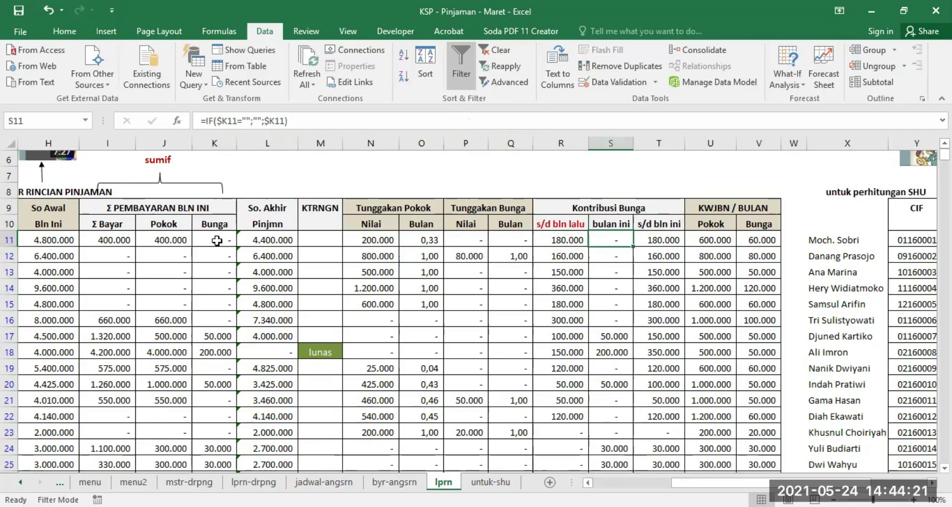
Clear the Bunga payment formula in K34 and undo the deletion
scroll(197, 375, "down", 6)
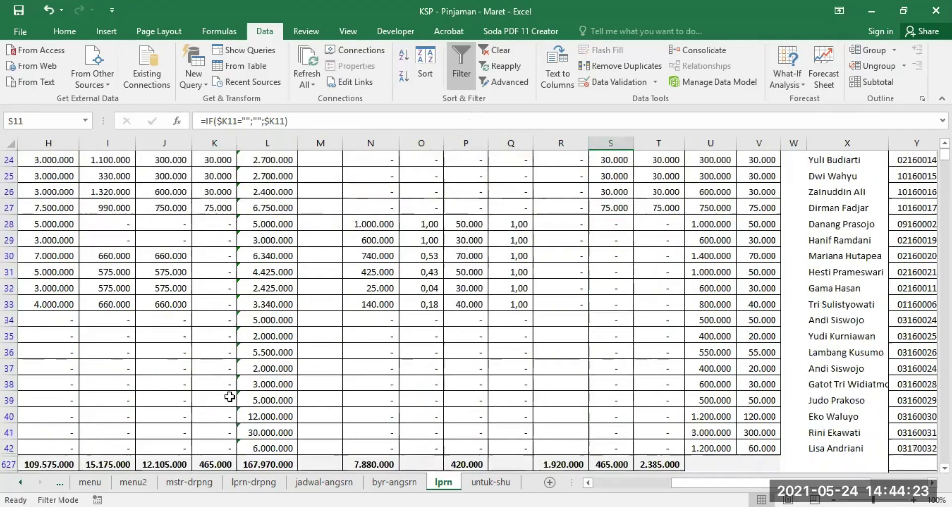
left_click(218, 320)
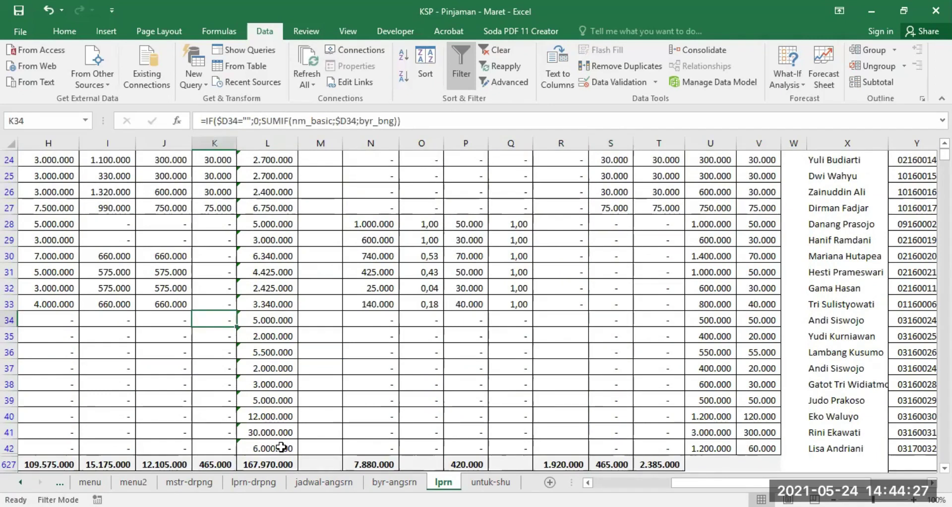
key("Delete")
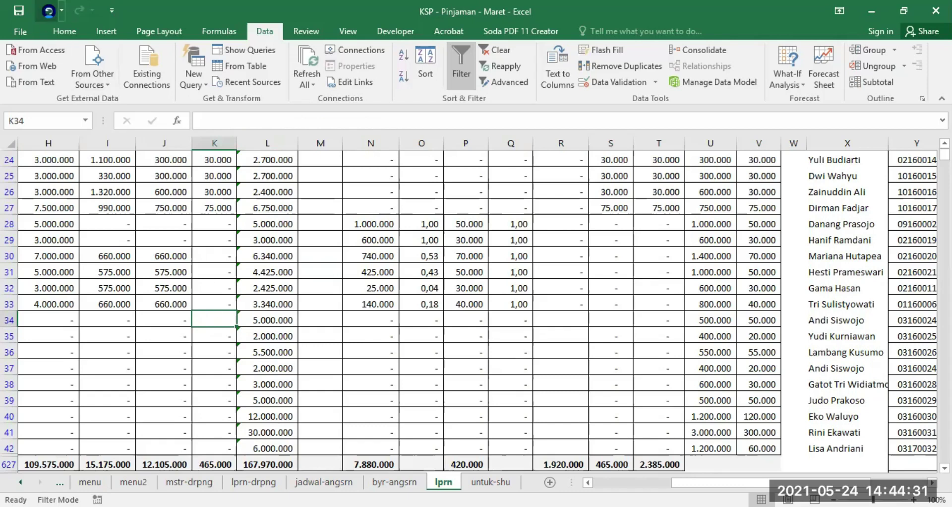
left_click(48, 10)
Examine the s/d bln ini interest contribution formula in T11 and the CIF helper columns of the same table
scroll(470, 351, "up", 4)
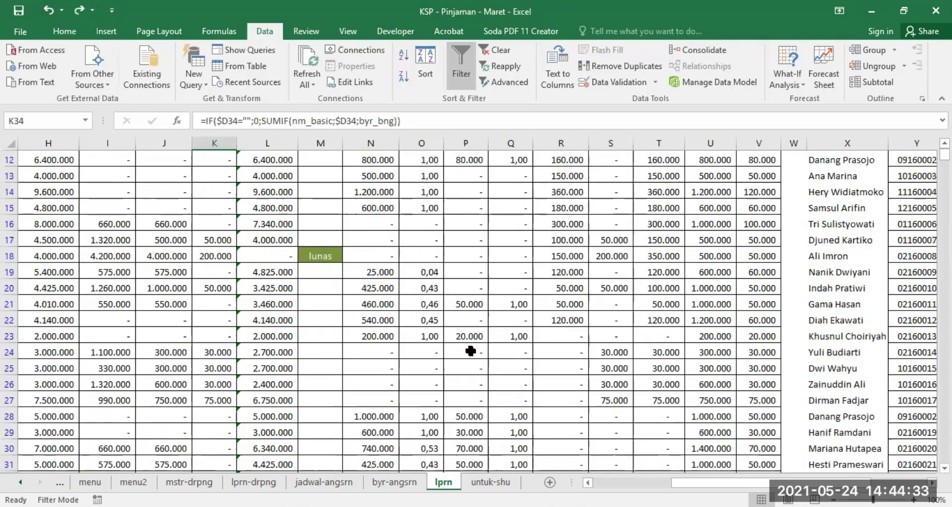
scroll(470, 351, "up", 3)
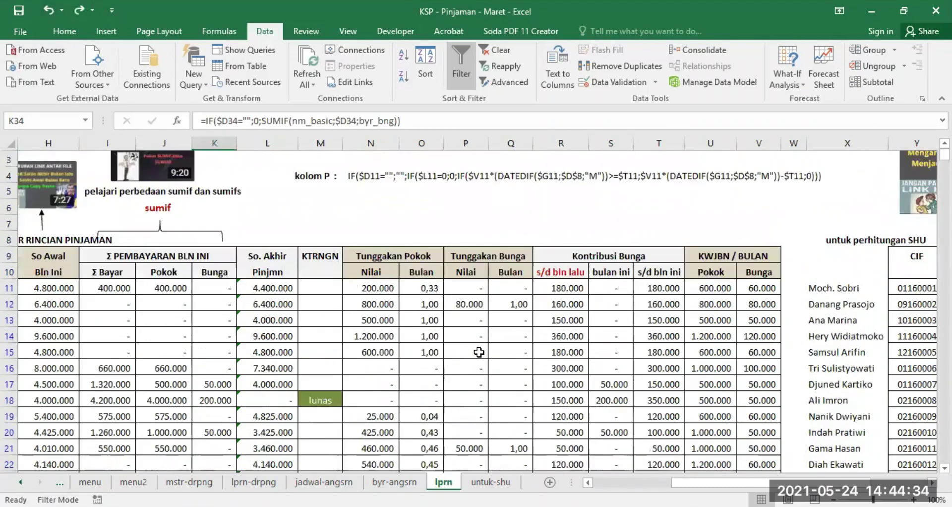
left_click(659, 288)
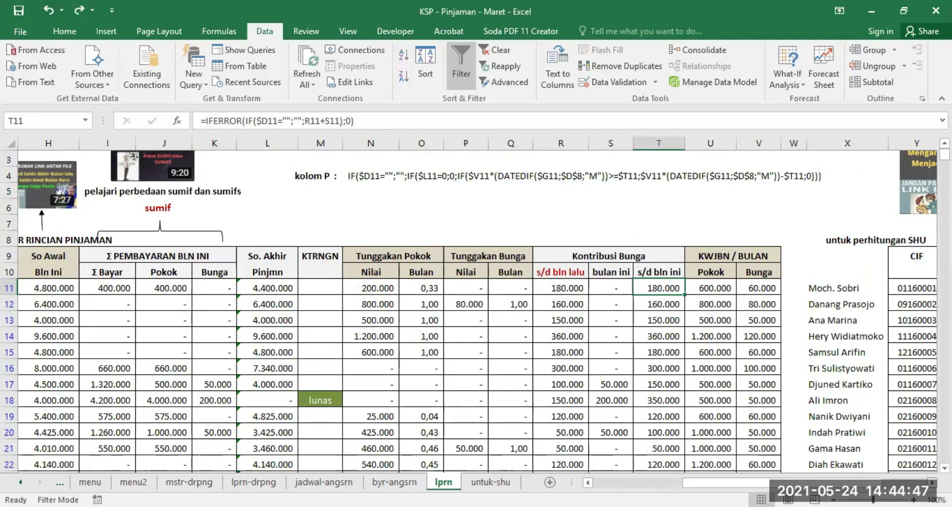
scroll(786, 317, "right", 2)
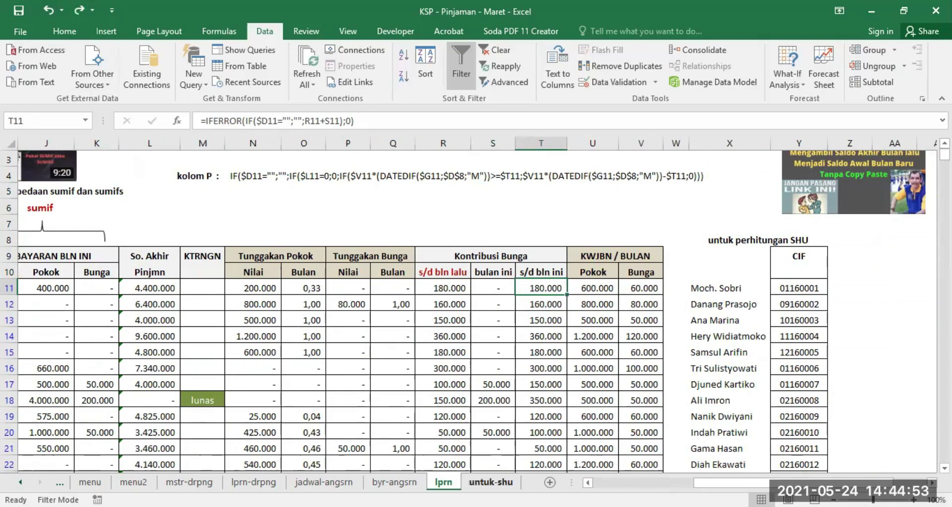
On the untuk-shu sheet, link the first NAMA cell of Tabel 1, D11, to the debtor name with =lprn!D11
left_click(490, 481)
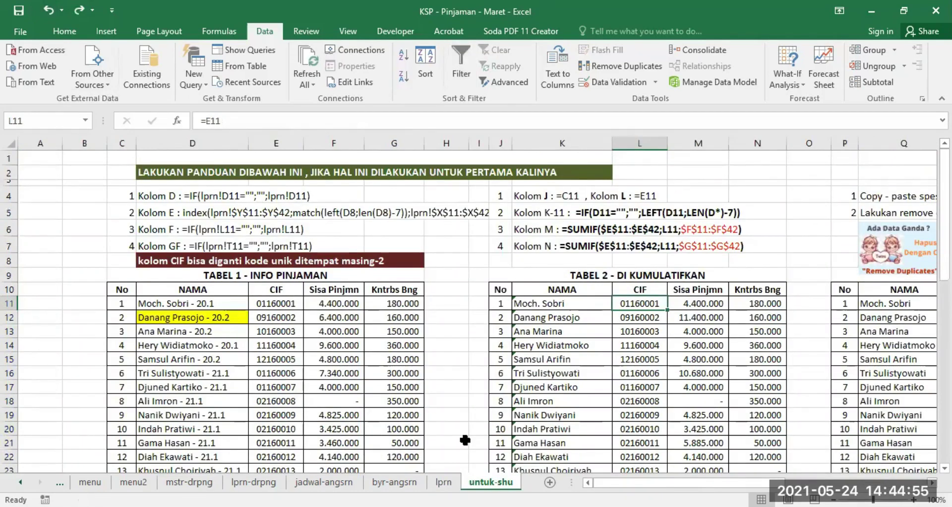
left_click(192, 304)
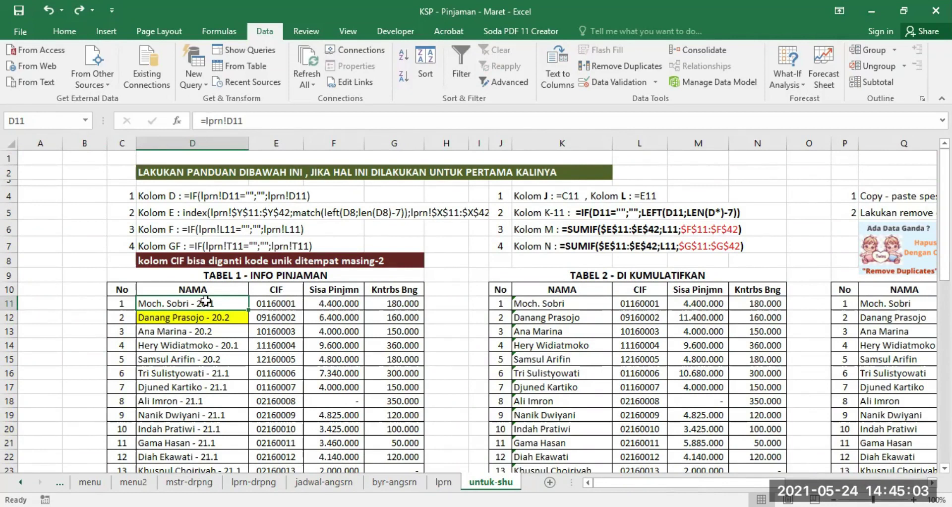
type("=")
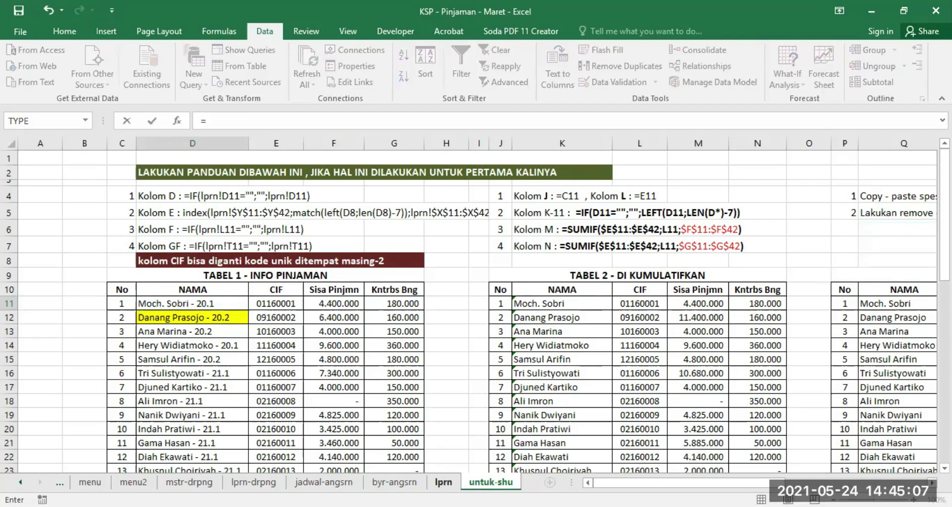
key("ctrl+Page_Up")
left_click_drag(722, 483, 620, 483)
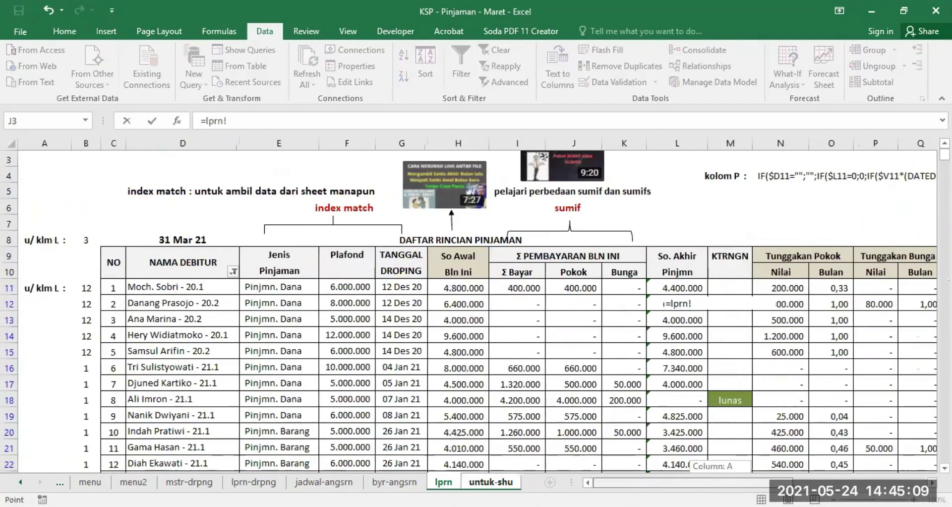
left_click(167, 289)
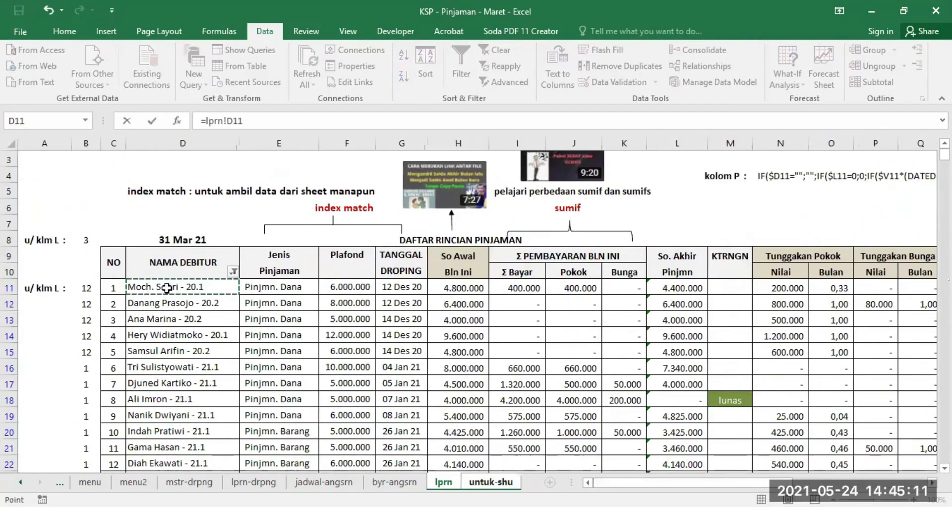
key("Return")
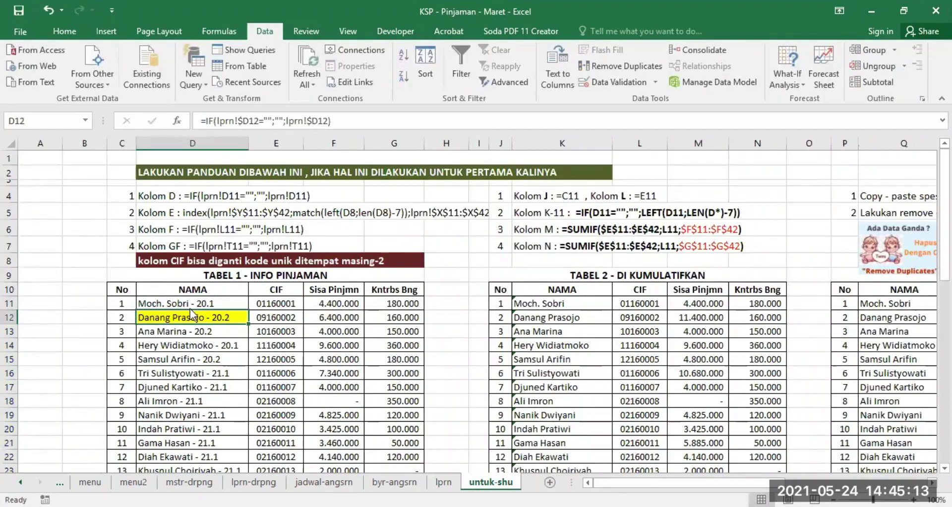
Check the Tabel 1 name list on untuk-shu down to its totals and inspect the CIF formula in E11
left_click(205, 302)
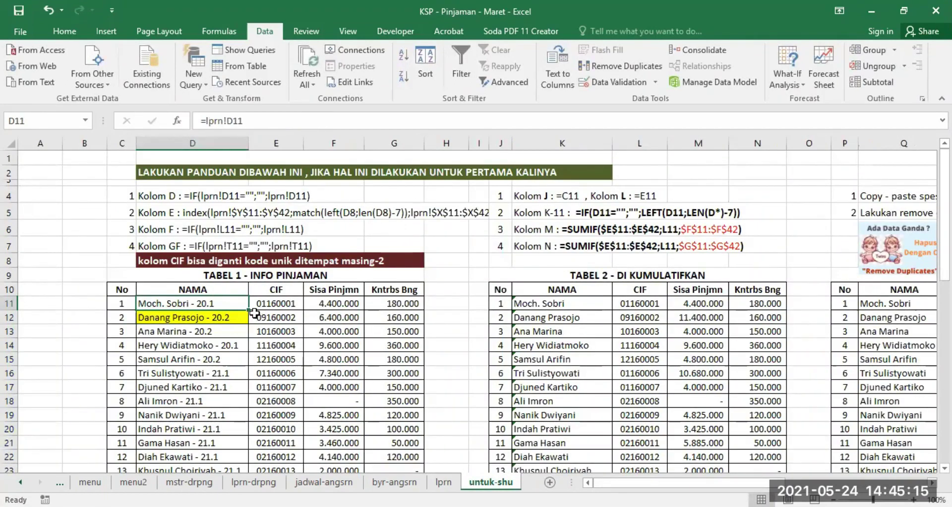
scroll(180, 285, "down", 11)
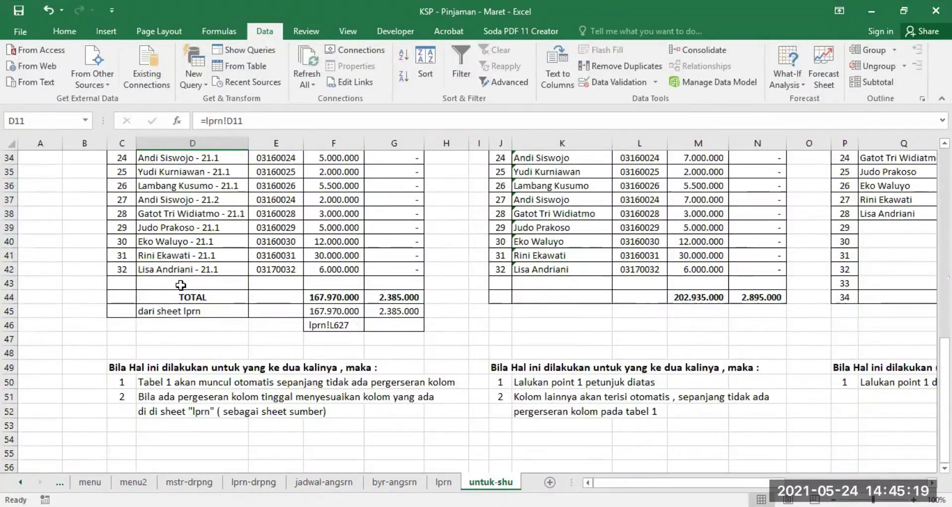
scroll(223, 297, "up", 11)
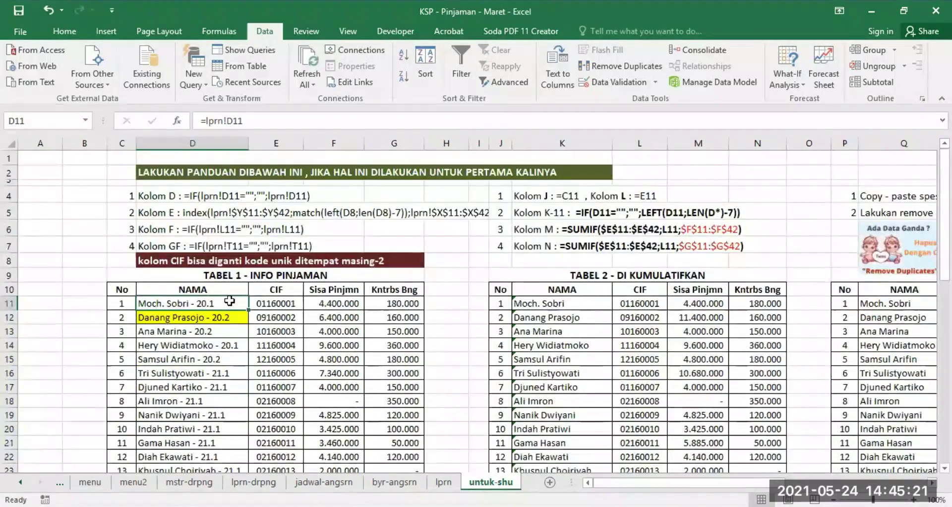
left_click(276, 302)
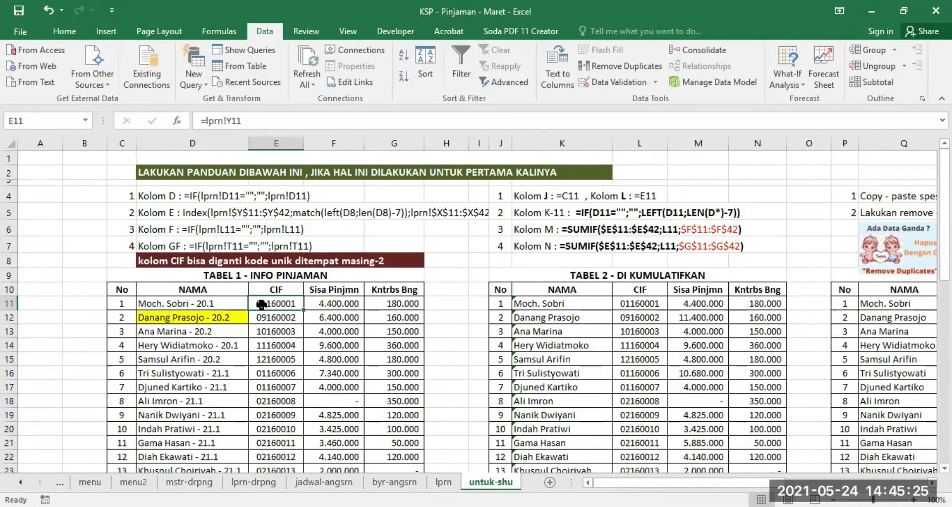
Inspect the SHU helper formulas on the lprn sheet for the shortened name in X11 and the CIF in Y11
key("ctrl+Page_Up")
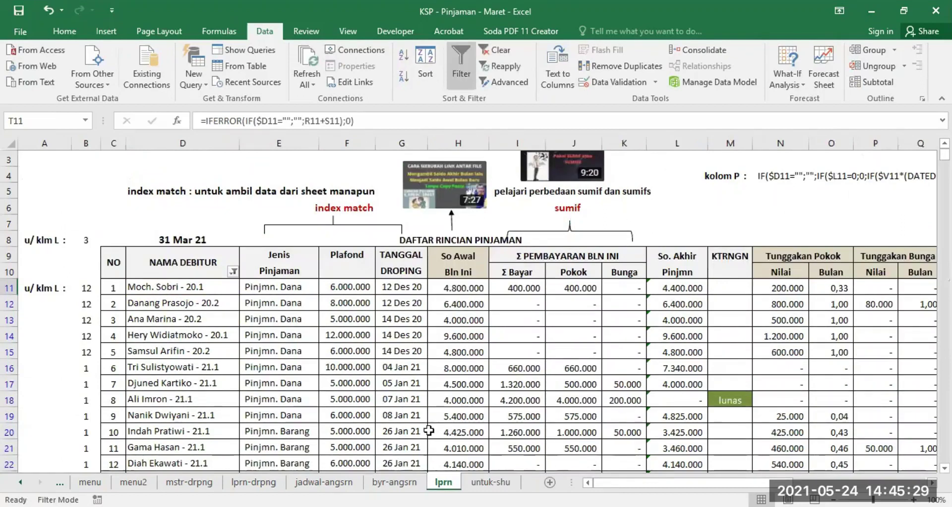
left_click_drag(610, 483, 722, 483)
left_click(678, 288)
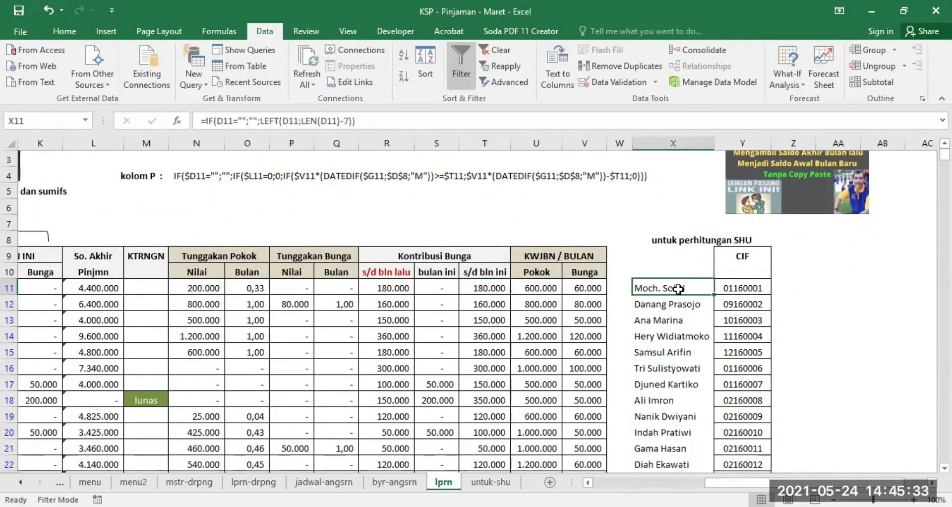
mouse_move(739, 483)
left_mouse_down()
mouse_move(640, 482)
mouse_move(730, 483)
left_mouse_up()
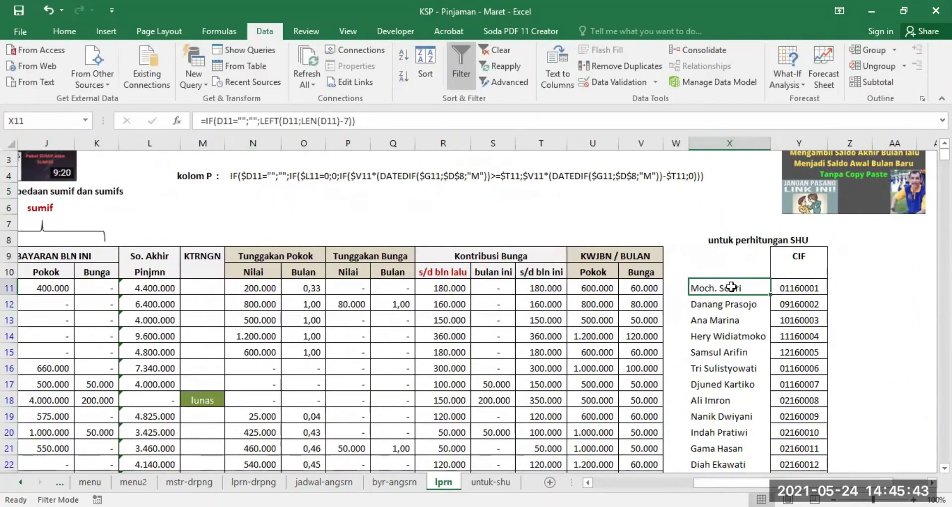
left_click(790, 289)
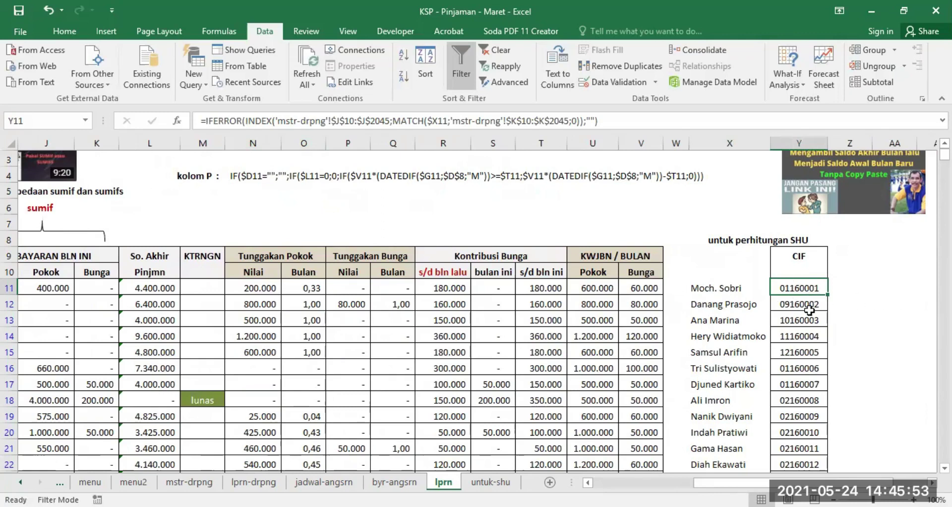
Trace the CIF reference in E11 of the untuk-shu sheet to its source cell on the lprn sheet
left_click(492, 481)
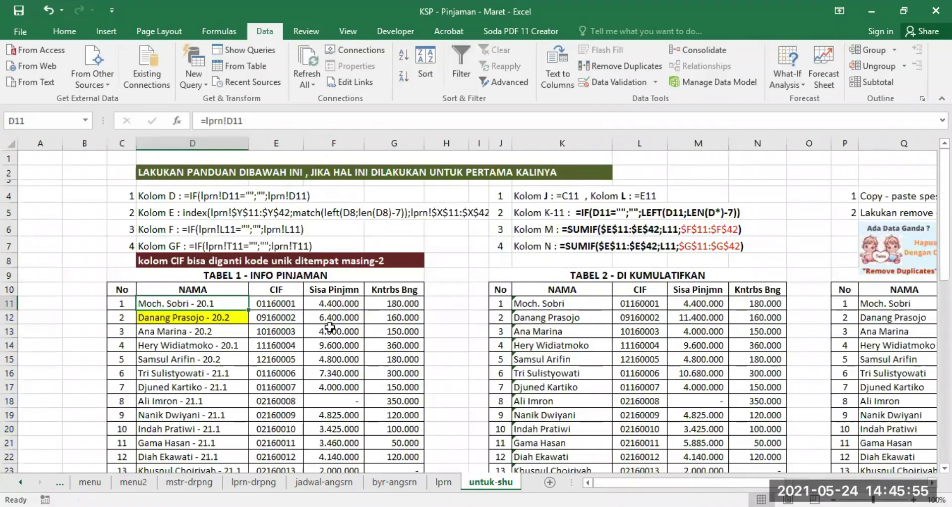
left_click(280, 304)
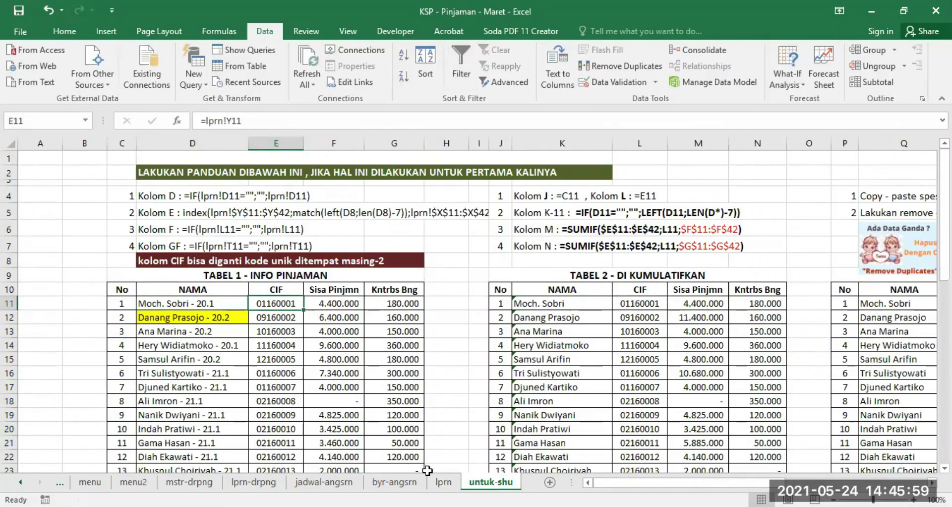
key("ctrl+bracketleft")
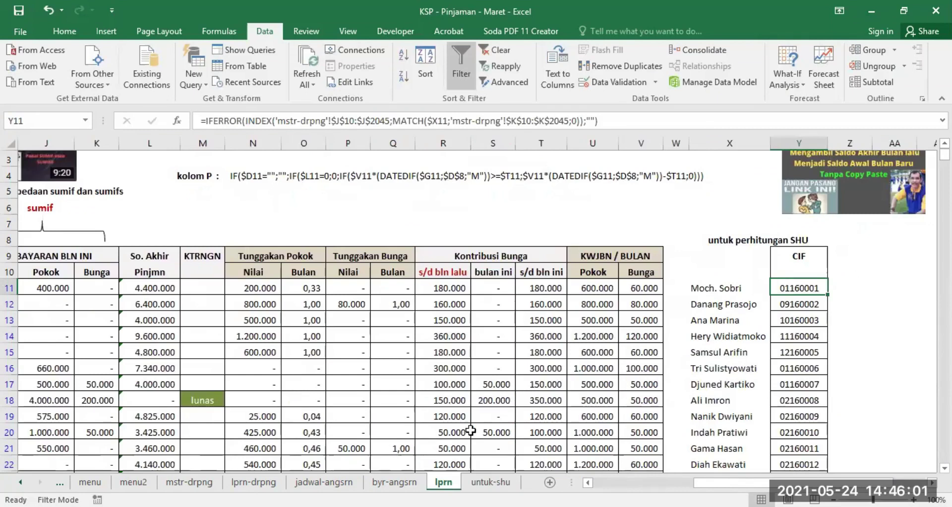
Inspect the Sisa Pinjmn formula in F11, the Kntrbs Bng formula in G11 and the column E guideline, checking the balance source on lprn
left_click(483, 482)
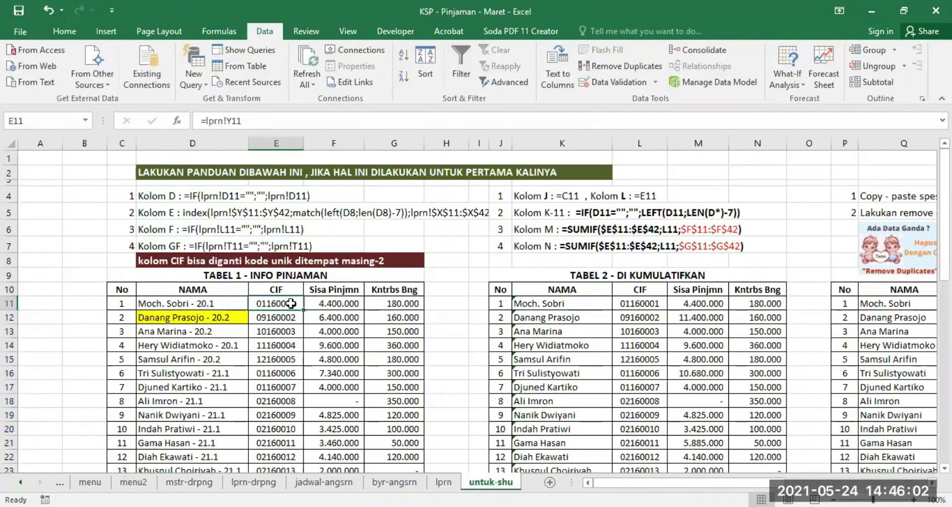
left_click(340, 304)
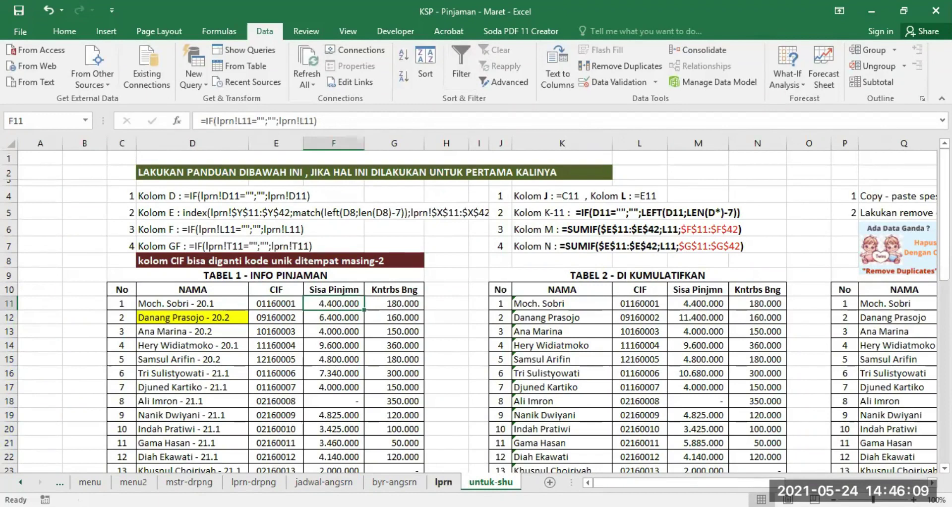
left_click(398, 302)
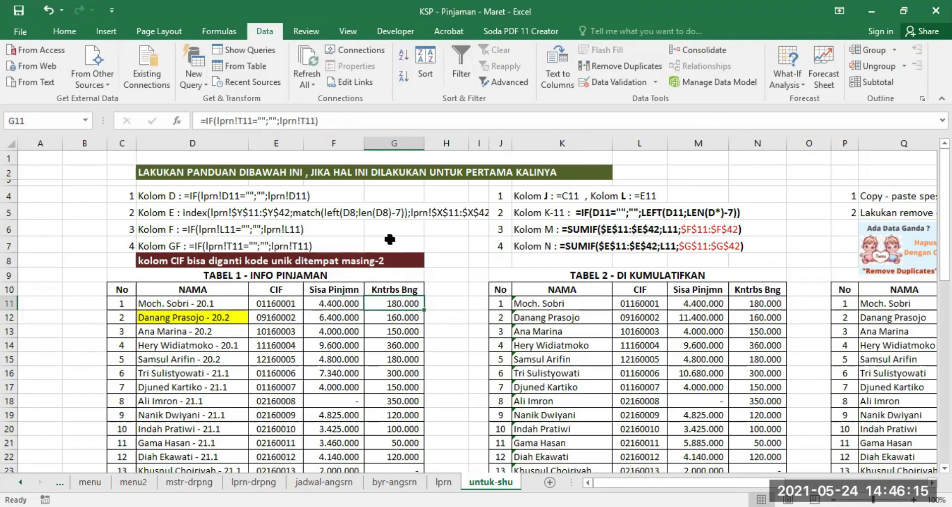
left_click(158, 213)
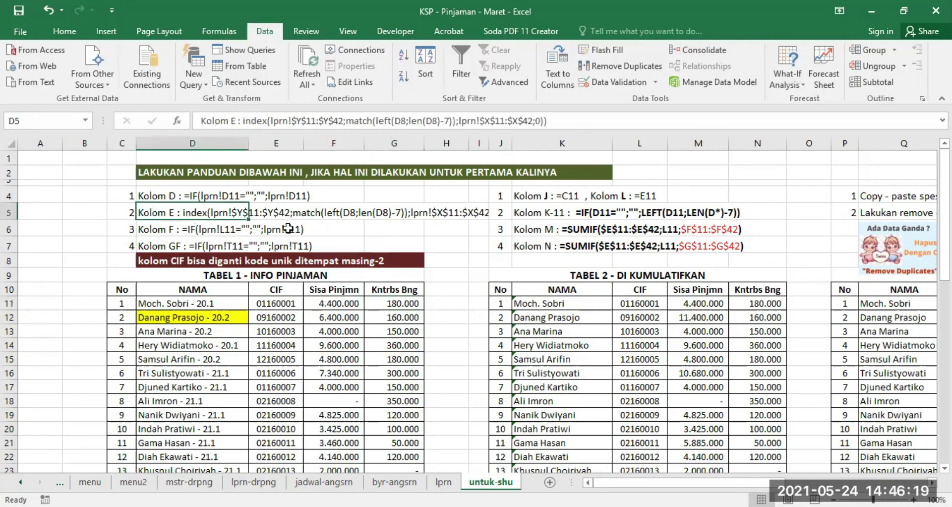
left_click(334, 304)
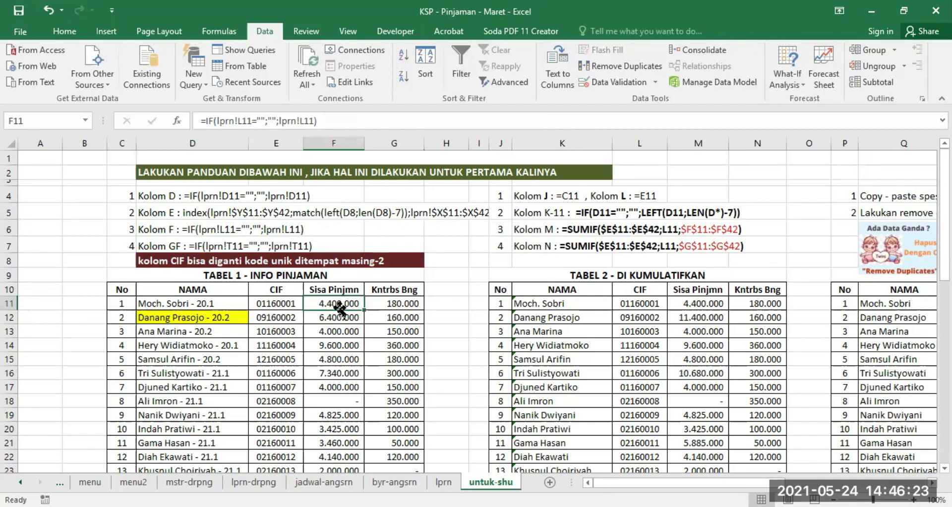
left_click(444, 482)
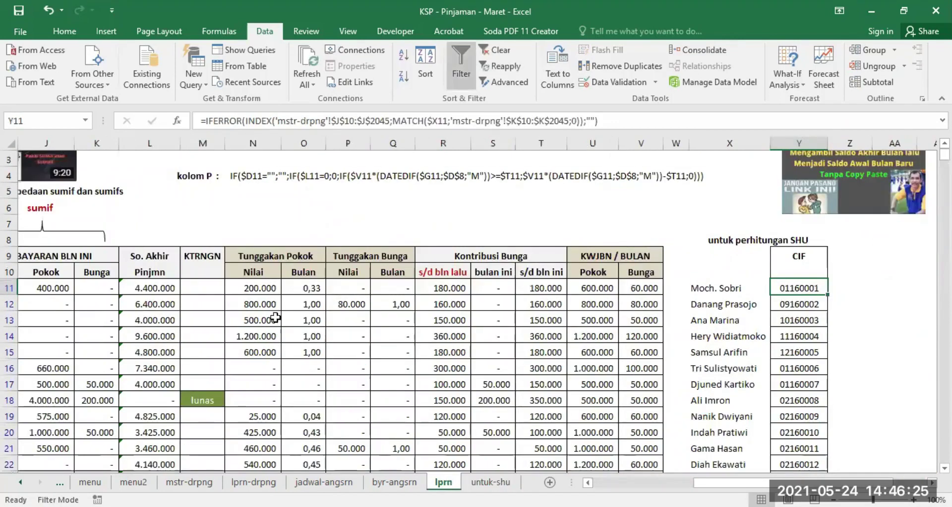
left_click(491, 482)
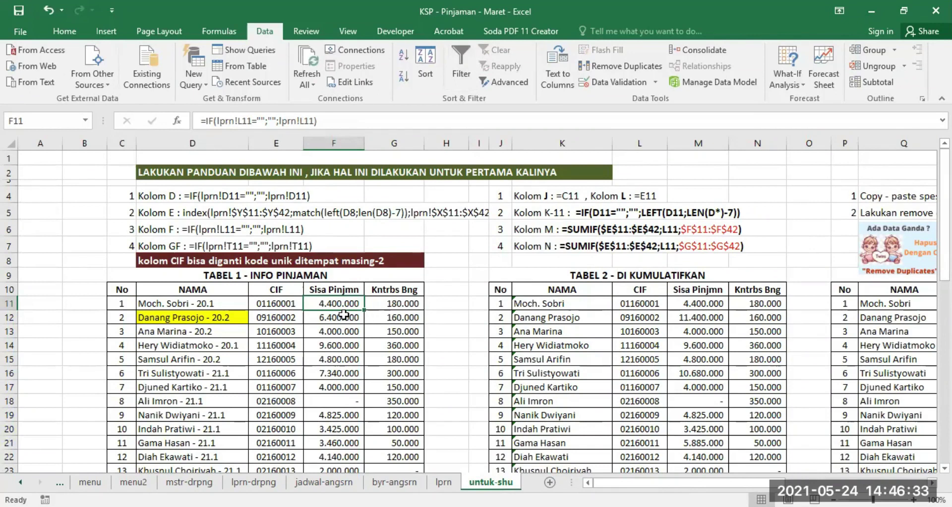
Review the CIF link in E11 and the name link in D11 of Tabel 1 on the untuk-shu sheet
left_click(262, 305)
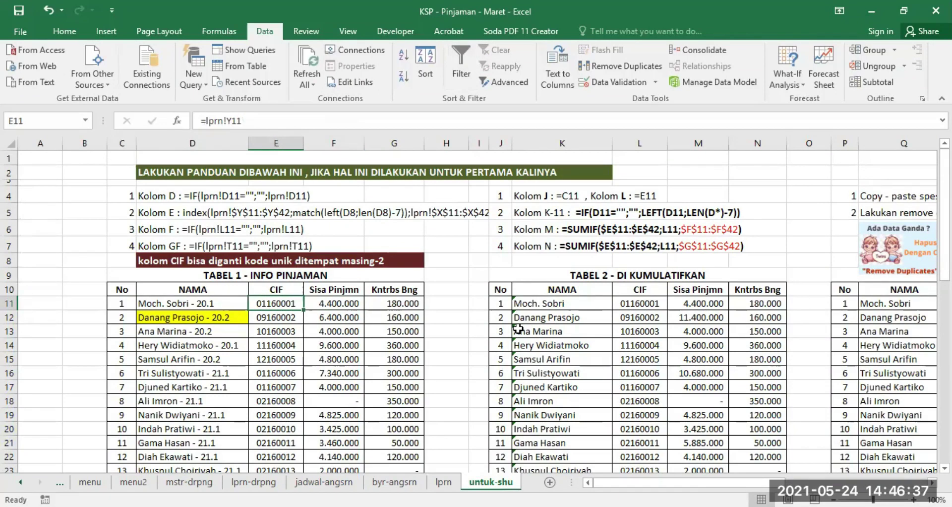
left_click(210, 300)
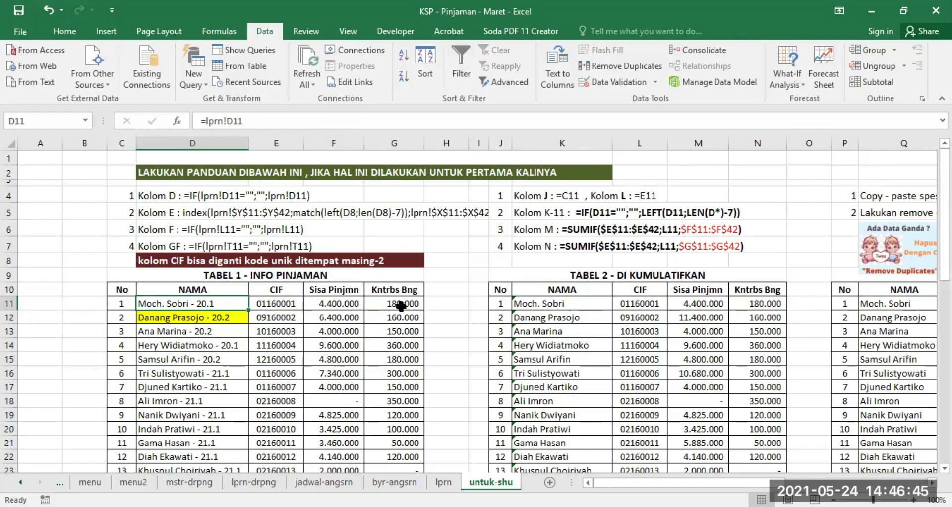
left_click(276, 301)
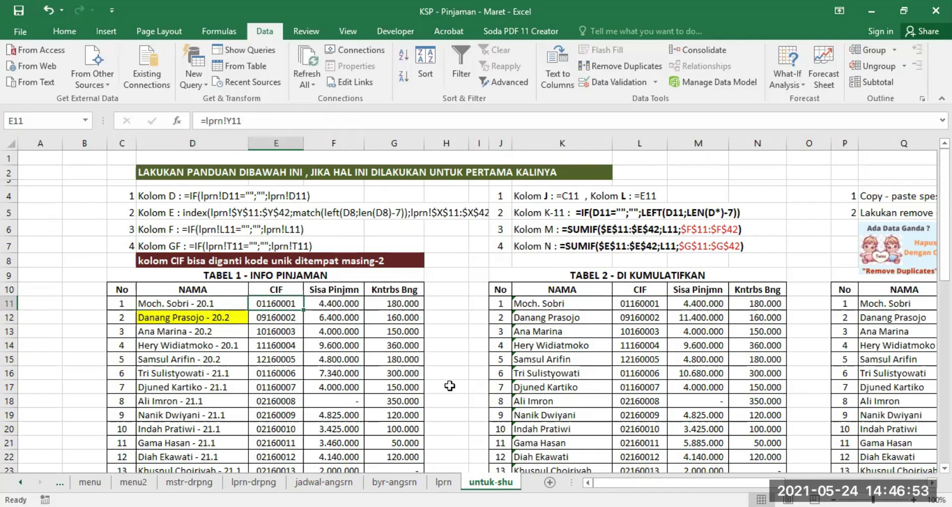
Fill the repeated borrower's two CIF cells in Tabel 1, E12 and E28, with yellow
scroll(450, 385, "down", 2)
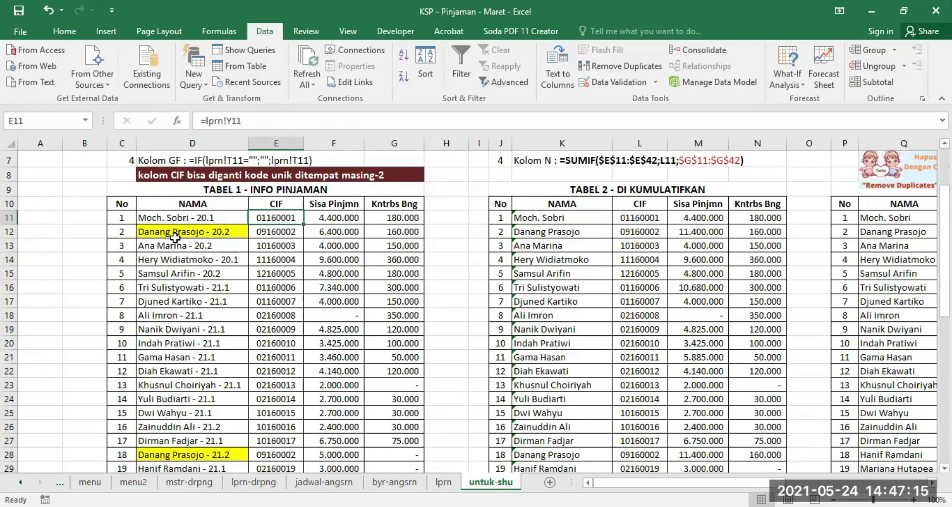
left_click(262, 232)
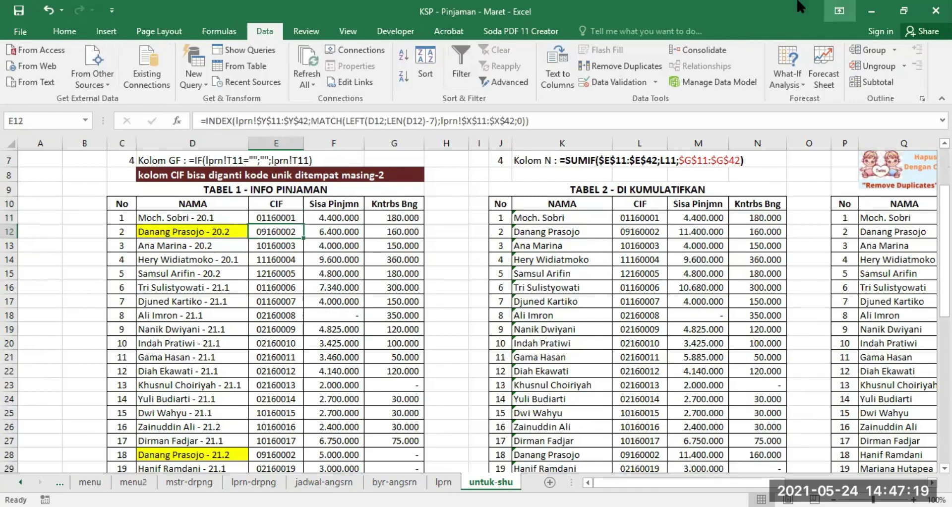
left_click(69, 28)
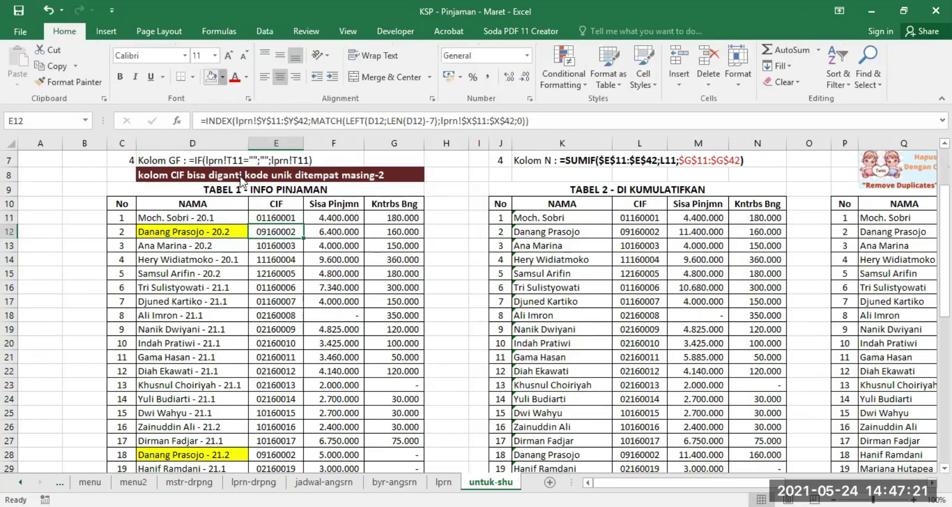
left_click(223, 77)
left_click(244, 178)
left_click(276, 453)
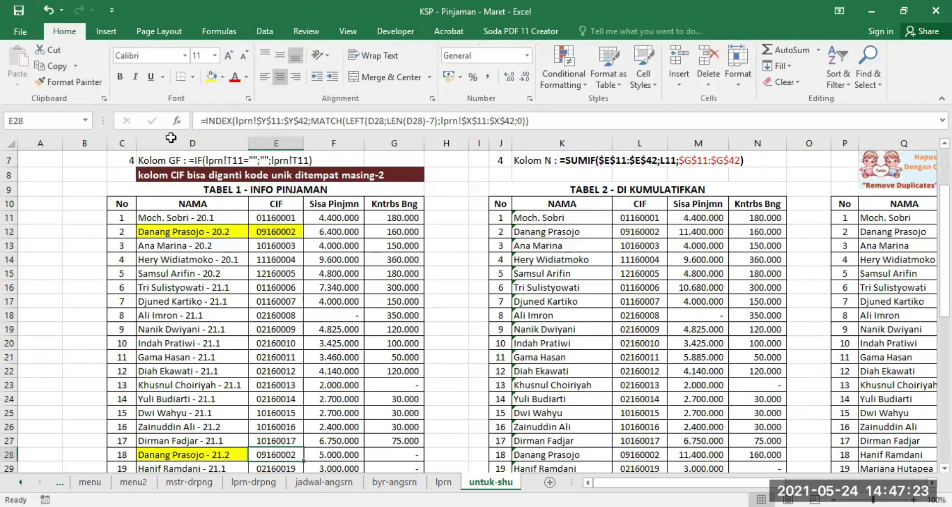
left_click(212, 78)
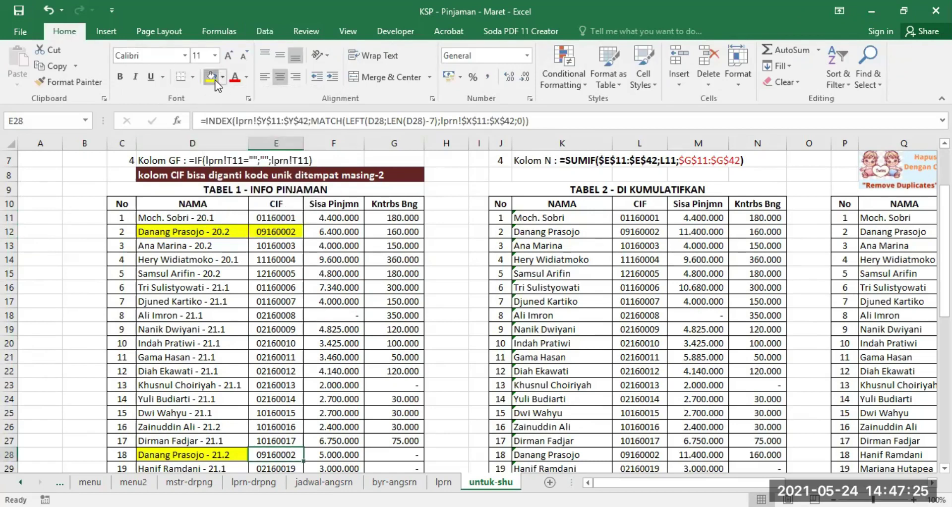
left_click(273, 233)
left_click(283, 451)
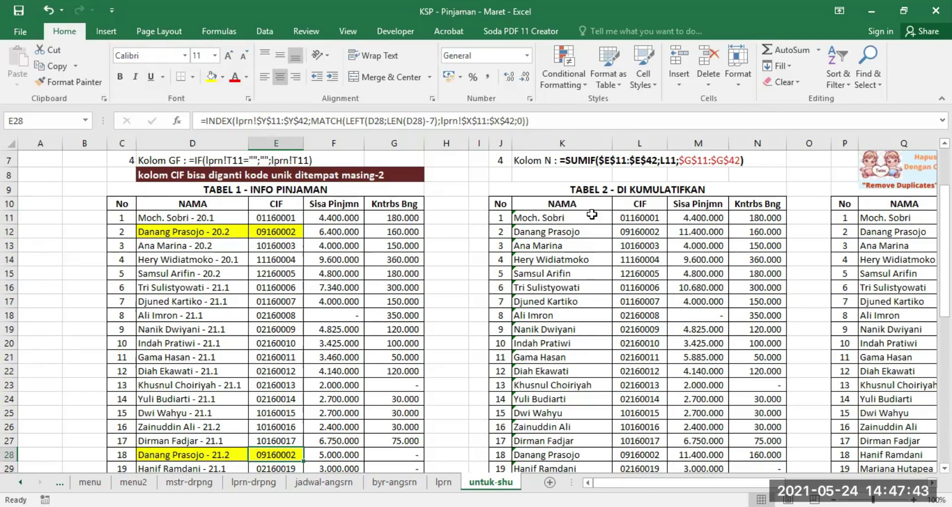
Compare the shortened-name formula in K11 of Tabel 2 with the one in X11 on the lprn sheet
left_click(548, 218)
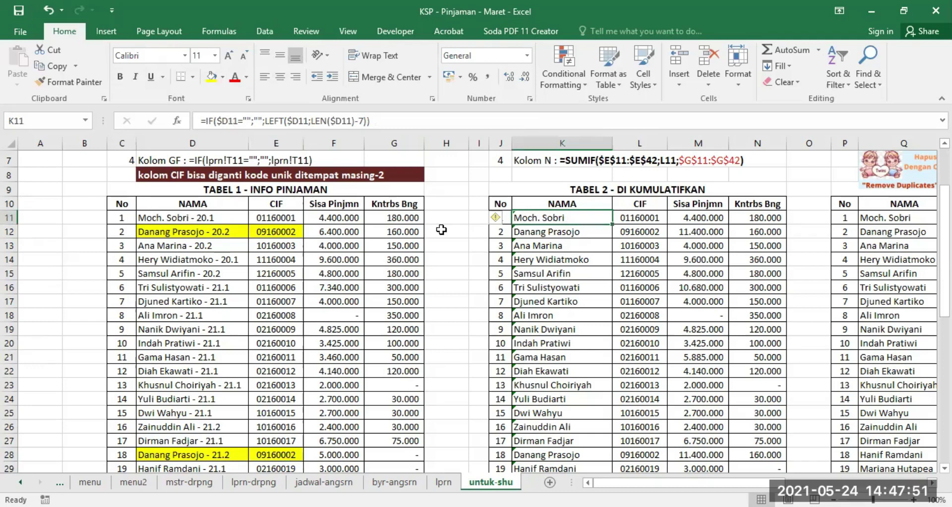
left_click(444, 482)
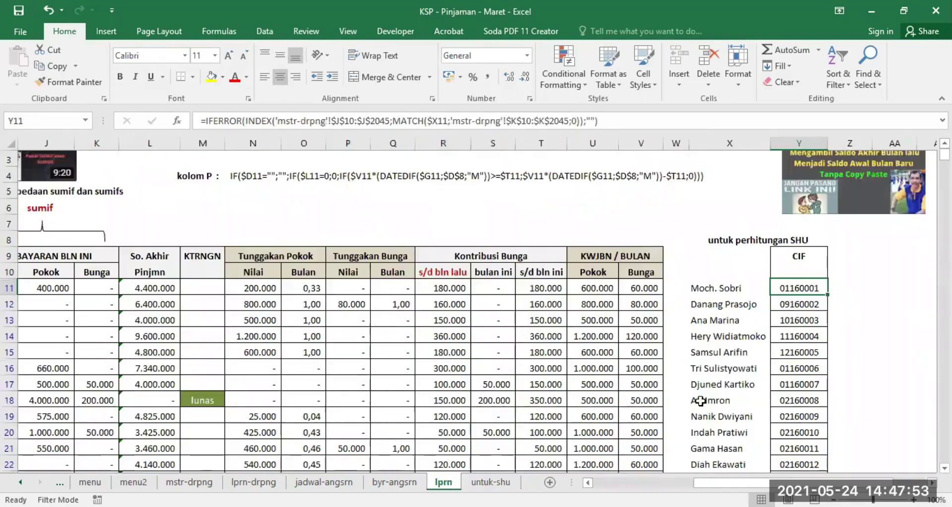
left_click(728, 294)
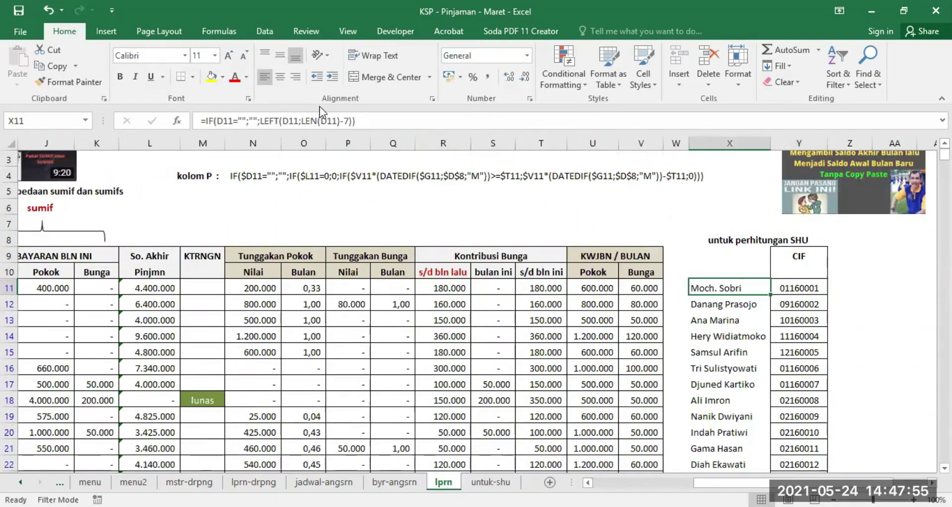
left_click(490, 481)
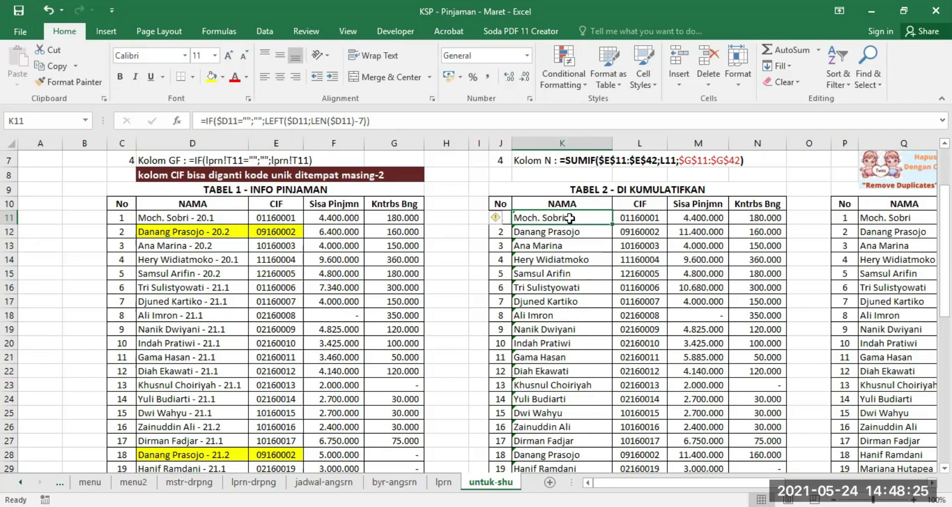
Inspect the Tabel 2 CIF link in L11 and the name-shortening formulas in K11 and K28
left_click(634, 215)
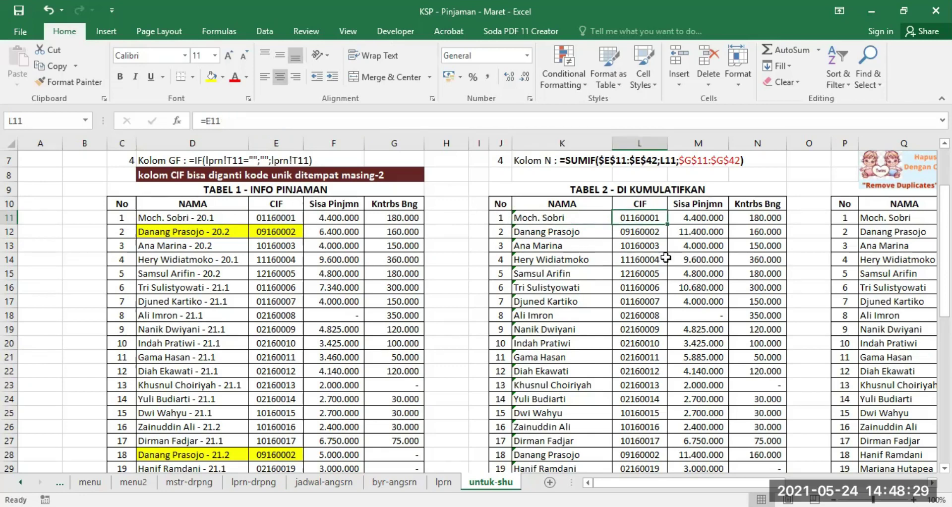
left_click(537, 217)
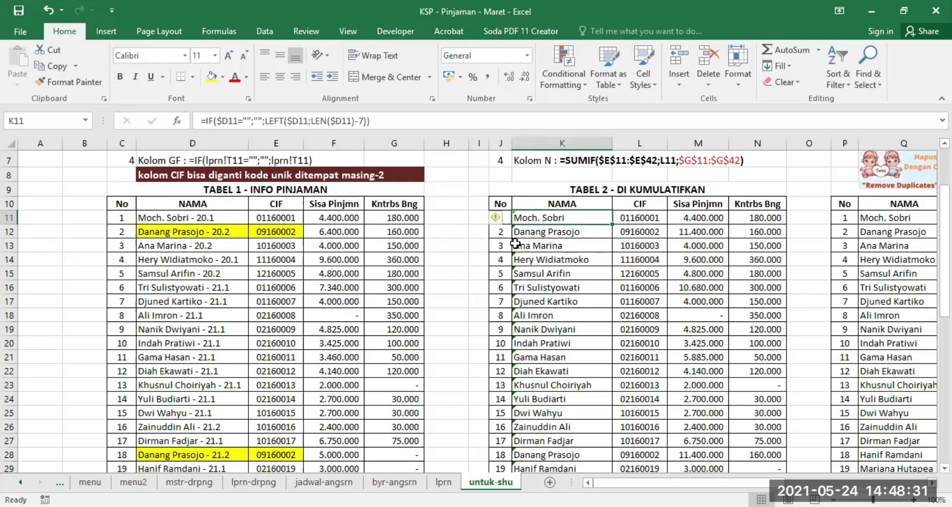
left_click(536, 454)
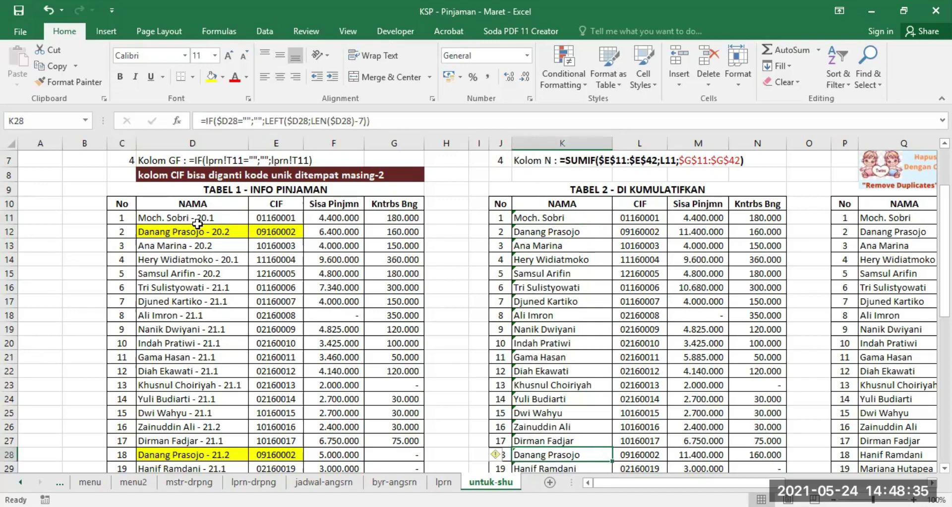
left_click(637, 218)
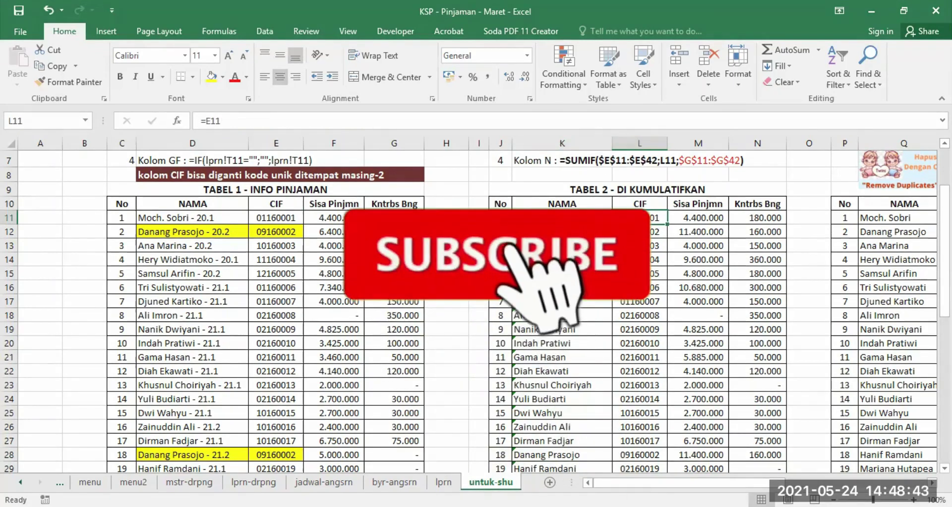
left_click(635, 159)
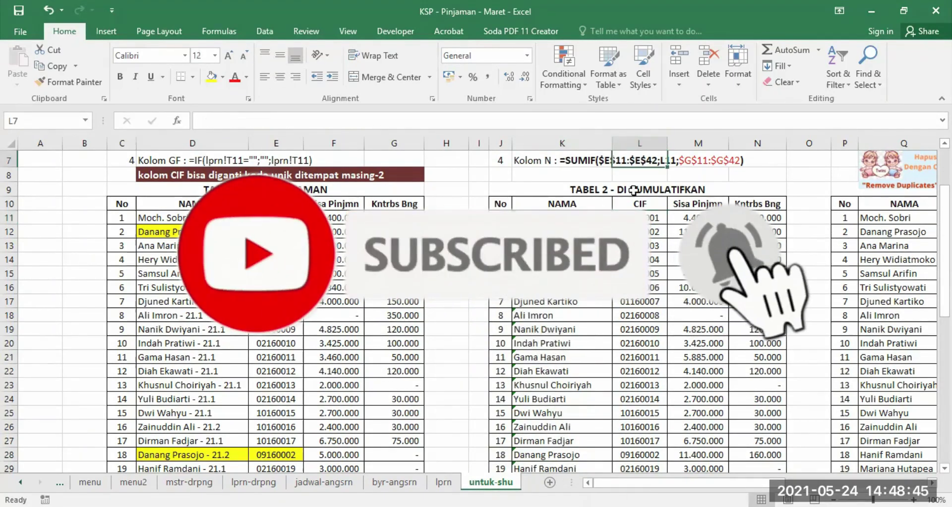
left_click(635, 215)
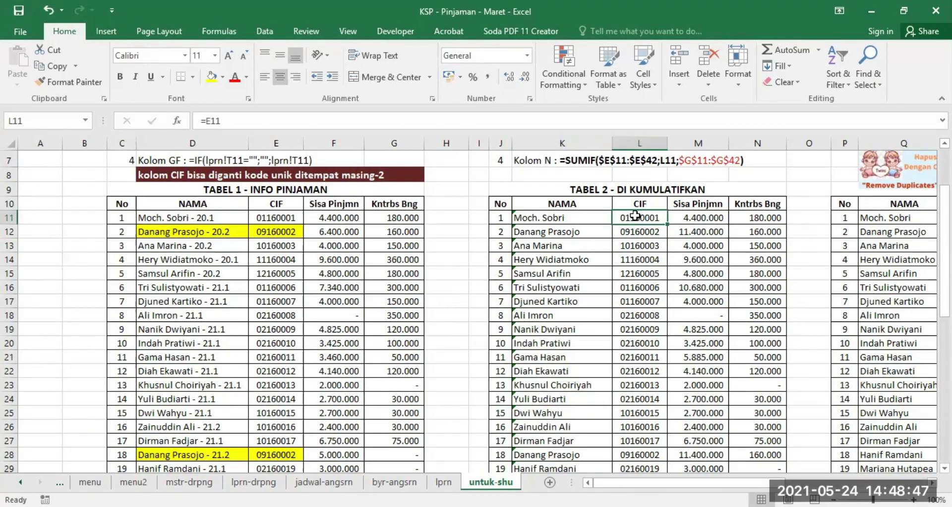
left_click(550, 215)
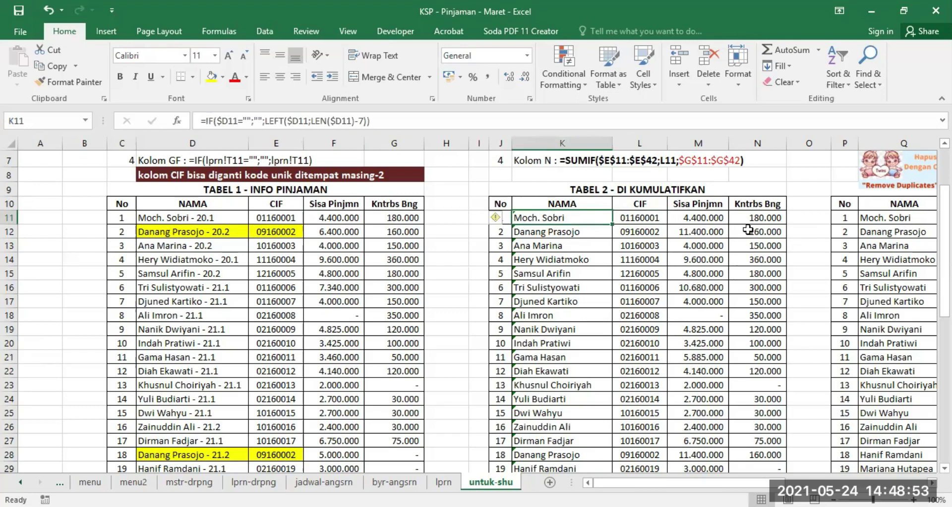
Examine the SUMIF formula for Sisa Pinjmn in M11 and its CIF criteria range in column E of Tabel 1
left_click(694, 219)
scroll(761, 226, "up", 2)
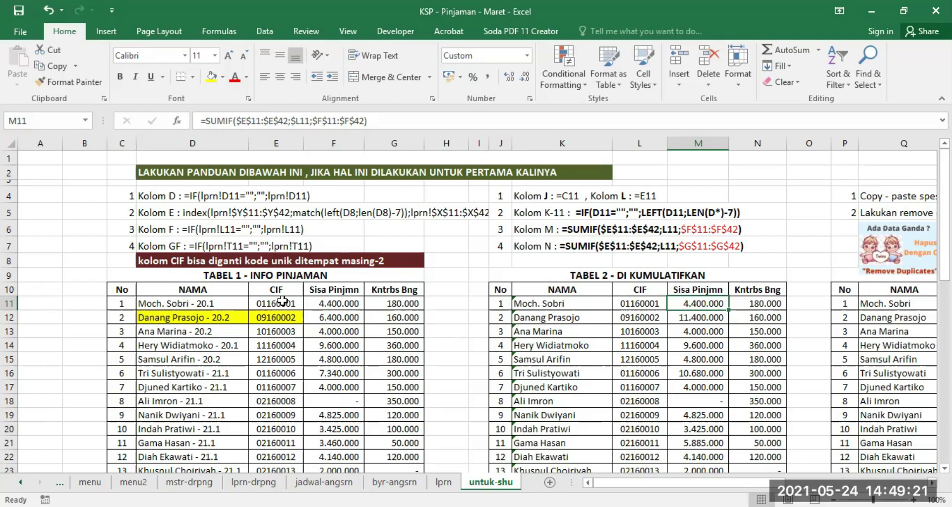
left_click_drag(279, 303, 272, 460)
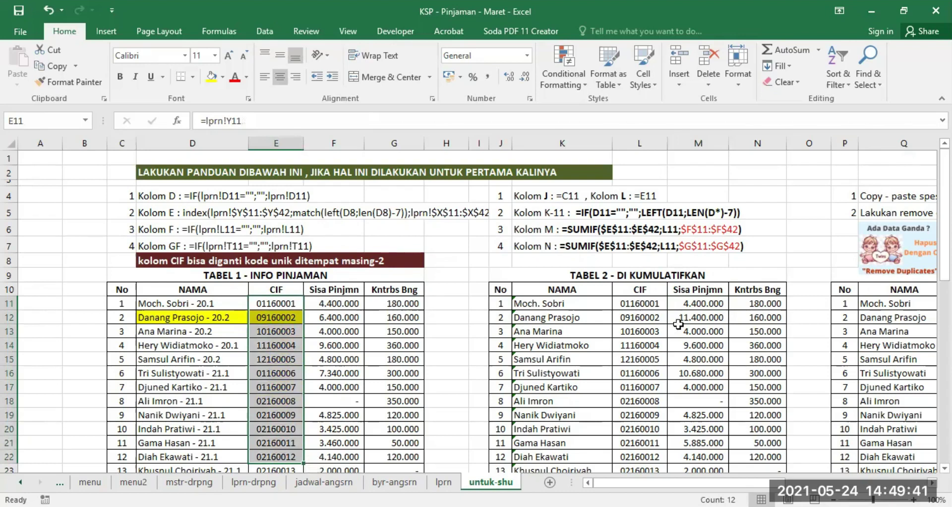
left_click(702, 305)
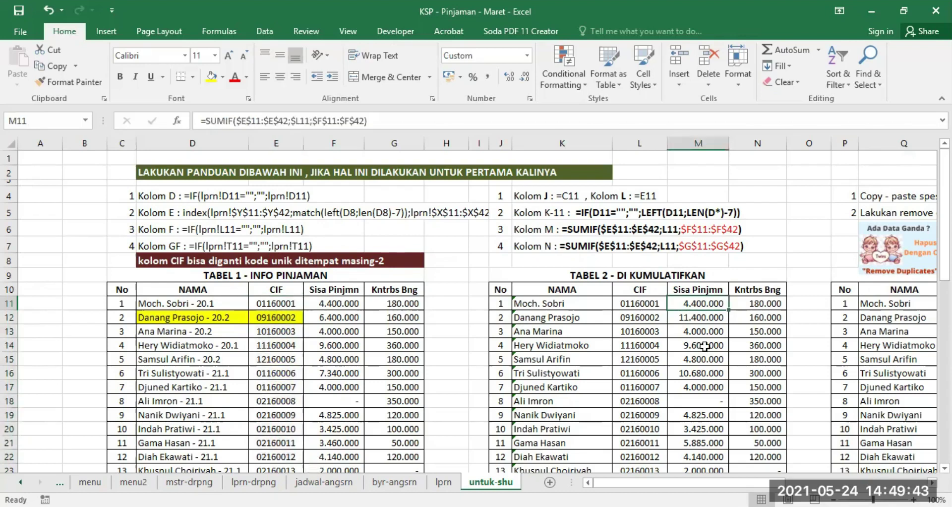
Fill the repeated borrower's name cells K12 and K28 in Tabel 2 with yellow and inspect the SUMIF formula in M12
scroll(702, 342, "down", 1)
left_click(555, 282)
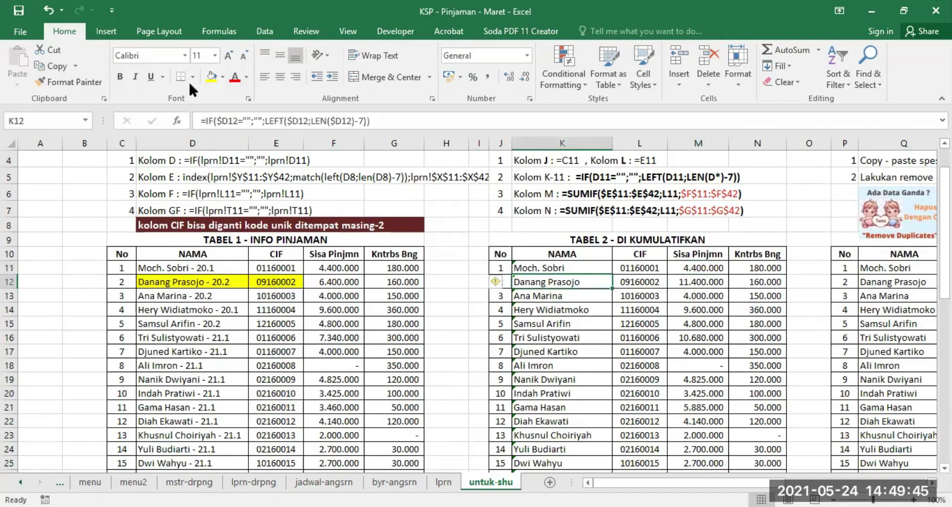
left_click(212, 76)
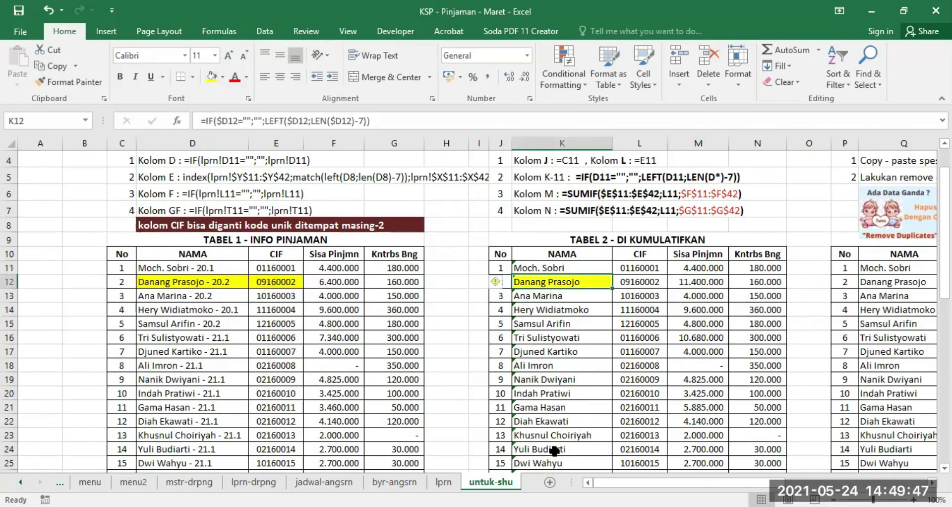
scroll(559, 424, "down", 2)
left_click(554, 412)
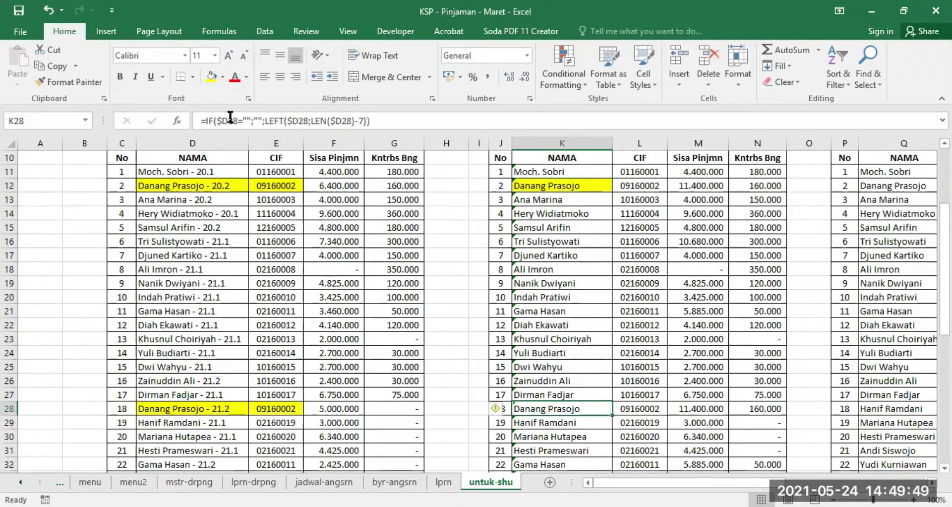
left_click(212, 76)
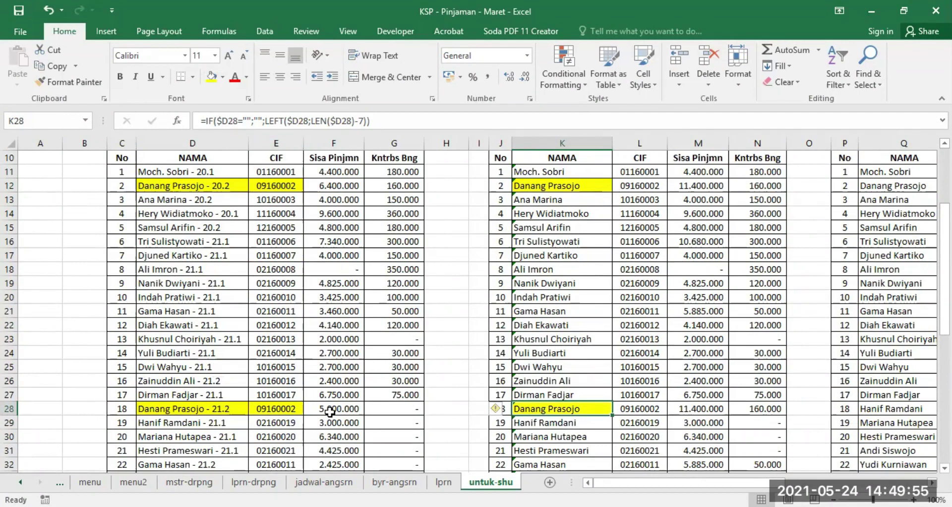
left_click(701, 186)
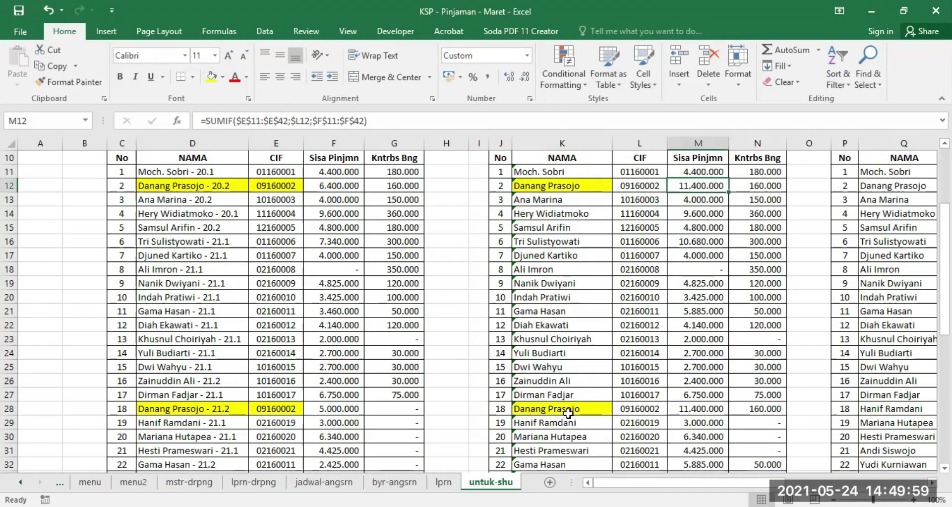
Inspect the SUMIF formulas in M28 and M11 and the Kntrbs Bng column heading of Tabel 2
left_click(700, 412)
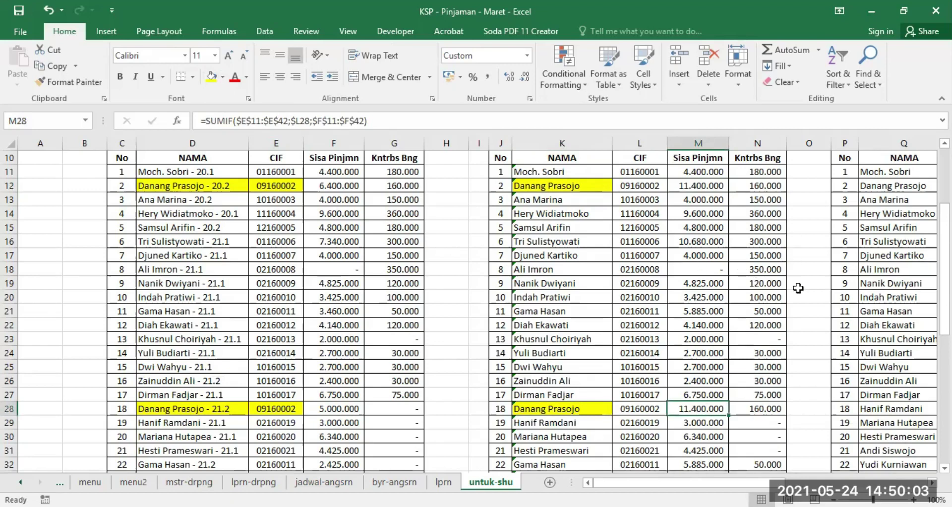
scroll(754, 272, "up", 2)
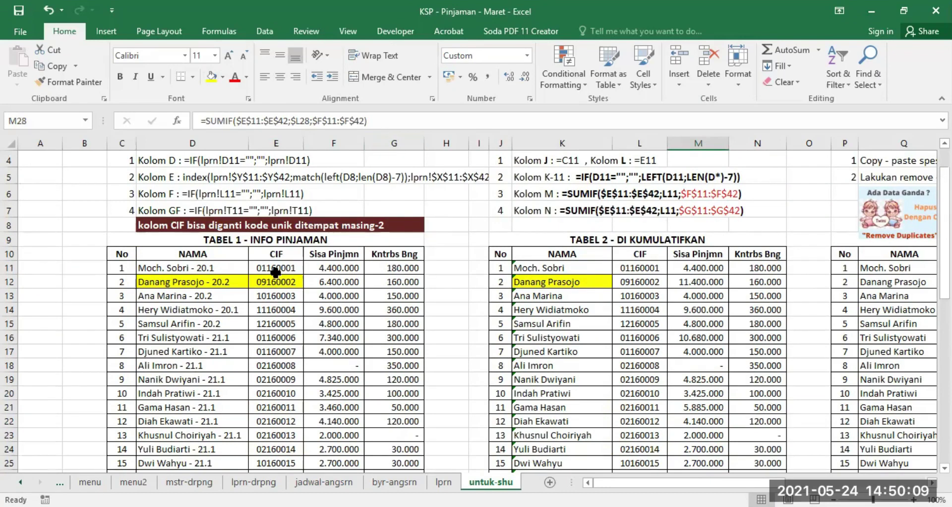
left_click(688, 269)
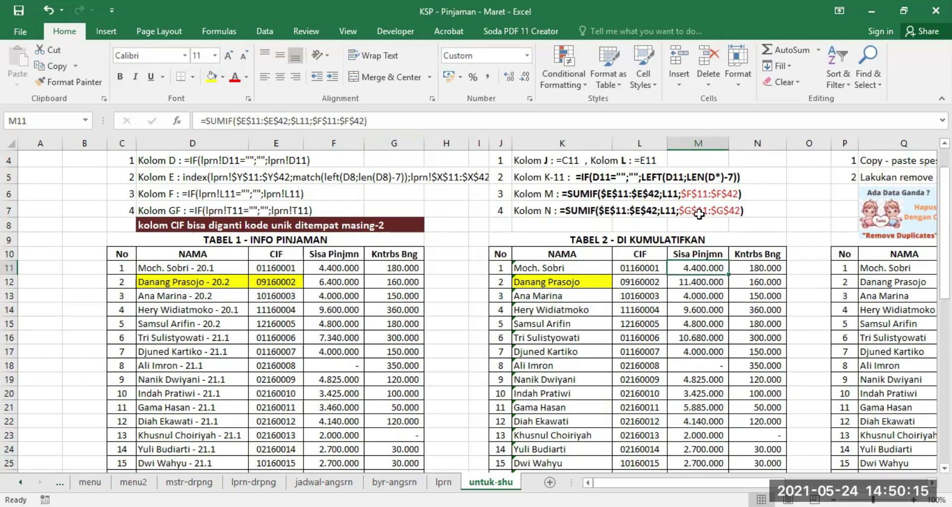
left_click(761, 255)
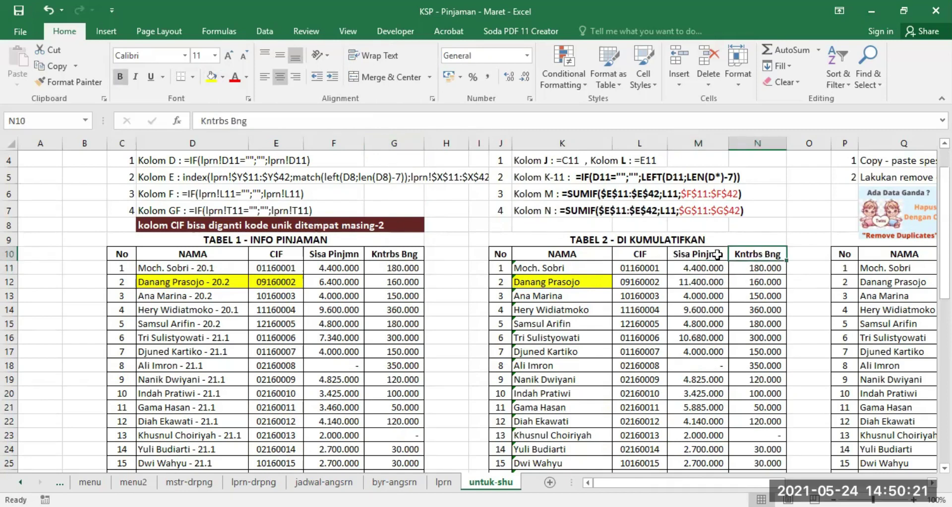
Compare the Sisa Pinjmn and Kntrbs Bng totals in row 44 of Tabel 2 with those of Tabel 1
scroll(610, 363, "down", 5)
scroll(621, 363, "down", 3)
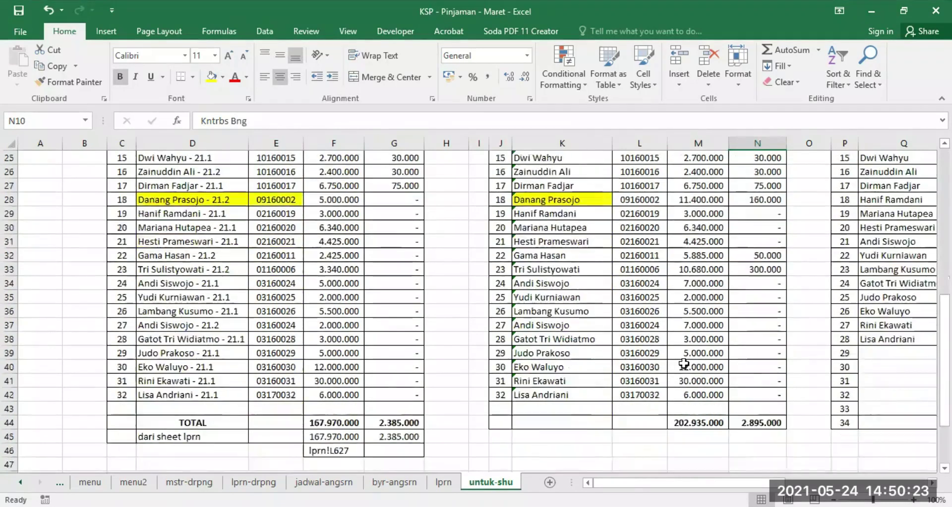
left_click(698, 380)
key("Right")
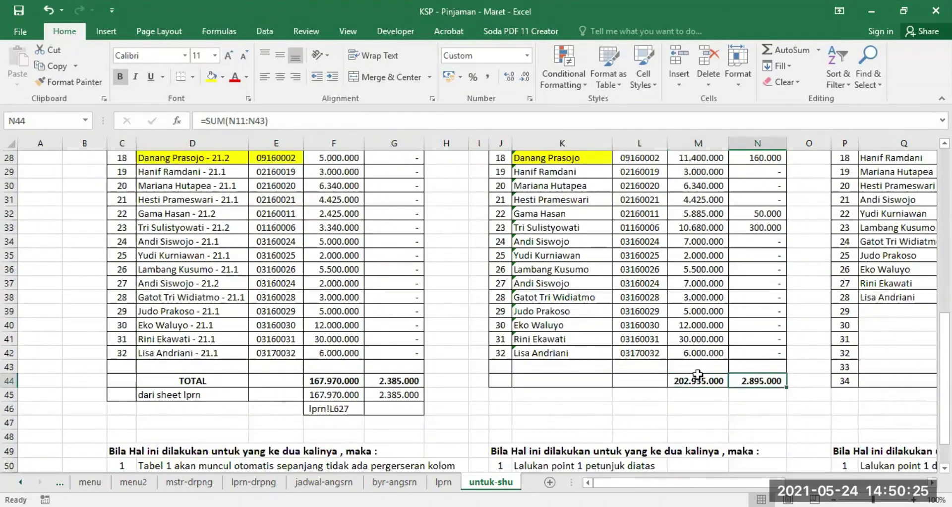
left_click(324, 381)
left_click(394, 381)
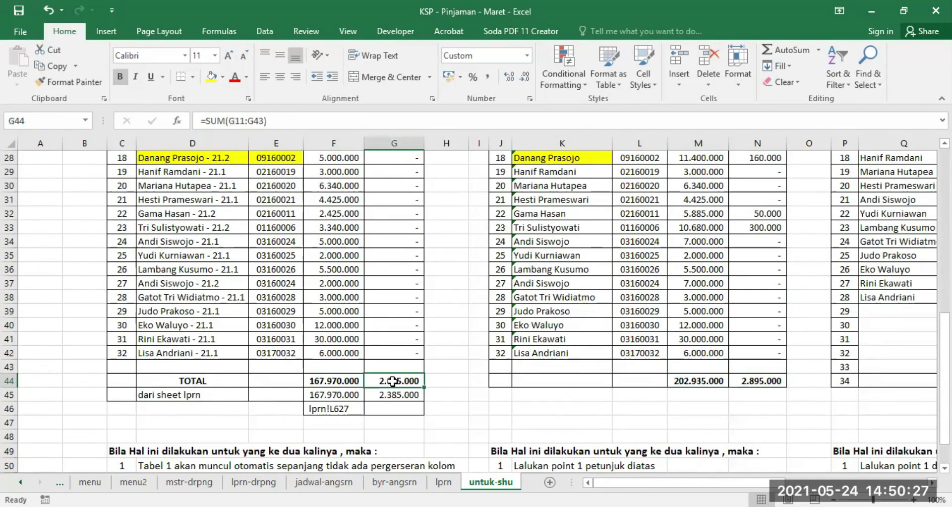
left_click(320, 378)
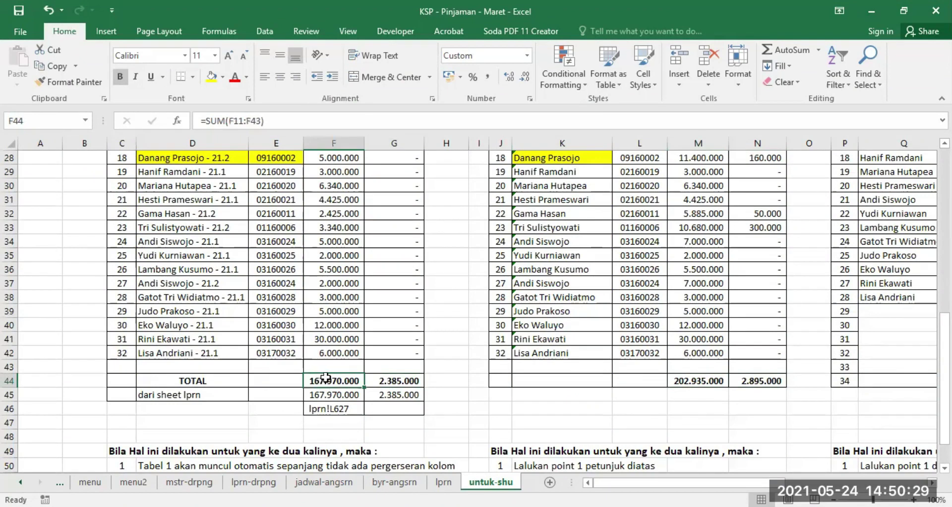
Check the Tabel 1 control links in F45 and G45 against the totals in row 627 of the lprn sheet
left_click(327, 396)
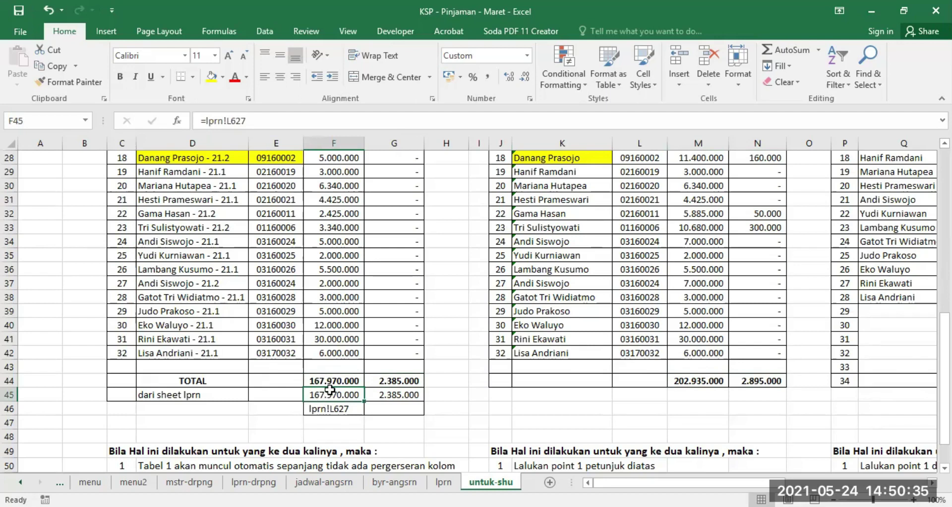
left_click(388, 395)
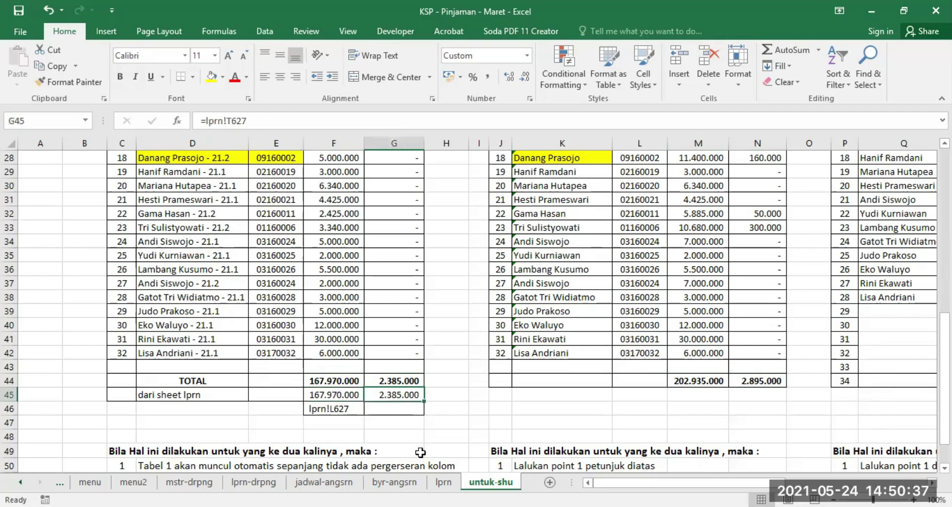
left_click(443, 482)
scroll(439, 377, "down", 10)
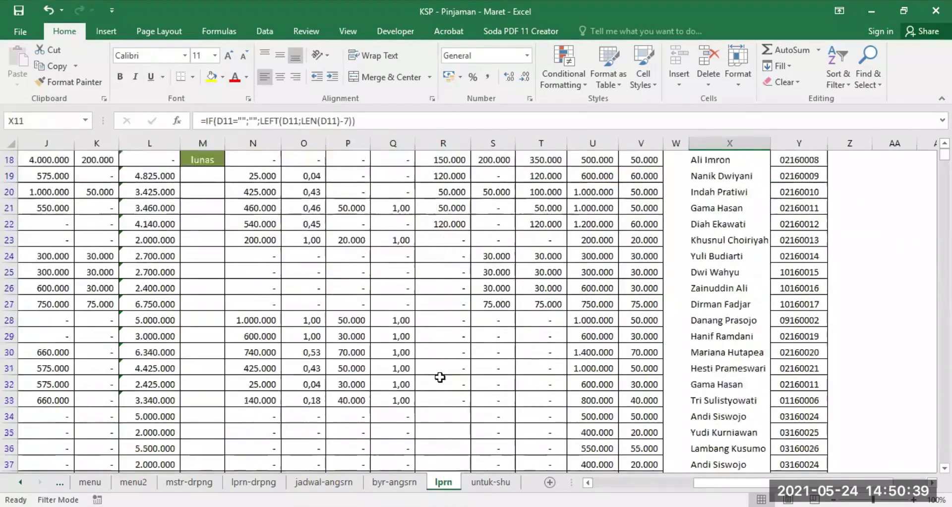
scroll(501, 381, "down", 1)
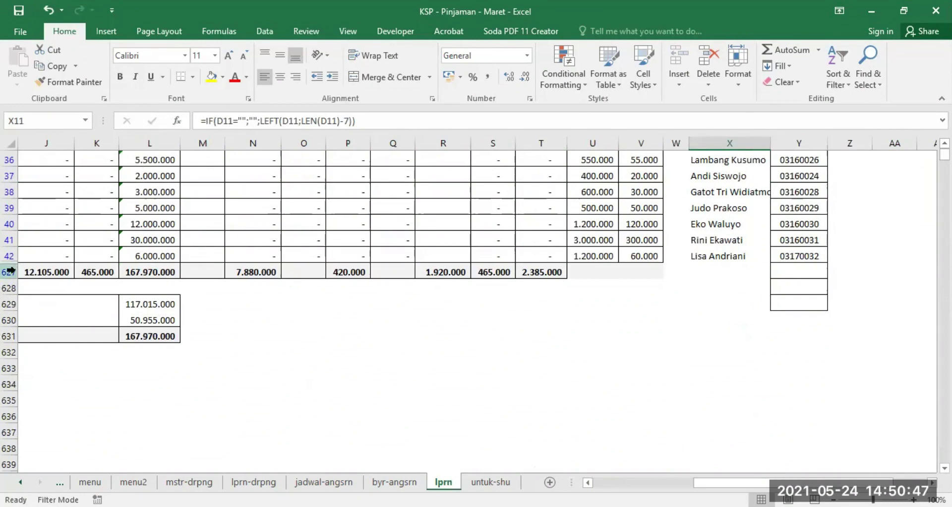
left_click(489, 481)
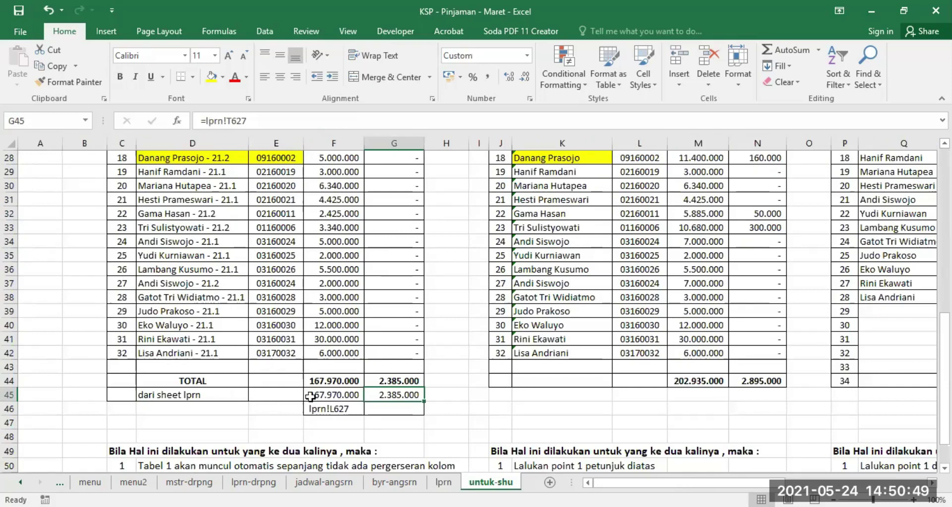
left_click(334, 397)
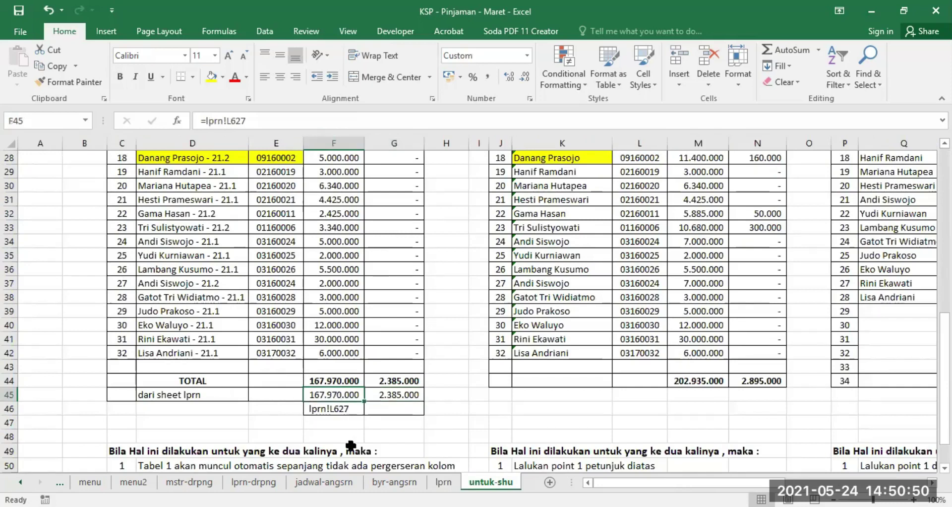
left_click(398, 397)
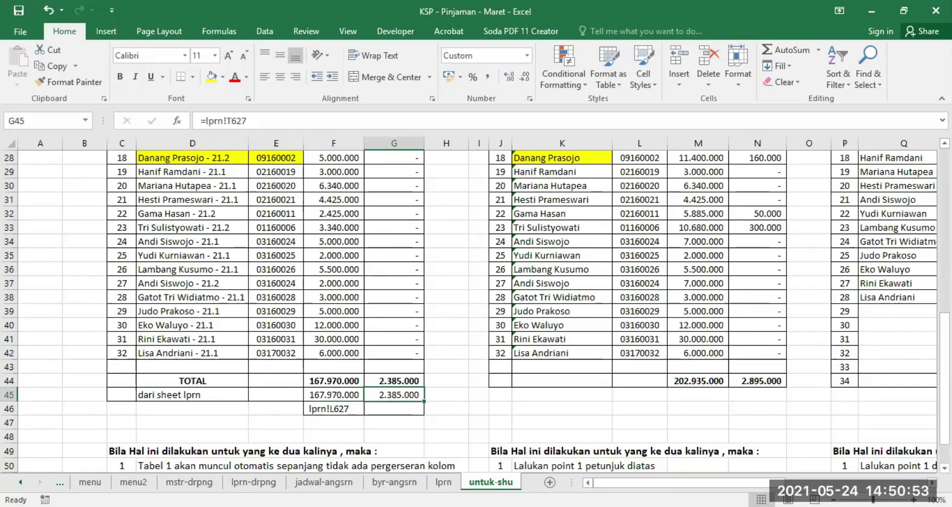
Examine the first Tabel 3 record in Q11:T11, covering NAMA, CIF, Sisa Pinjmn and Kntrbs Bng
scroll(712, 448, "up", 2)
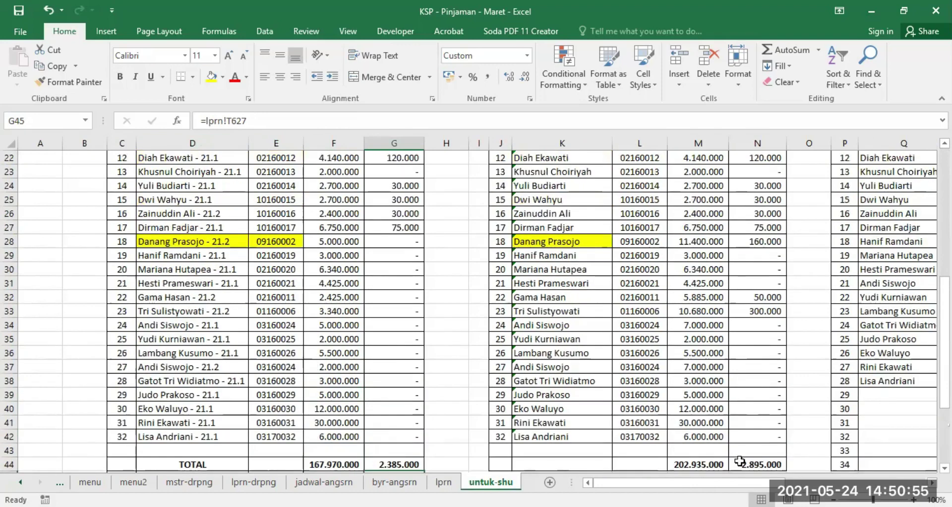
scroll(787, 438, "up", 7)
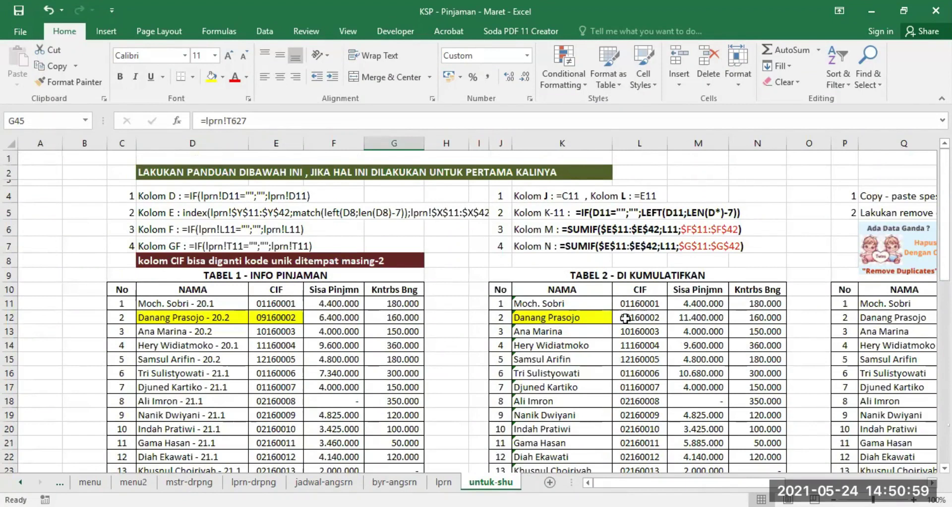
scroll(314, 359, "right", 4)
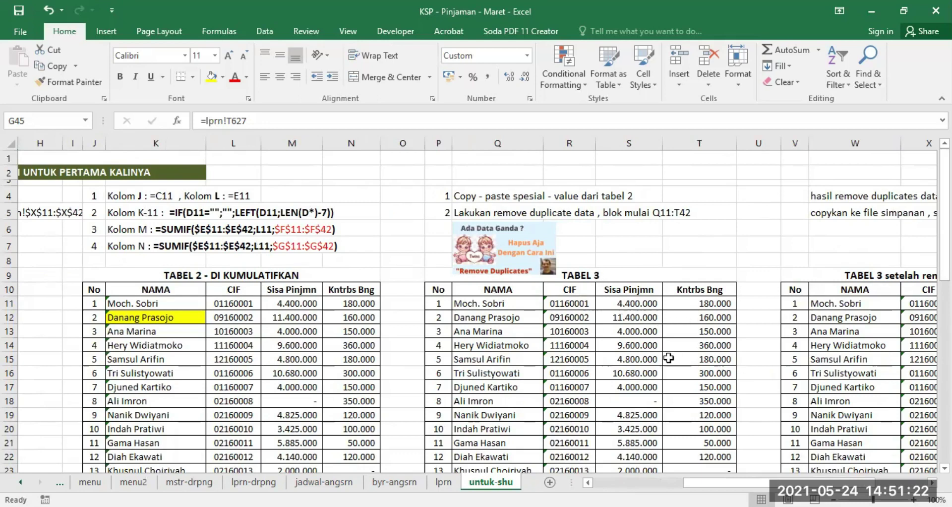
left_click(504, 307)
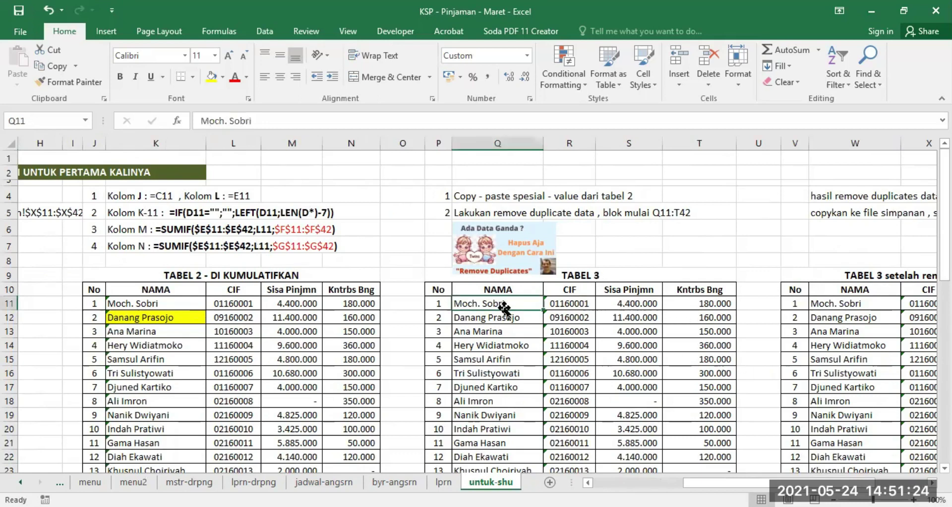
left_click(570, 304)
left_click(629, 305)
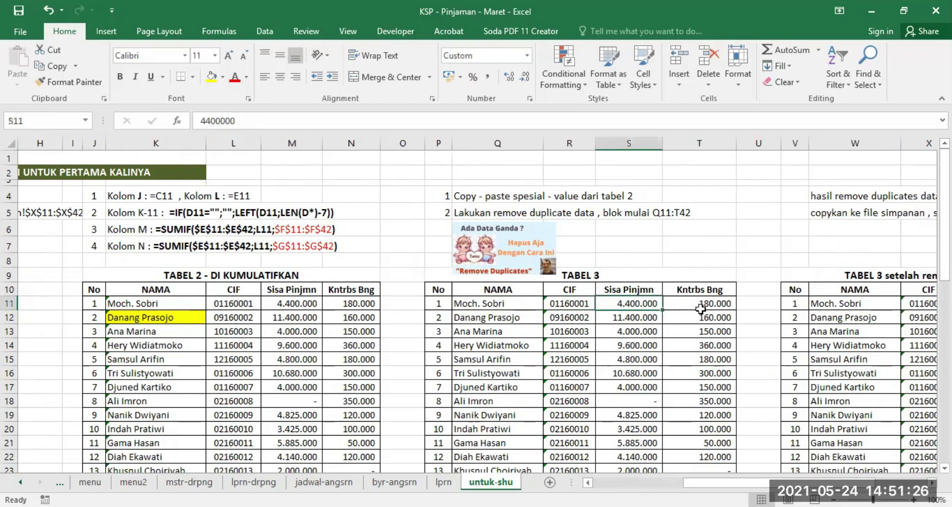
left_click(701, 307)
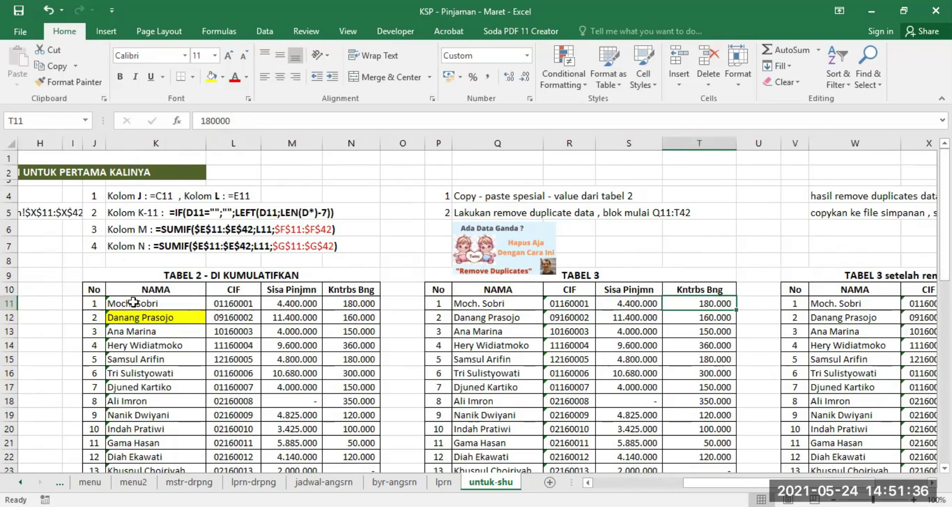
Copy the Tabel 2 data in K11:N42 and paste it as values into Tabel 3 starting at Q11
scroll(662, 349, "down", 2)
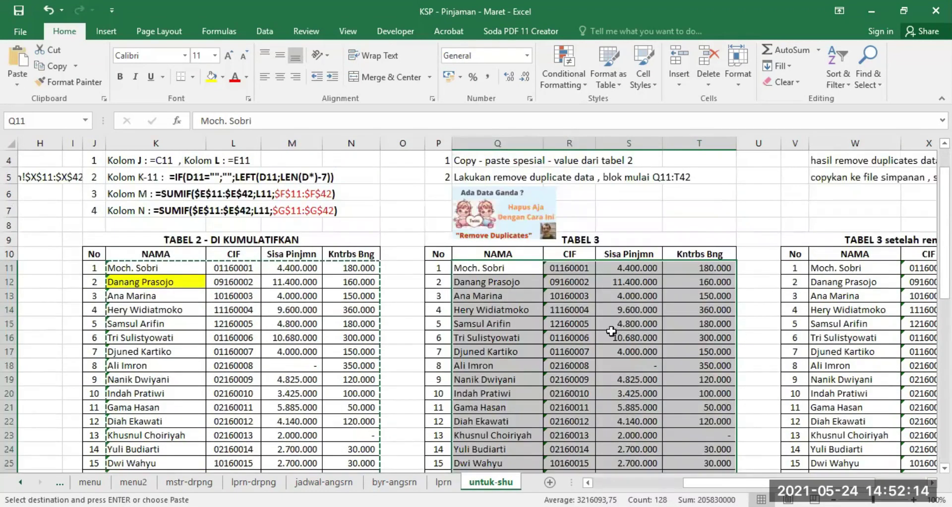
left_click(620, 308)
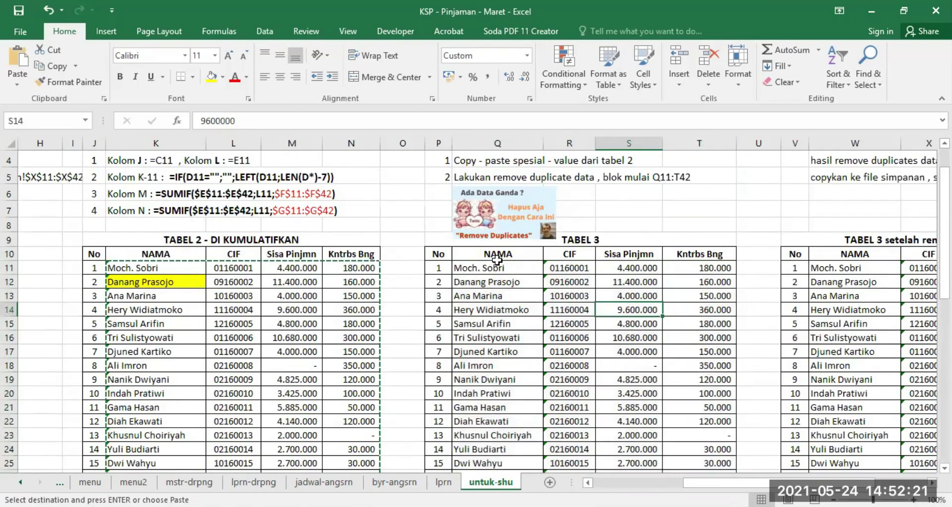
left_click_drag(460, 268, 692, 270)
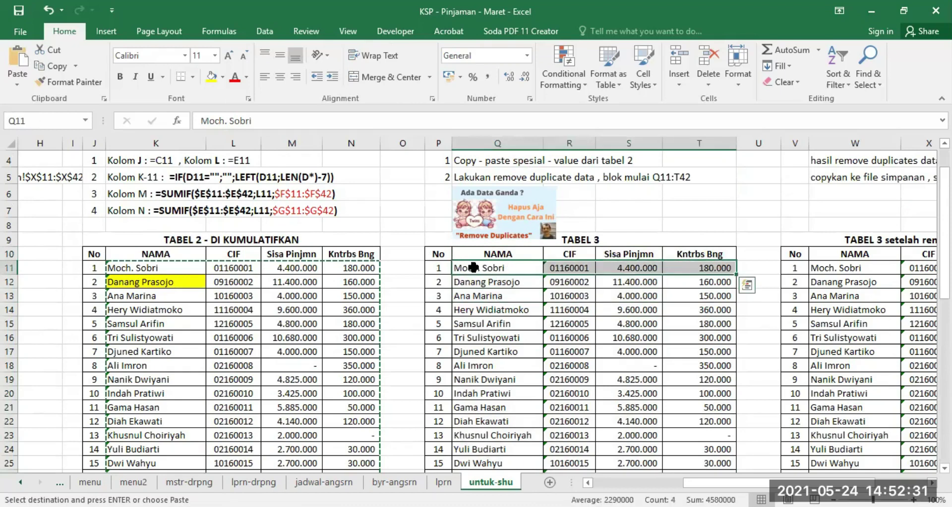
Remove duplicate records from Tabel 3 range Q11:T42 using the NAMA, CIF, Sisa Pinjmn and Kntrbs Bng columns
left_click_drag(462, 268, 706, 417)
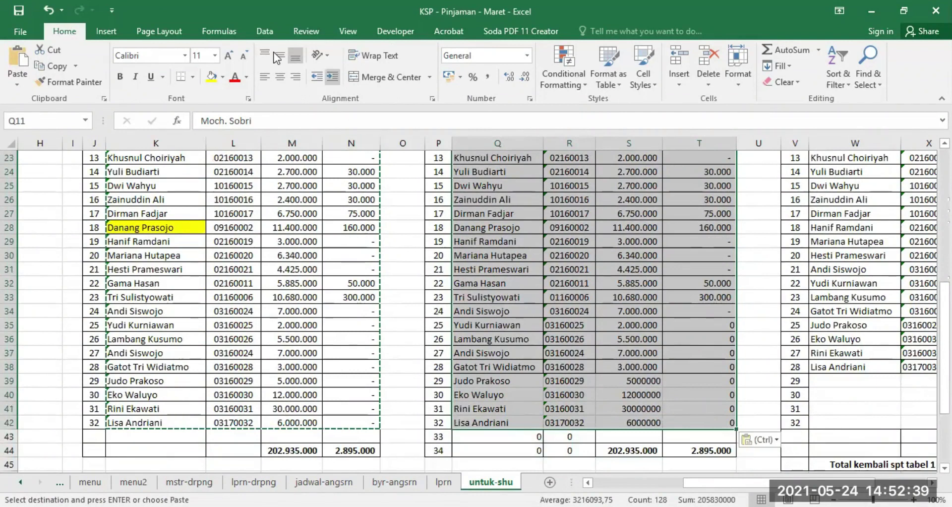
left_click(264, 31)
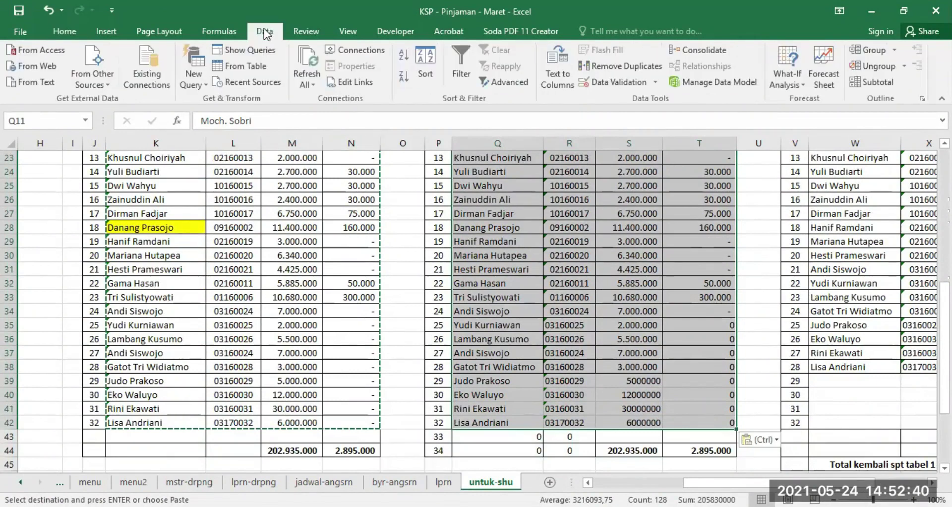
left_click(611, 64)
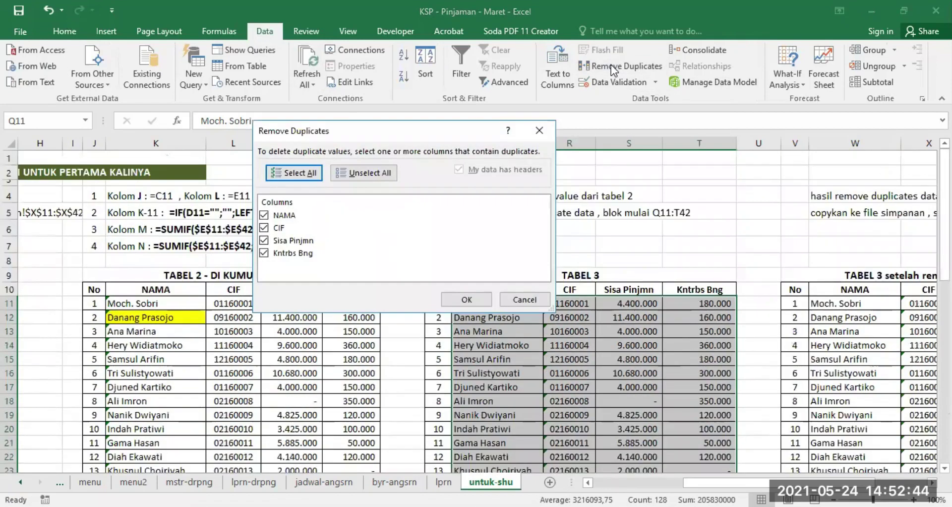
left_click_drag(423, 135, 282, 123)
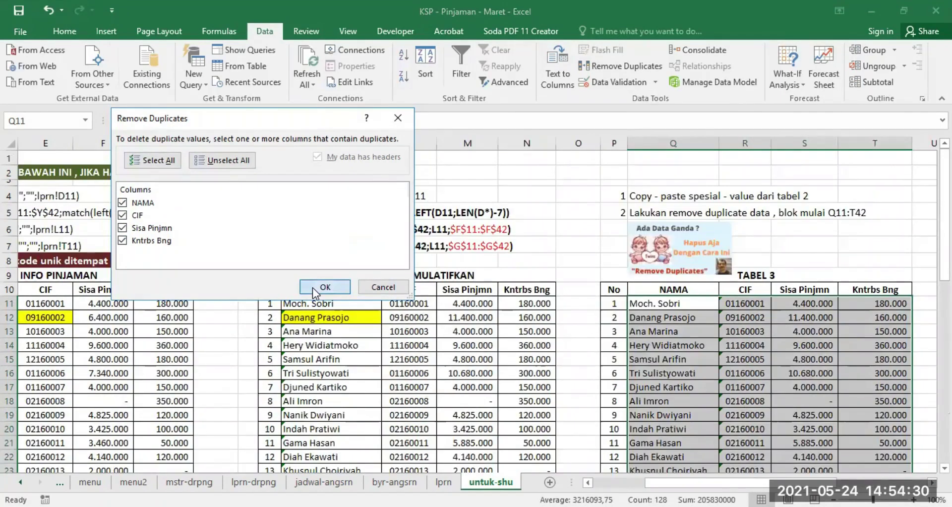
left_click(385, 287)
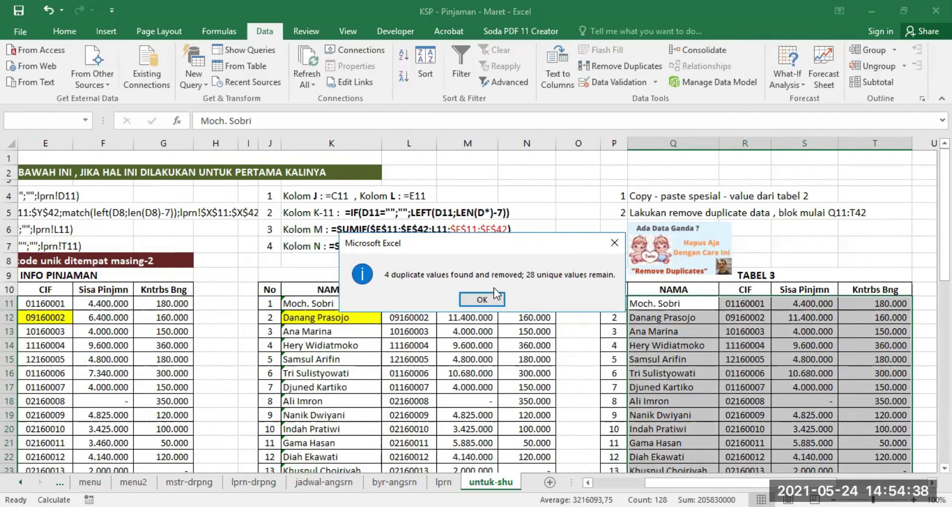
left_click(476, 300)
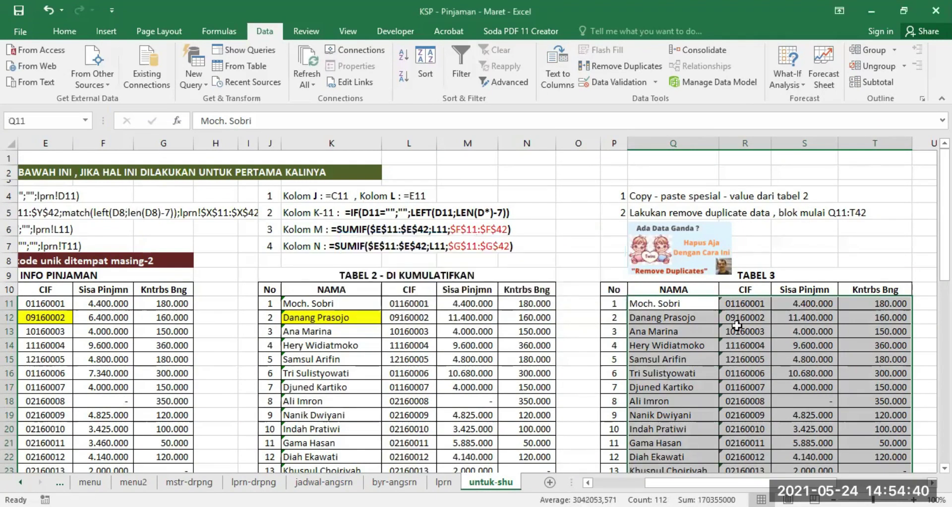
Compare the row 44 totals of the deduplicated Tabel 3 with those of Tabel 1 and review both tables
scroll(742, 329, "down", 11)
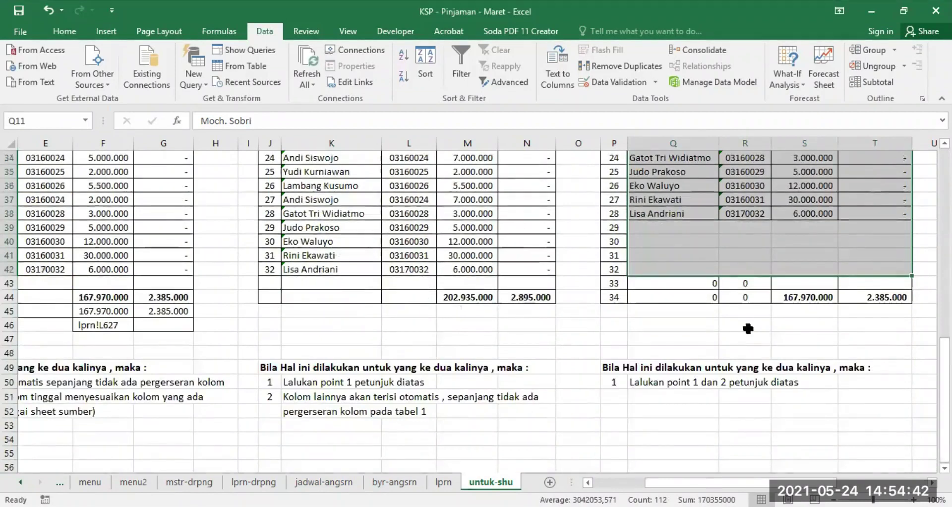
left_click(87, 297)
left_click(873, 296)
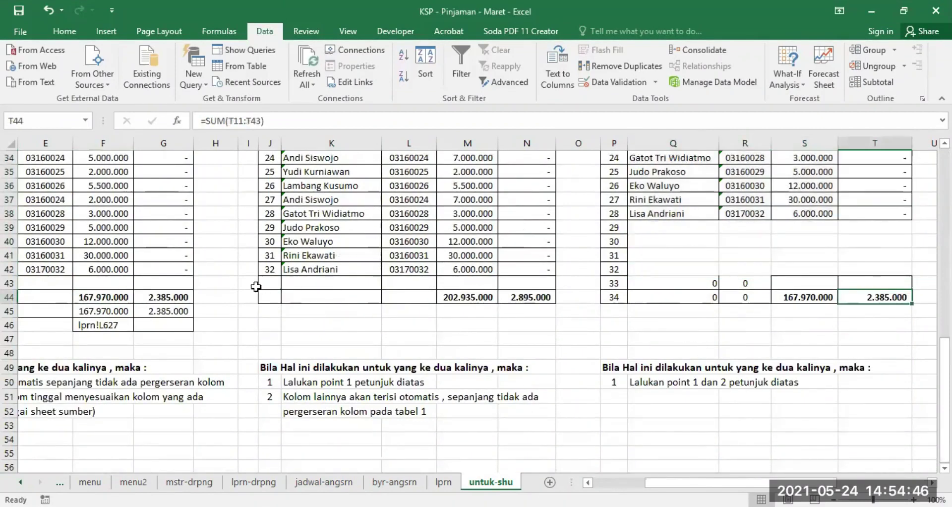
left_click(165, 300)
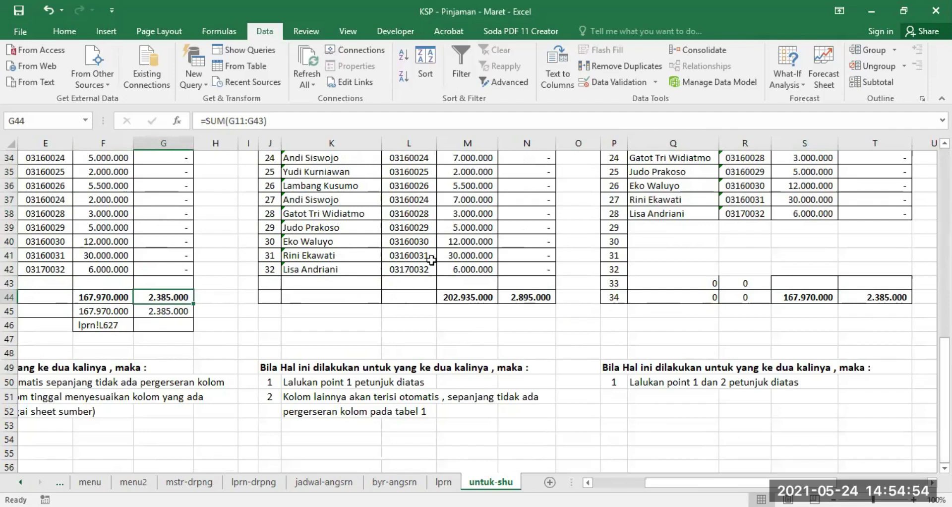
scroll(462, 272, "up", 11)
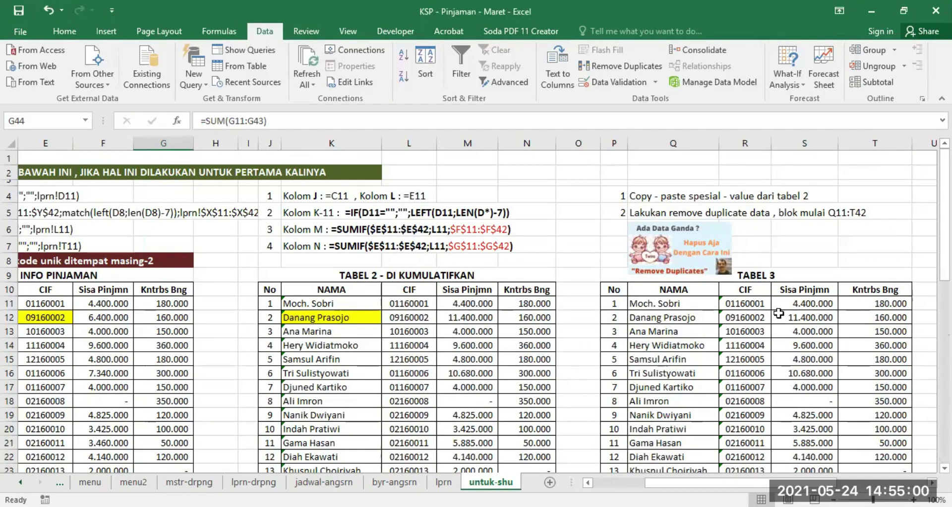
scroll(818, 326, "down", 10)
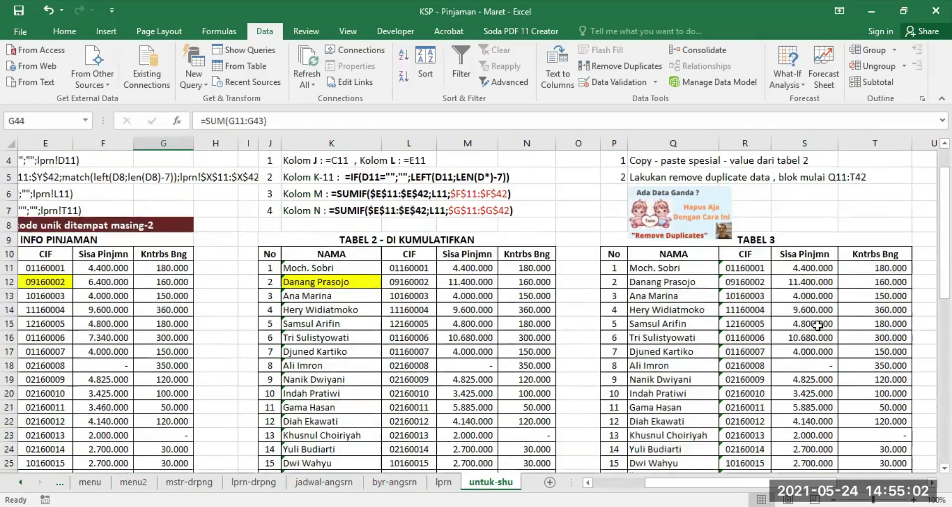
Copy the deduplicated Tabel 3 with its headers, range P10:T38
scroll(818, 326, "down", 1)
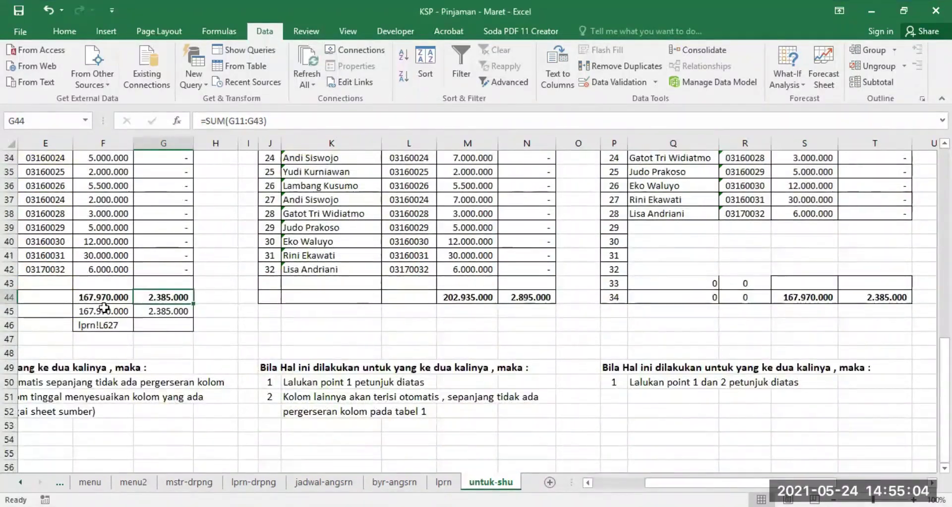
scroll(773, 292, "up", 11)
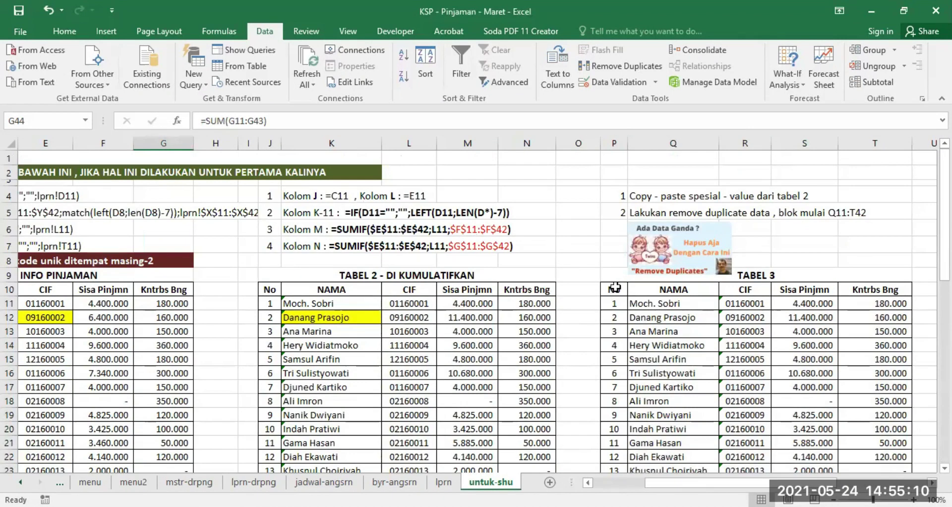
left_click_drag(615, 287, 843, 339)
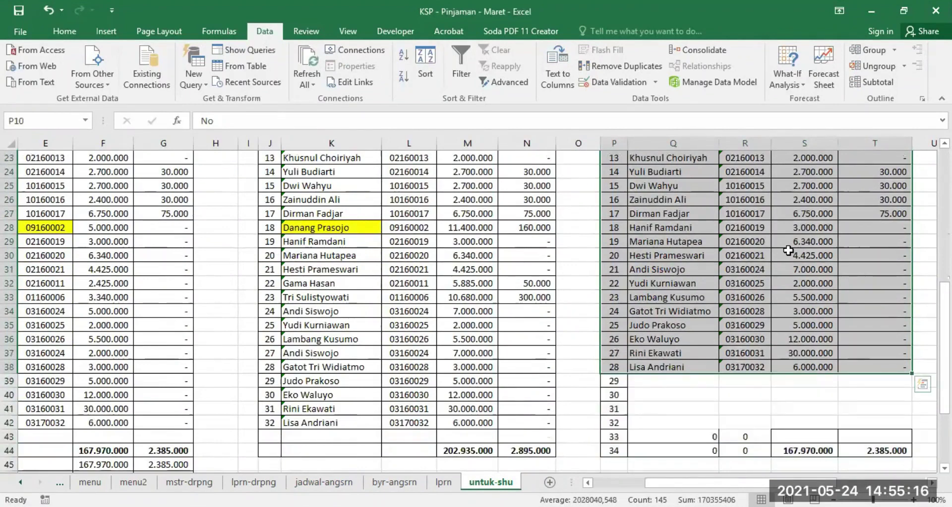
right_click(789, 250)
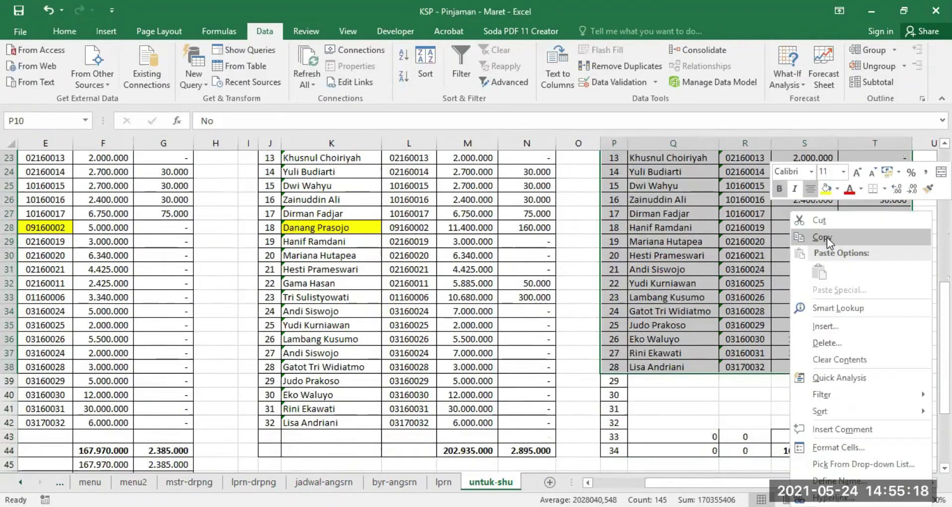
left_click(822, 238)
scroll(575, 237, "up", 7)
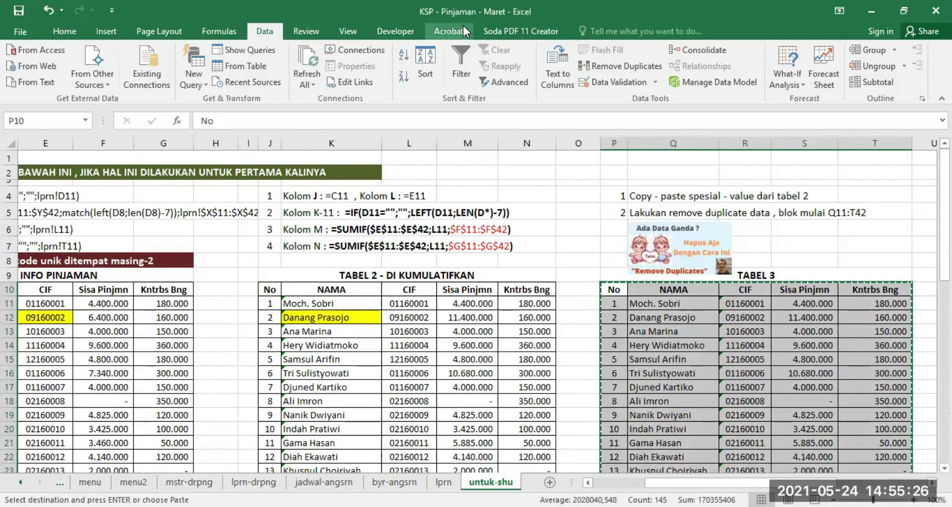
Switch to the KSP - Simpanan - Master workbook and open its SHU sheet
key("ctrl+n")
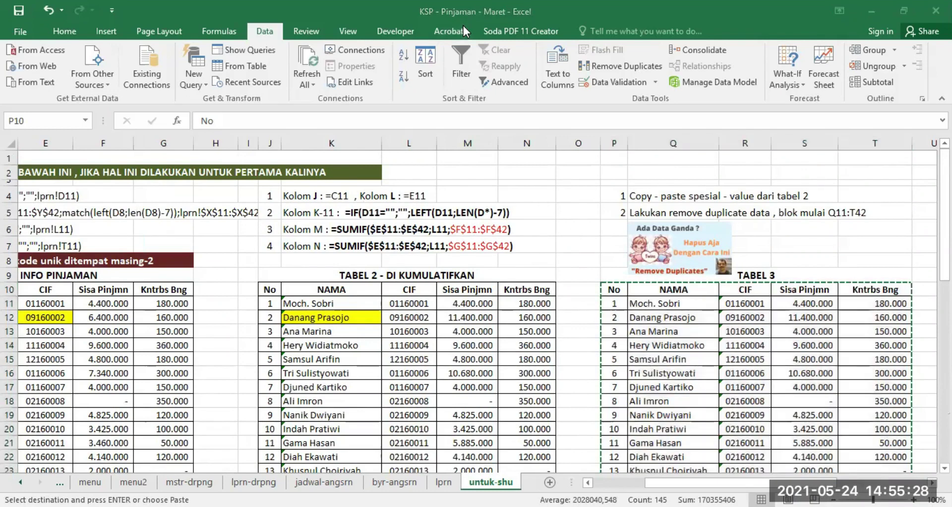
key("alt+Tab")
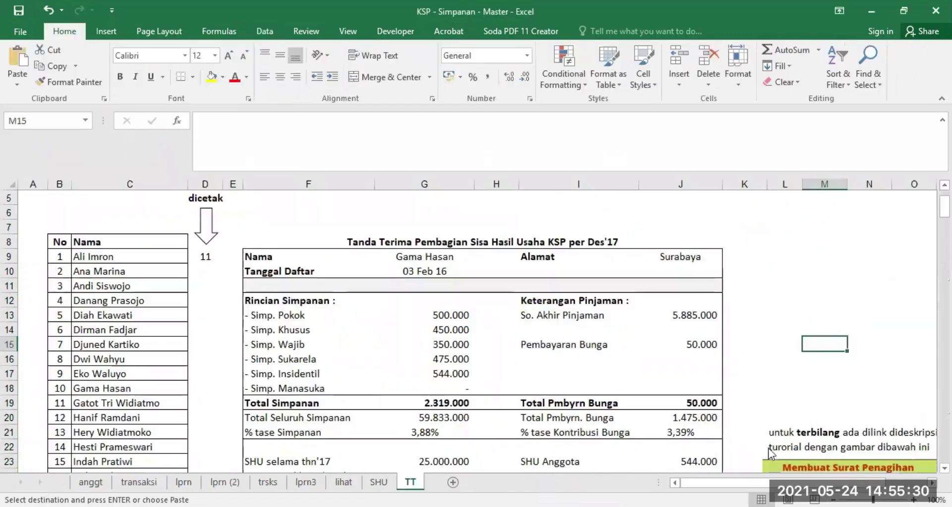
left_click(380, 482)
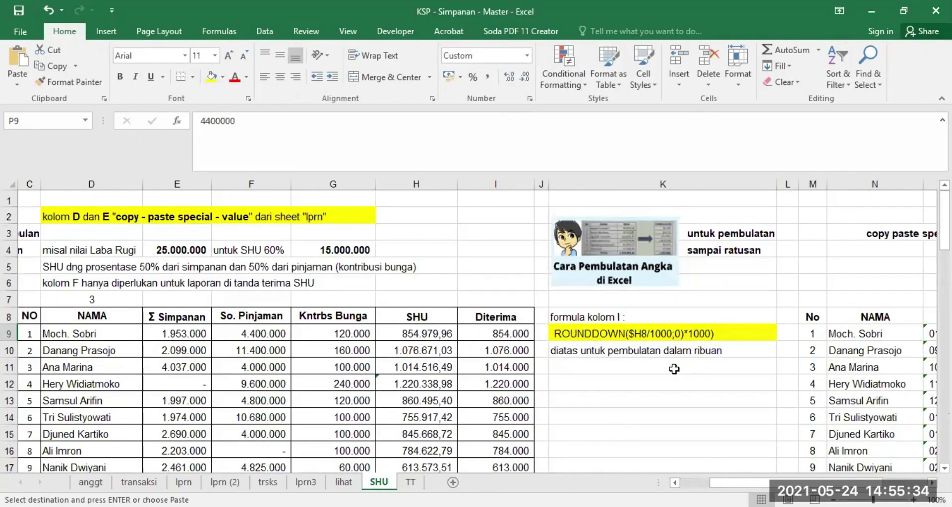
Try to paste the copied Tabel 3 data as values starting at the No header in M8
left_click_drag(739, 482, 783, 483)
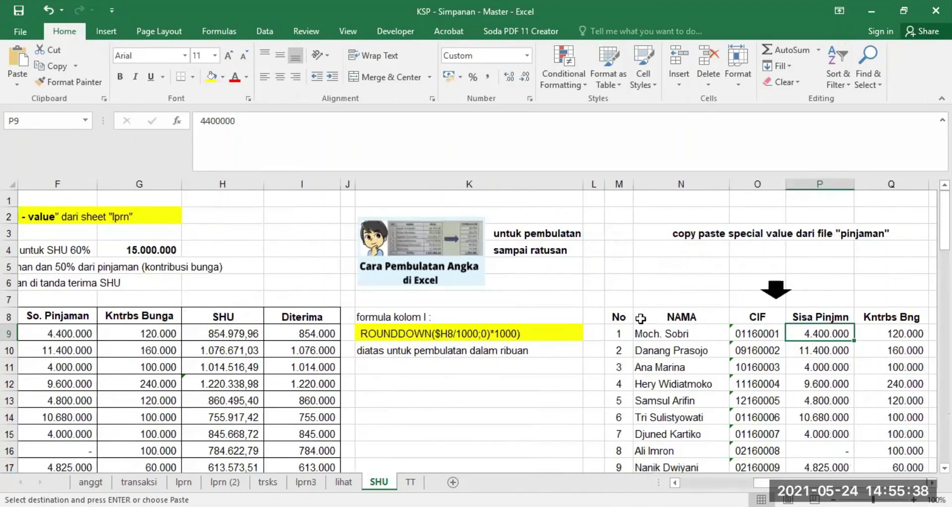
left_click(619, 316)
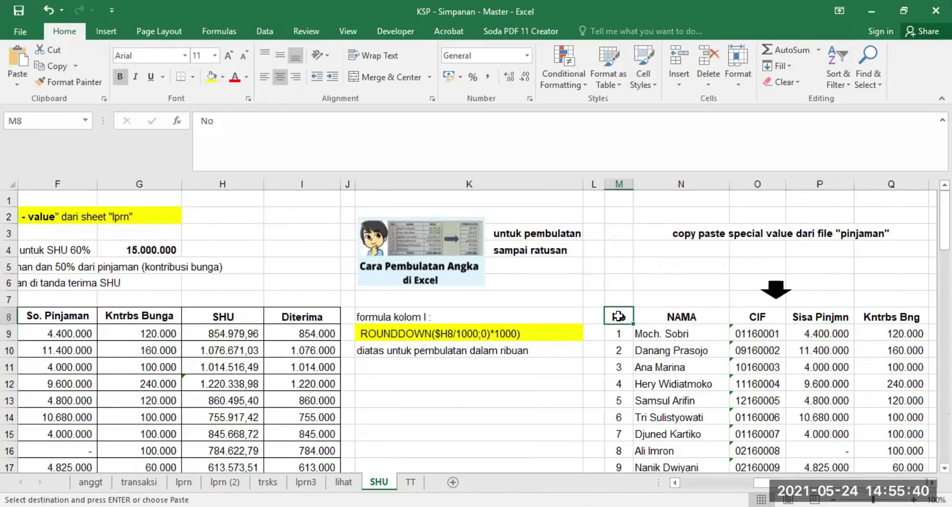
right_click(619, 316)
left_click(669, 80)
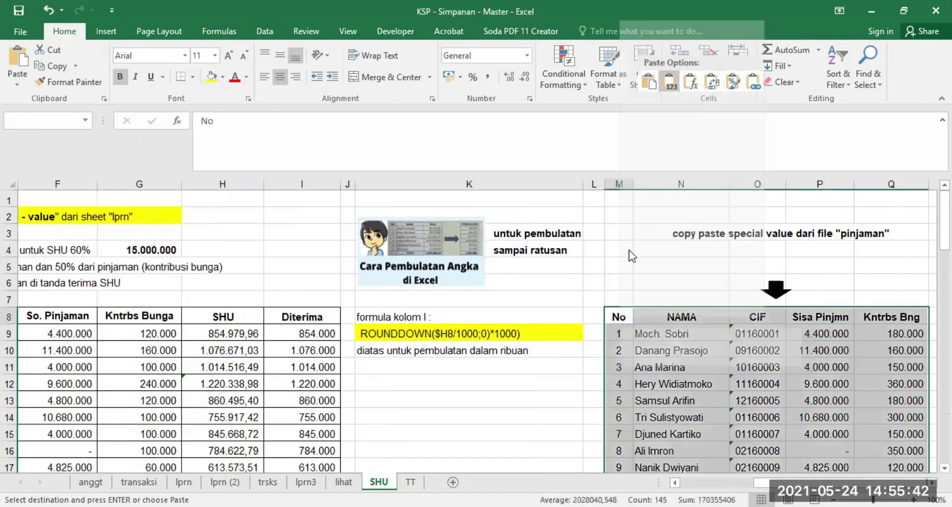
Insert an empty comment on the No header in M8 and return to the worksheet cells
right_click(752, 315)
left_click(774, 234)
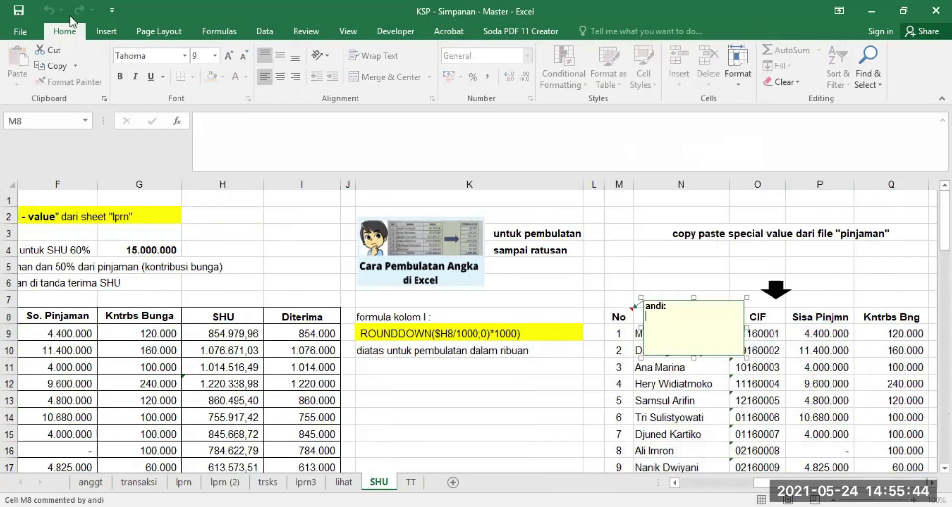
left_click(645, 300)
right_click(645, 300)
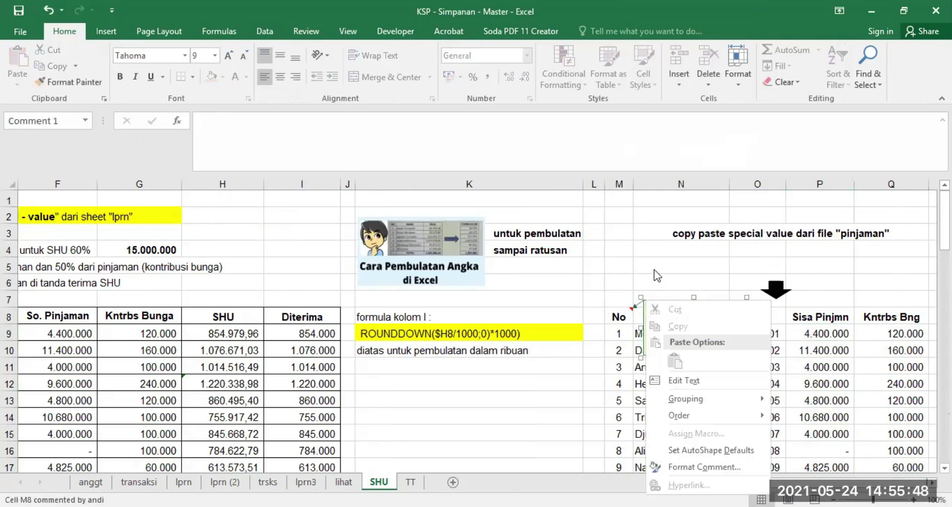
left_click(774, 265)
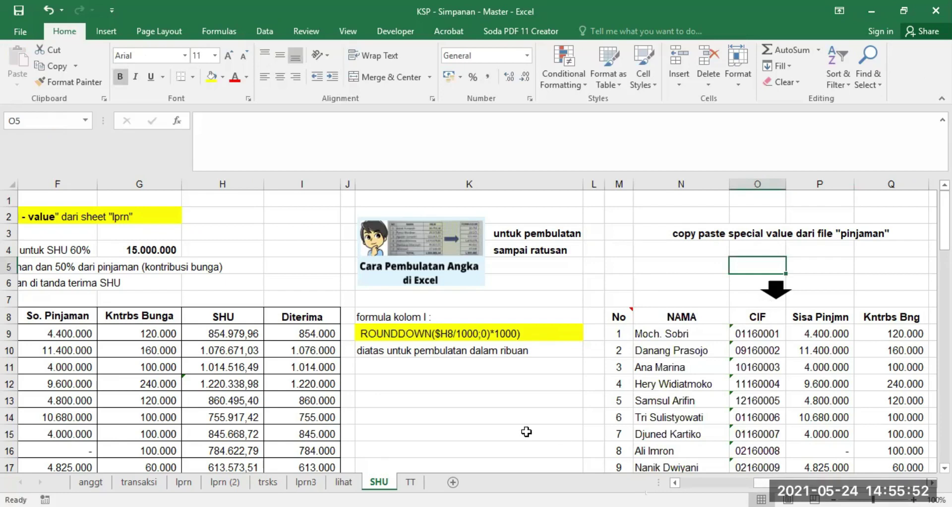
Copy the member names in F10:F41 of the lprn sheet and paste them as values into the SHU sheet's NAMA column from D9
left_click_drag(811, 483, 734, 483)
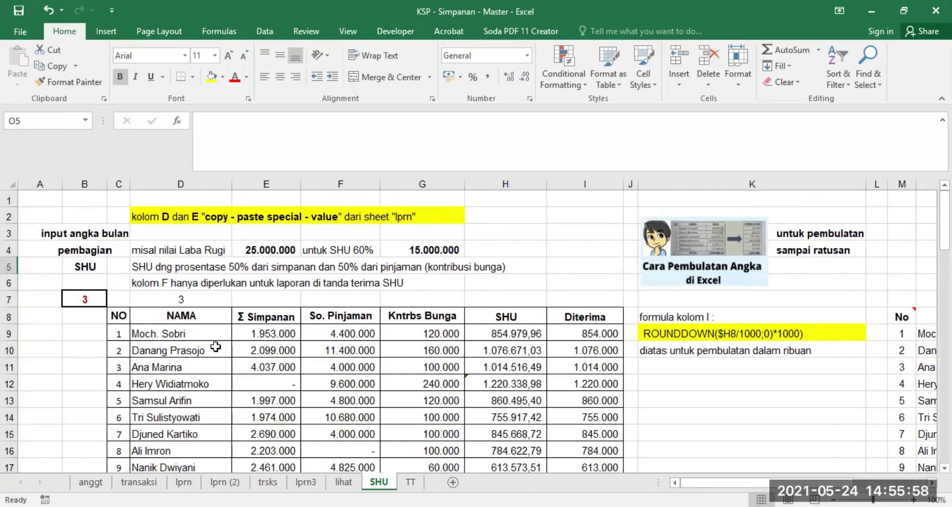
left_click(158, 334)
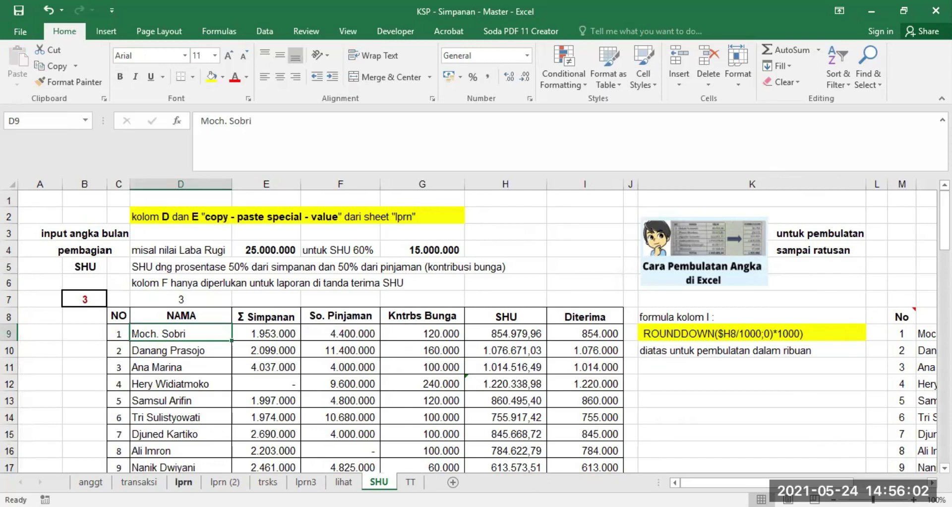
left_click(184, 483)
left_click_drag(865, 483, 709, 482)
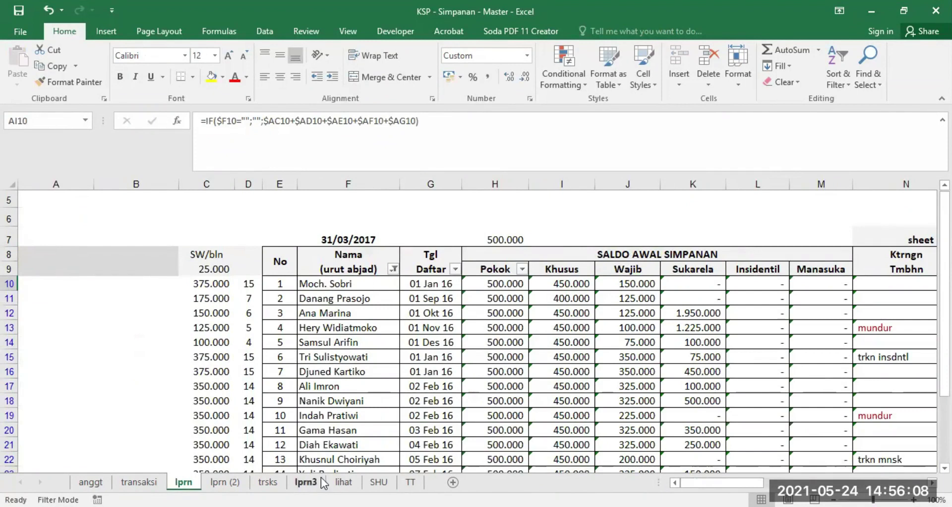
left_click(379, 482)
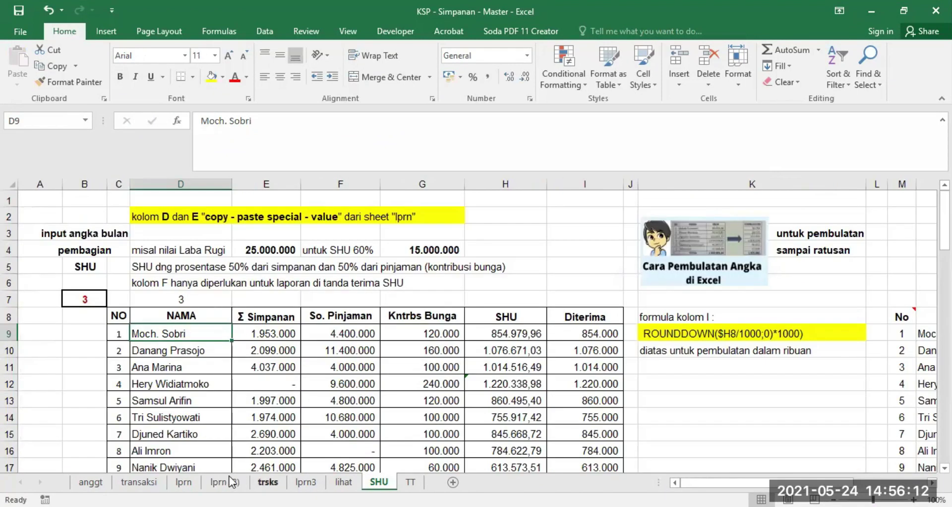
left_click(183, 482)
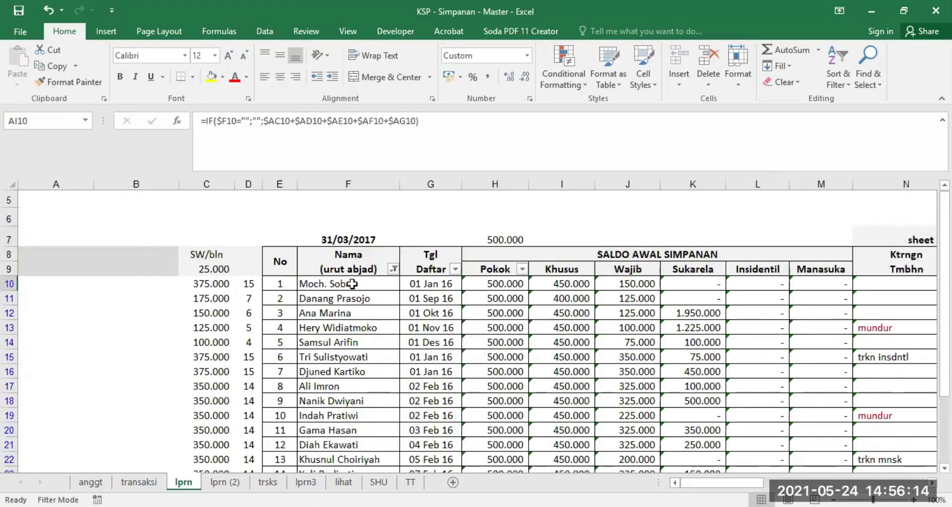
left_click_drag(339, 286, 360, 269)
right_click(353, 231)
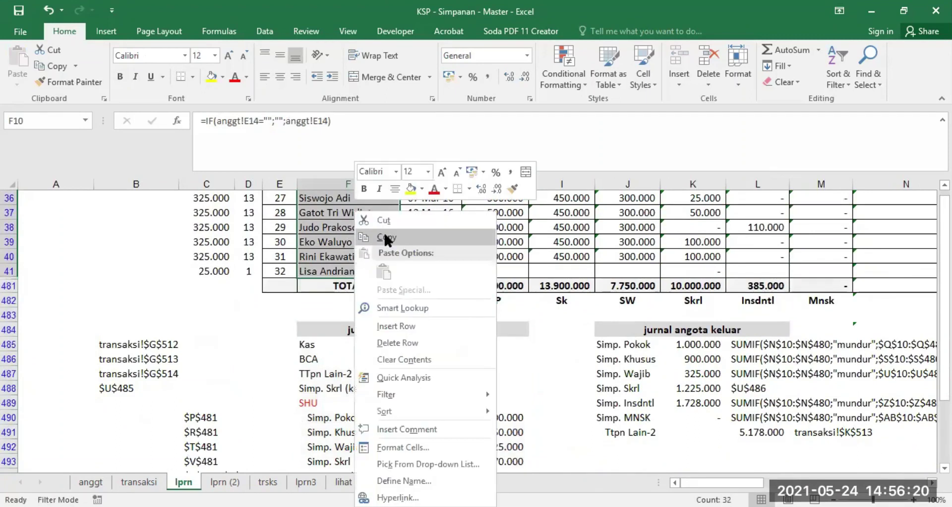
left_click(383, 231)
left_click(379, 482)
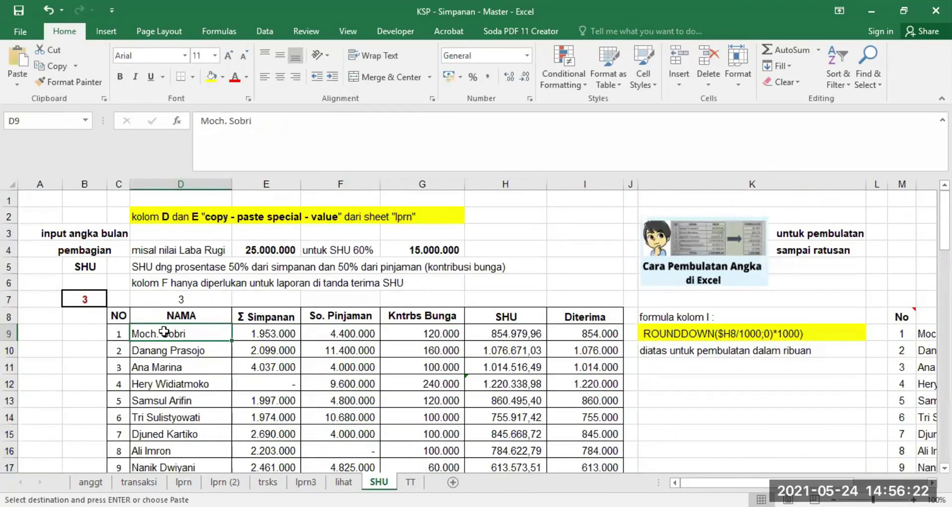
right_click(164, 333)
left_click(216, 97)
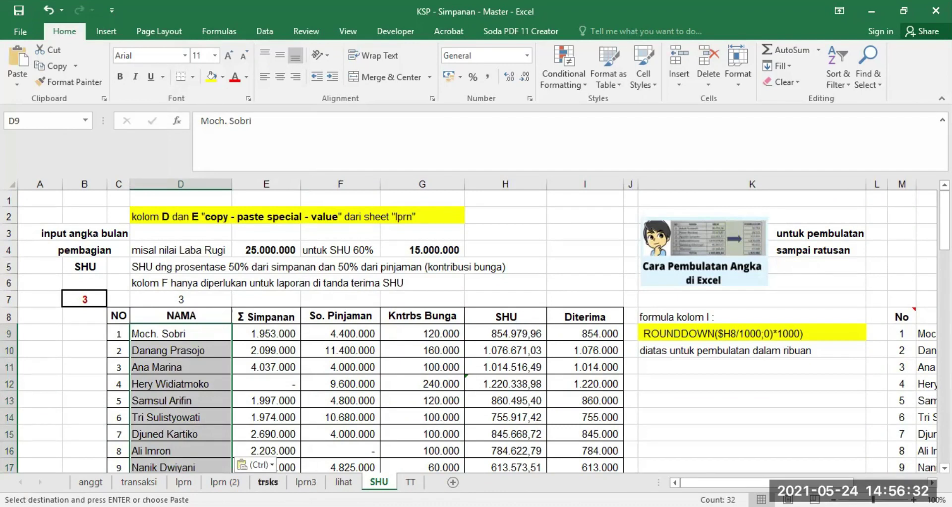
Compare the Total SIMPANAN column on the lprn sheet with the Σ Simpanan column and its row 43 and 44 totals on SHU
left_click(184, 482)
left_click_drag(694, 482, 791, 483)
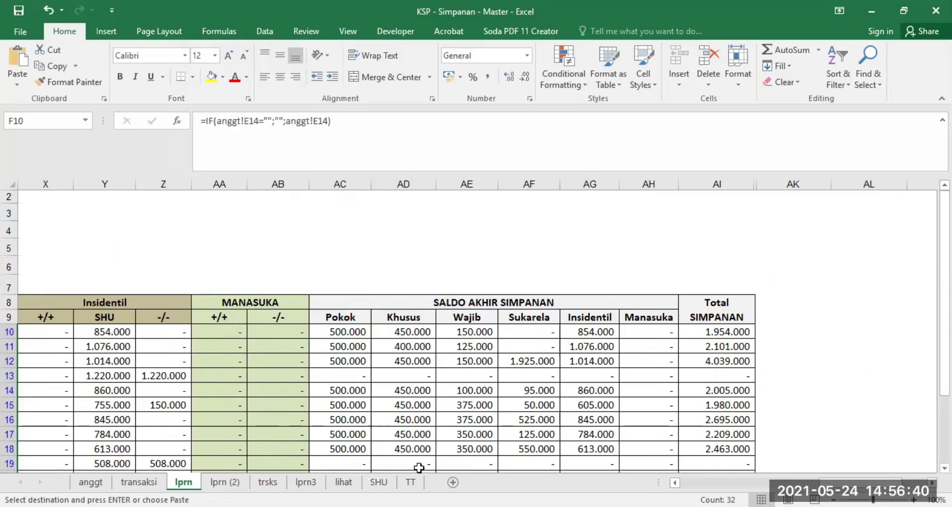
left_click(379, 482)
left_click(267, 333)
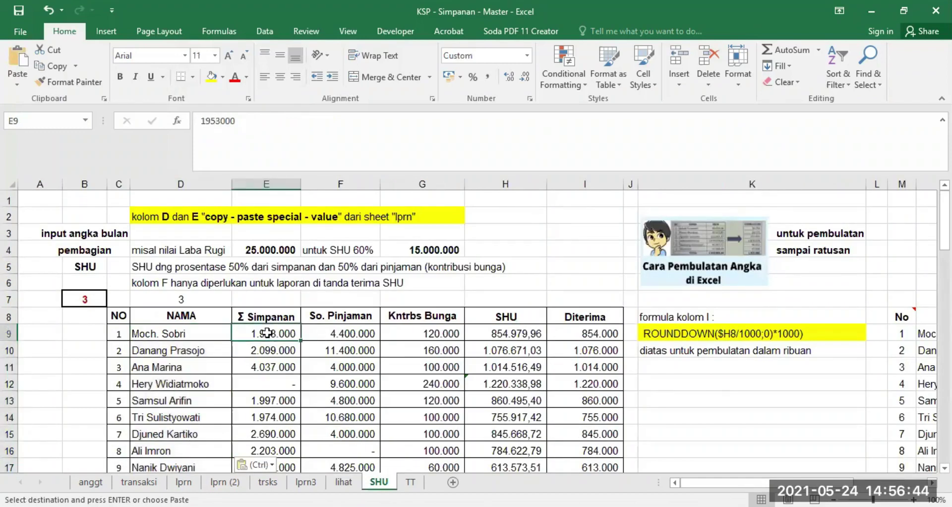
left_click(183, 482)
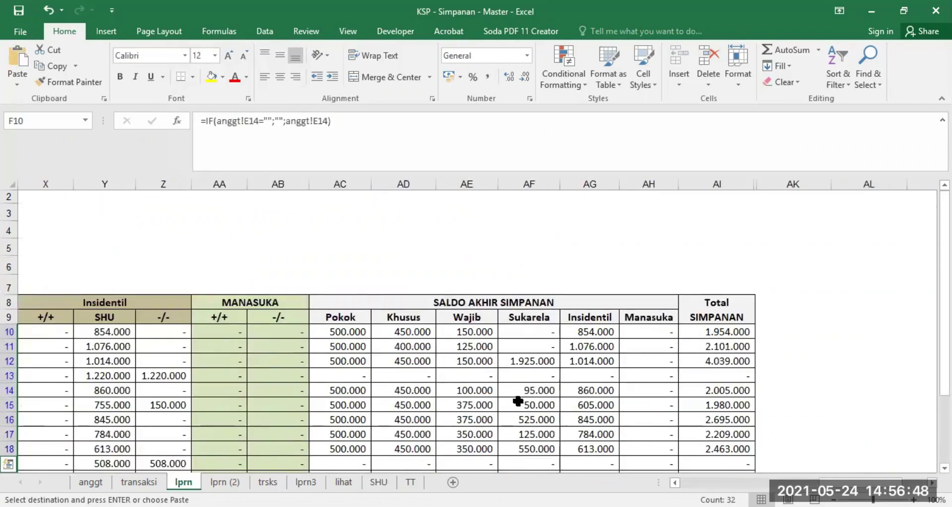
left_click(378, 482)
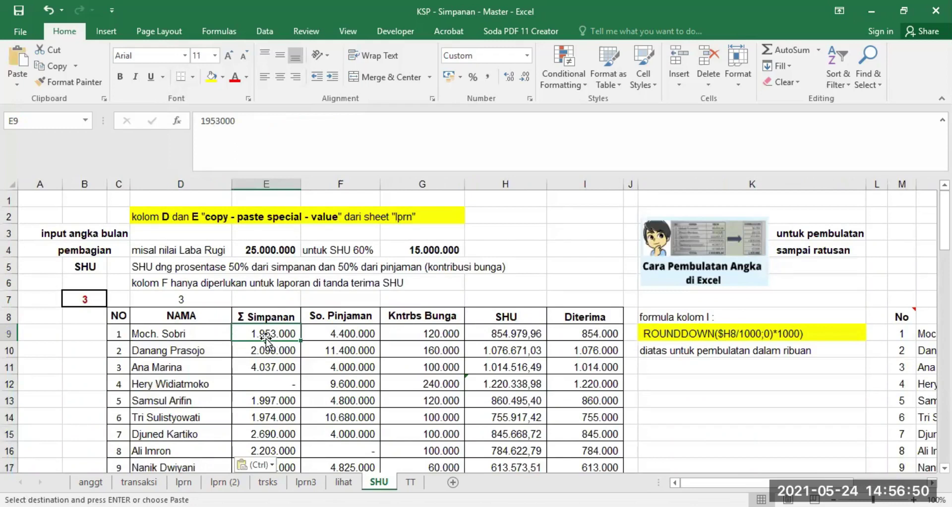
scroll(282, 347, "down", 10)
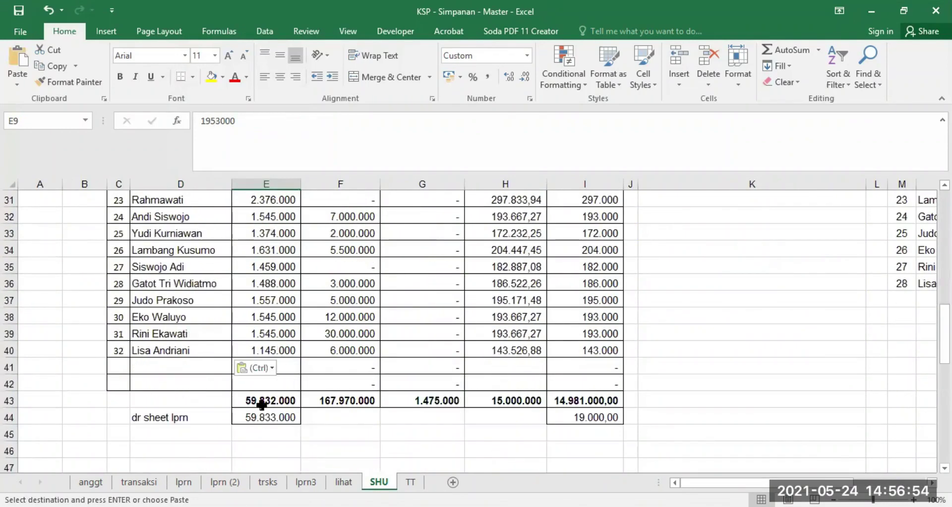
left_click(184, 482)
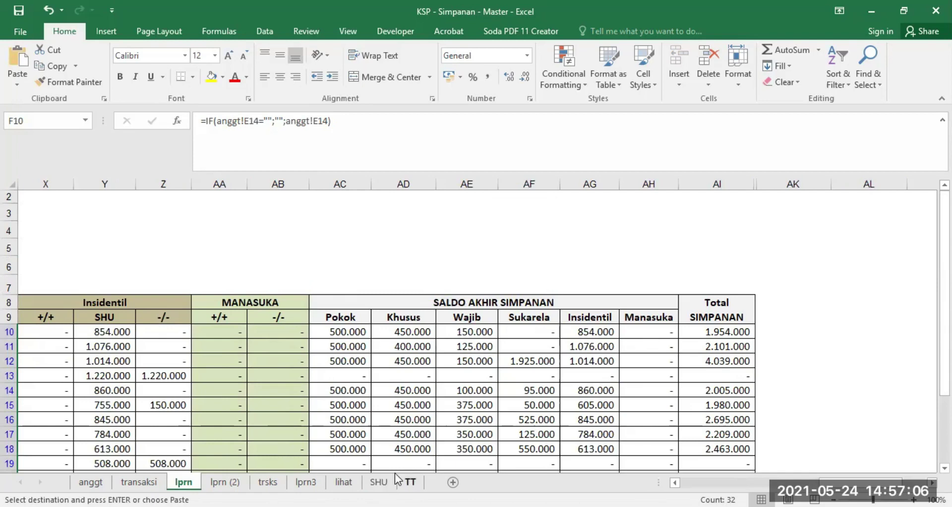
left_click(380, 482)
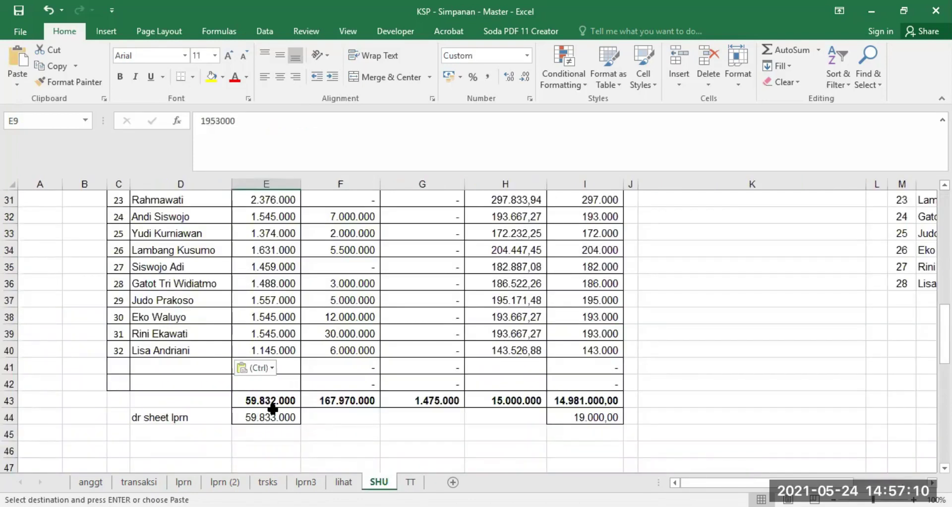
scroll(272, 408, "up", 10)
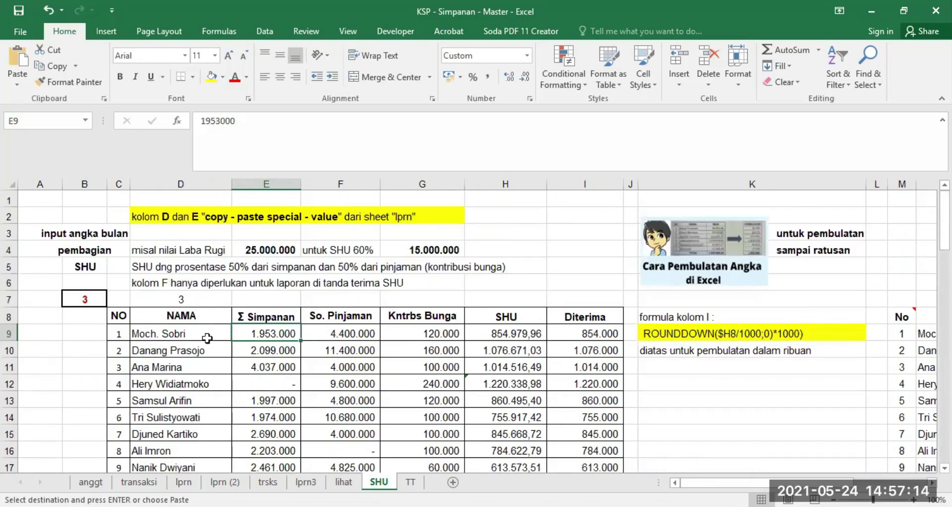
Examine the So. Pinjaman formula in F9 against the NAMA and Sisa Pinjmn columns of the table in M8:Q36
left_click(157, 334)
scroll(477, 327, "right", 1)
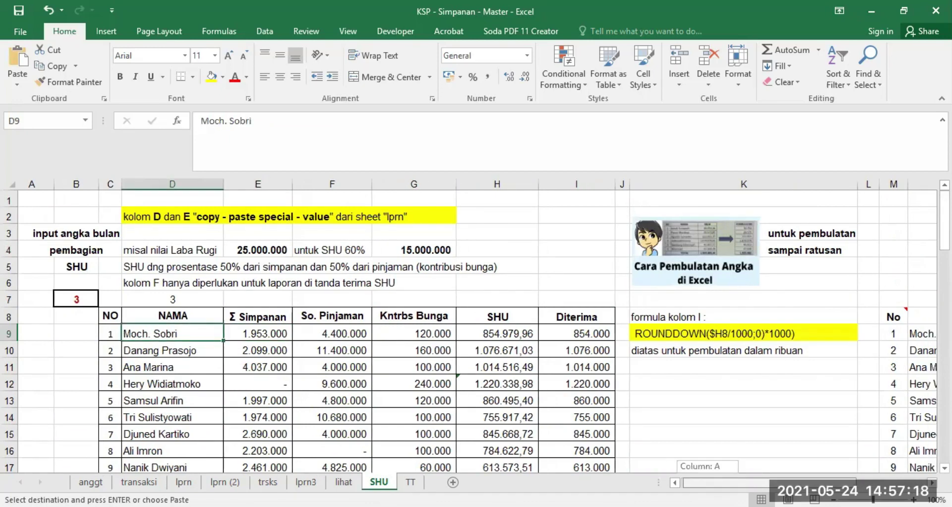
scroll(670, 334, "right", 5)
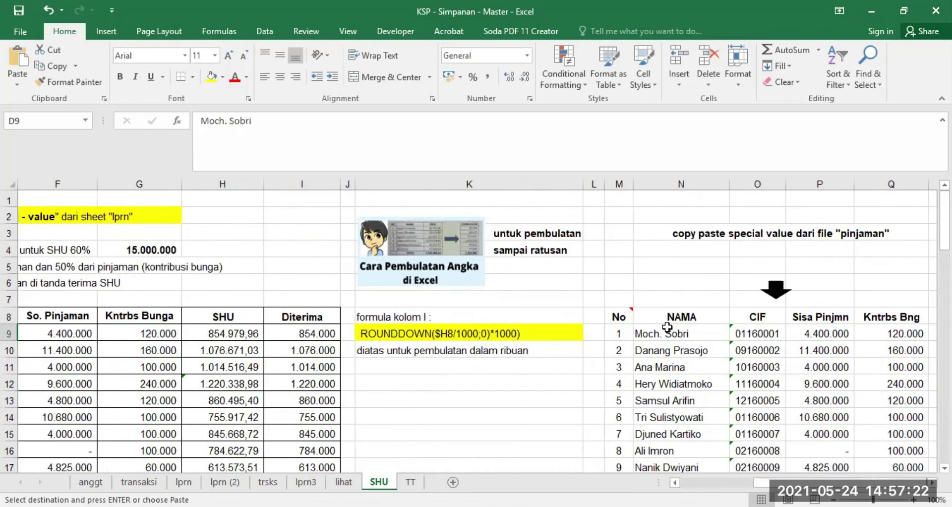
left_click_drag(763, 483, 742, 483)
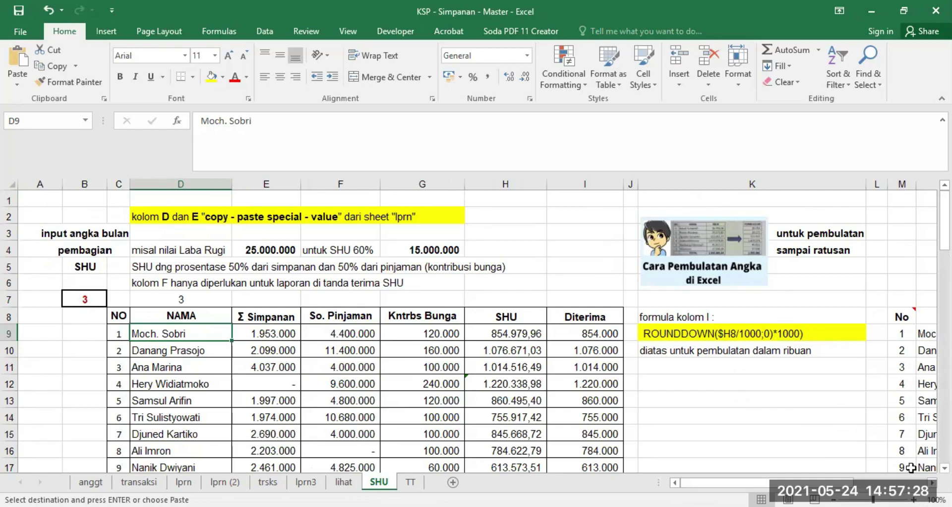
left_click(346, 334)
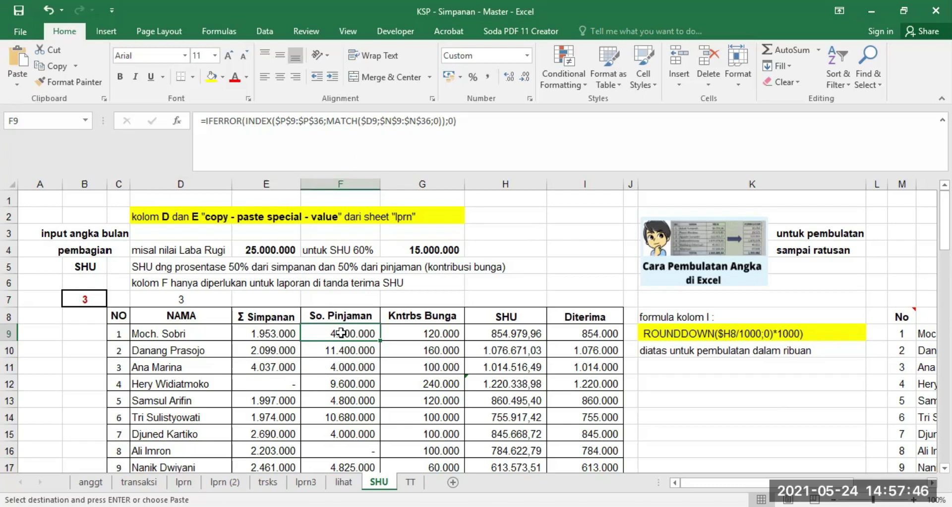
left_click_drag(714, 482, 739, 482)
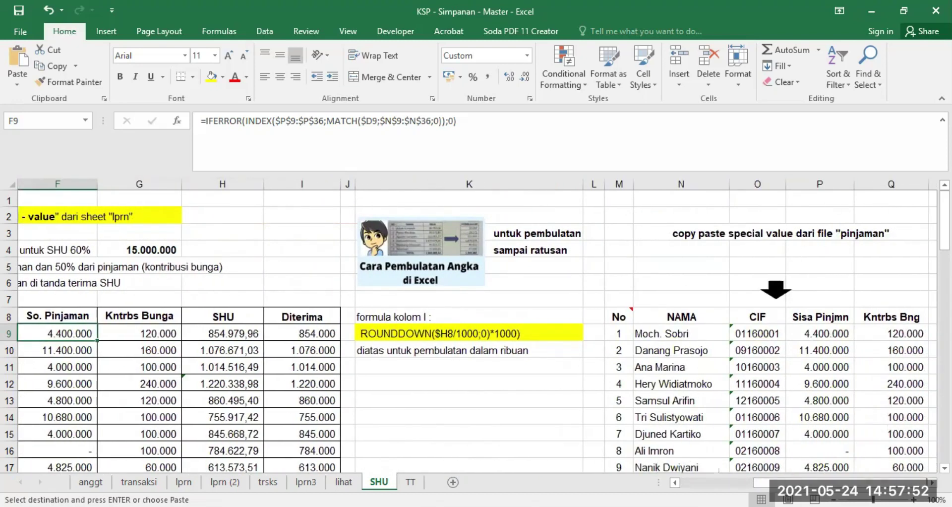
Examine the Kntrbs Bunga formula in G9 against the NAMA and Kntrbs Bng columns of the M8:Q36 table, and check the column's row 43 total
key("alt+Tab")
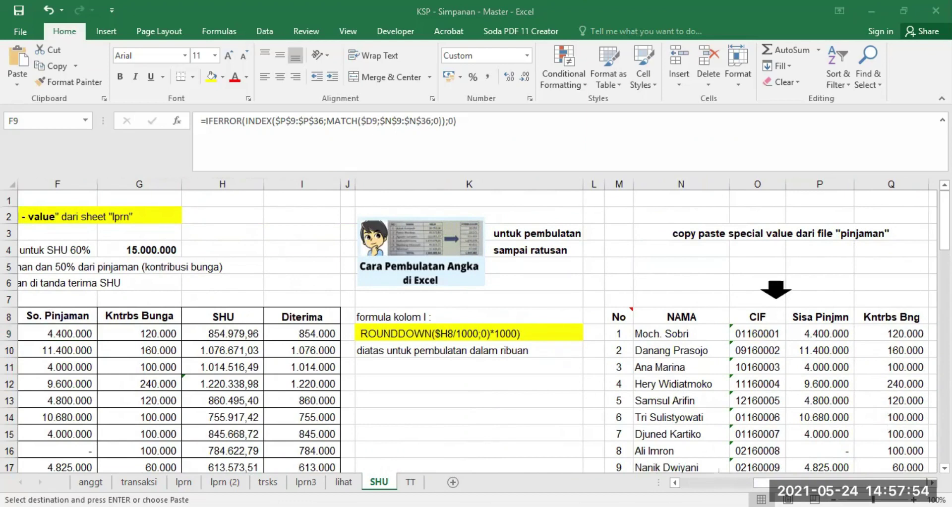
left_click_drag(818, 482, 760, 483)
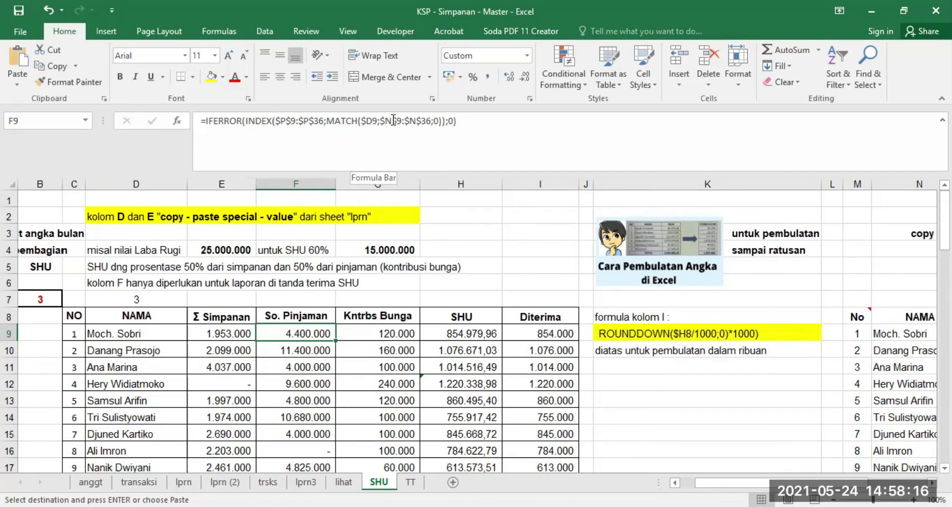
left_click(370, 333)
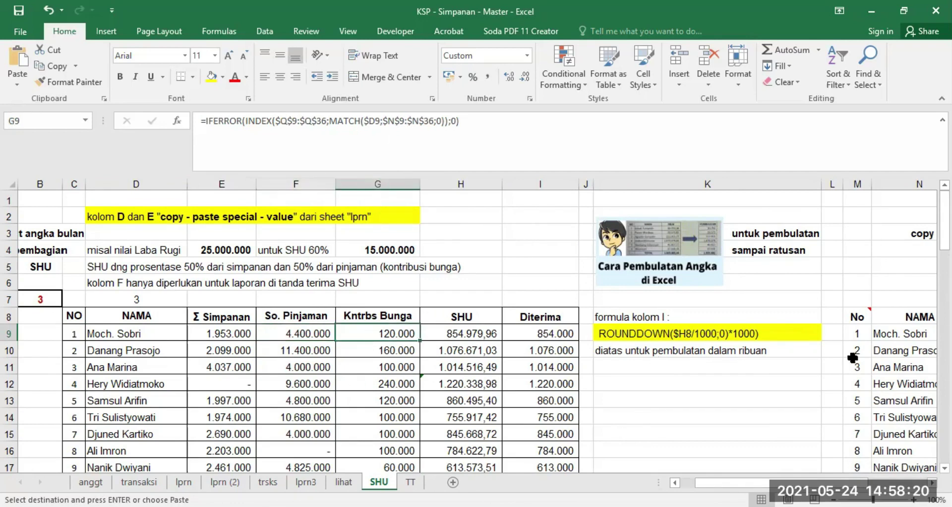
left_click_drag(729, 482, 789, 482)
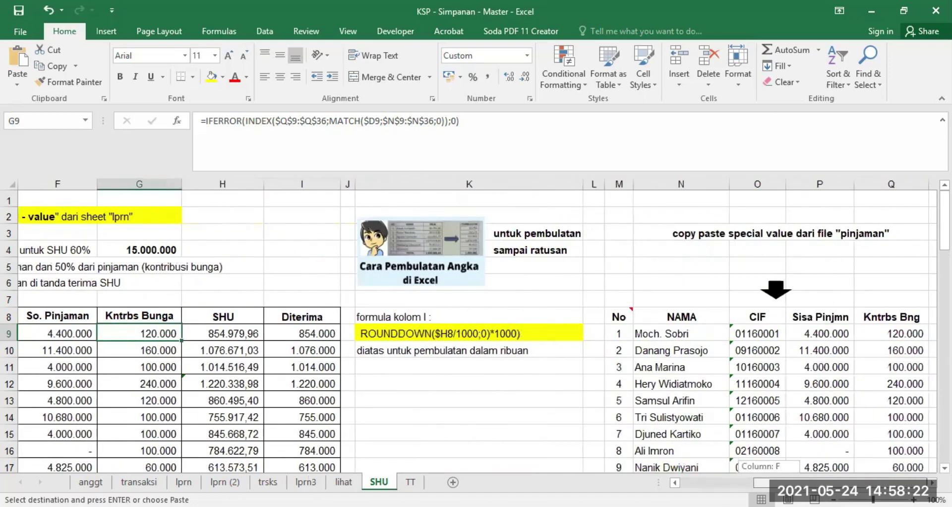
left_click_drag(821, 483, 744, 483)
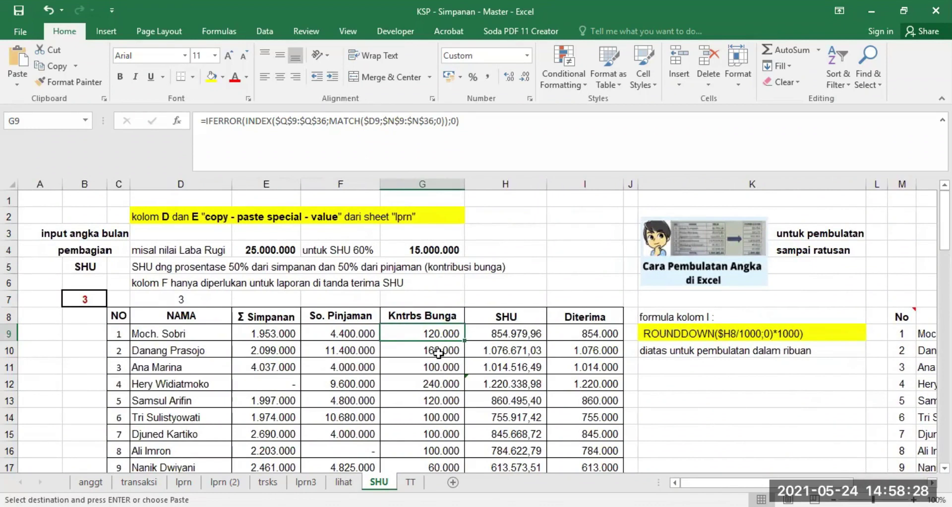
scroll(437, 357, "down", 1)
scroll(437, 357, "down", 10)
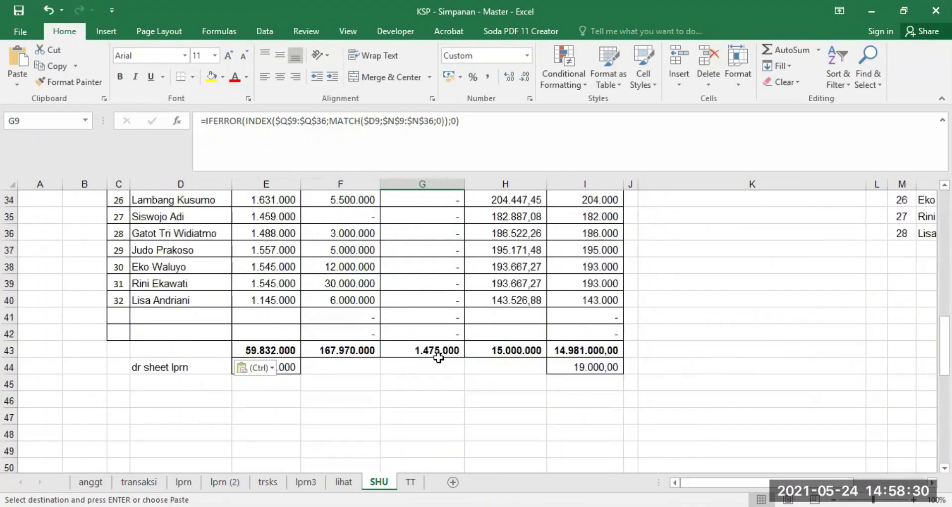
scroll(443, 357, "up", 6)
scroll(443, 357, "up", 5)
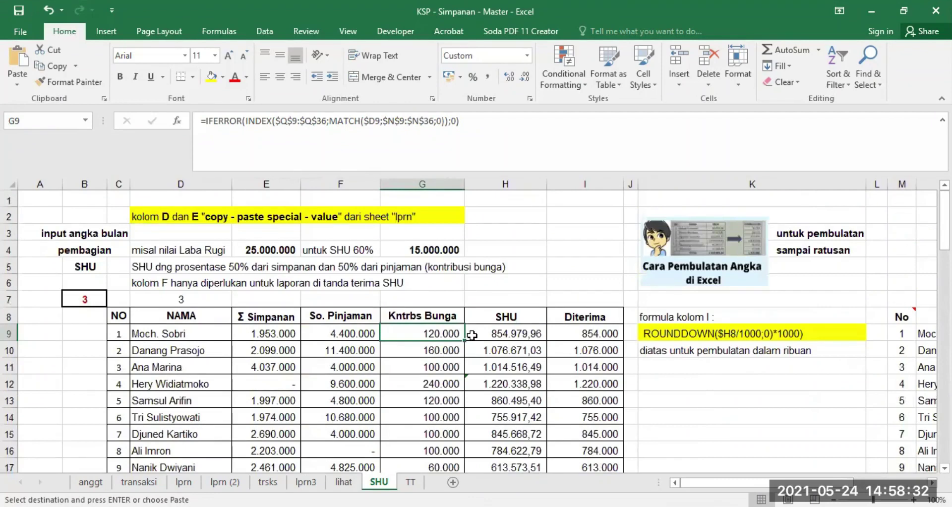
Examine the SHU formula in H9 against E4, G4, the Σ Simpanan and Kntrbs Bunga columns and their row 43 totals
left_click(518, 332)
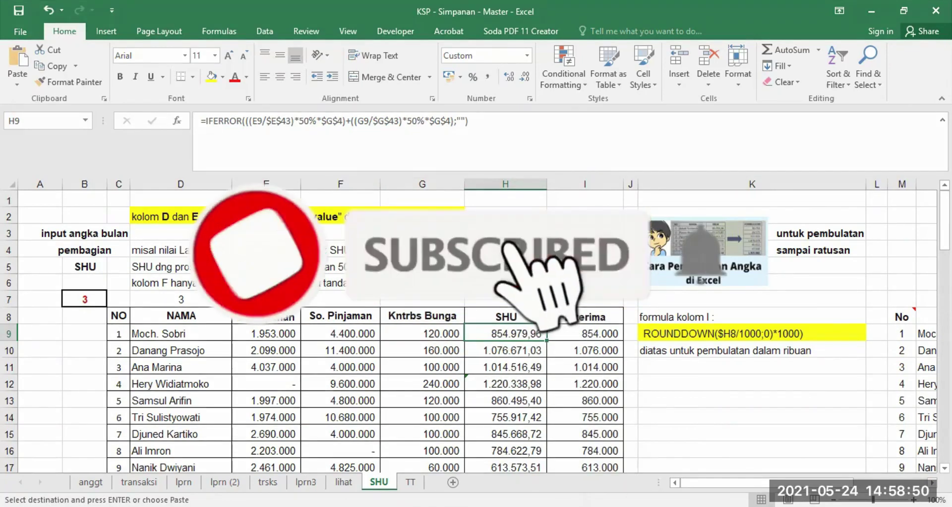
left_click(266, 250)
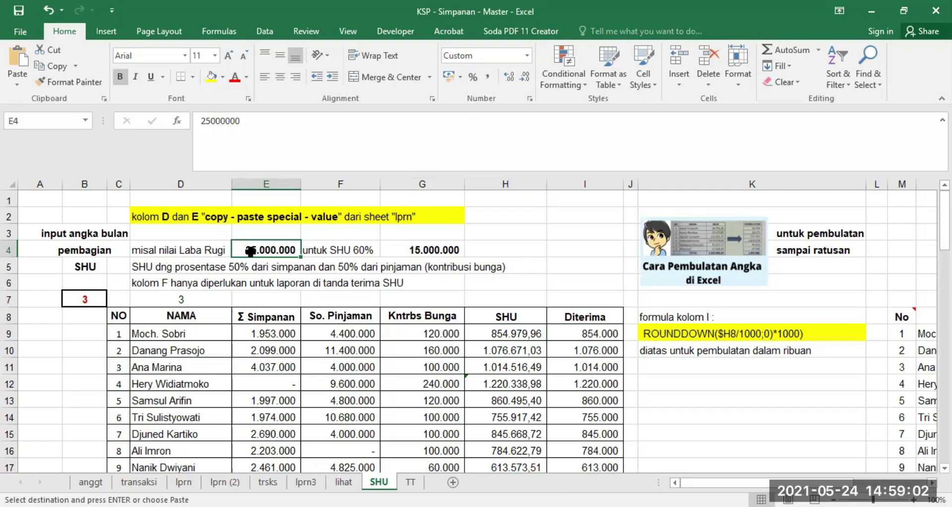
left_click(423, 247)
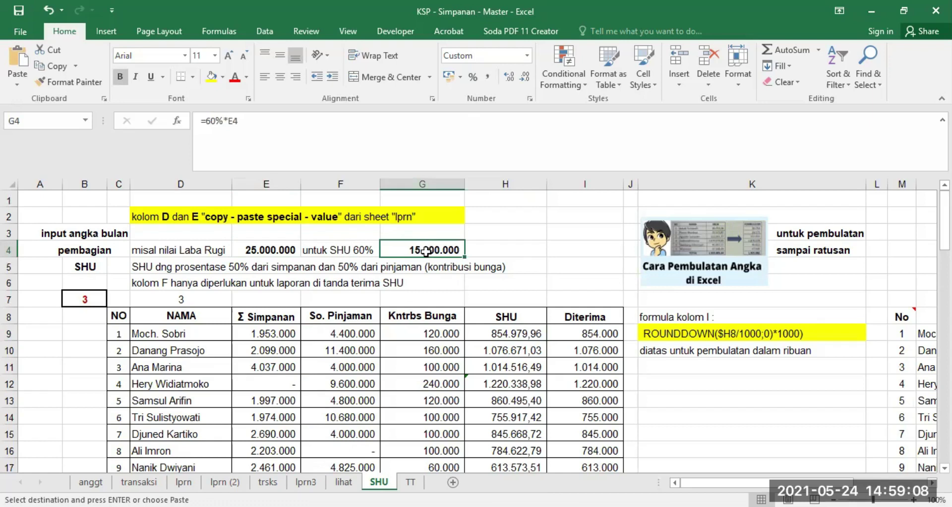
left_click(513, 336)
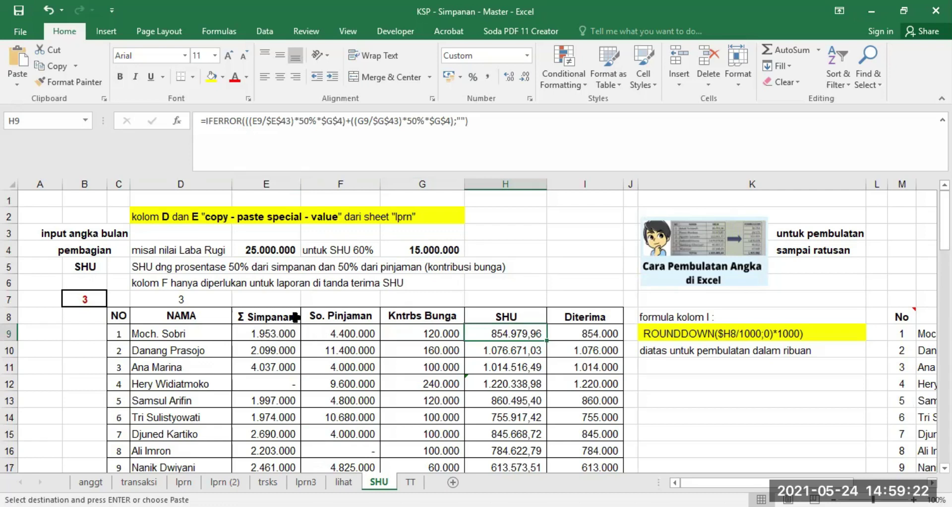
scroll(269, 348, "down", 7)
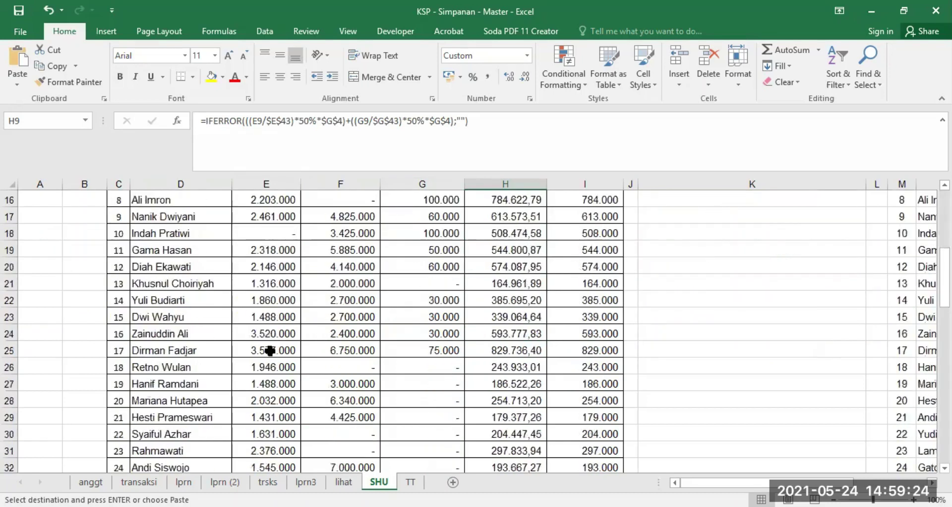
scroll(269, 350, "down", 3)
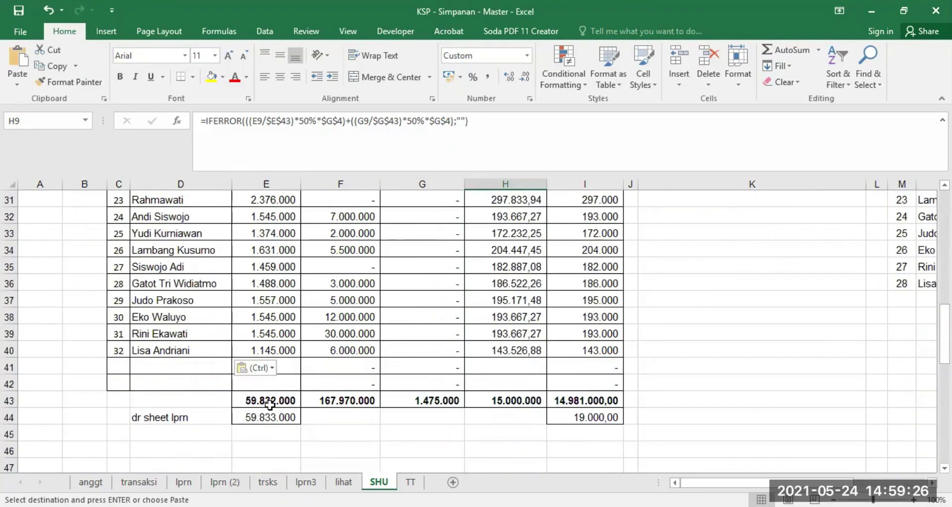
scroll(557, 355, "up", 10)
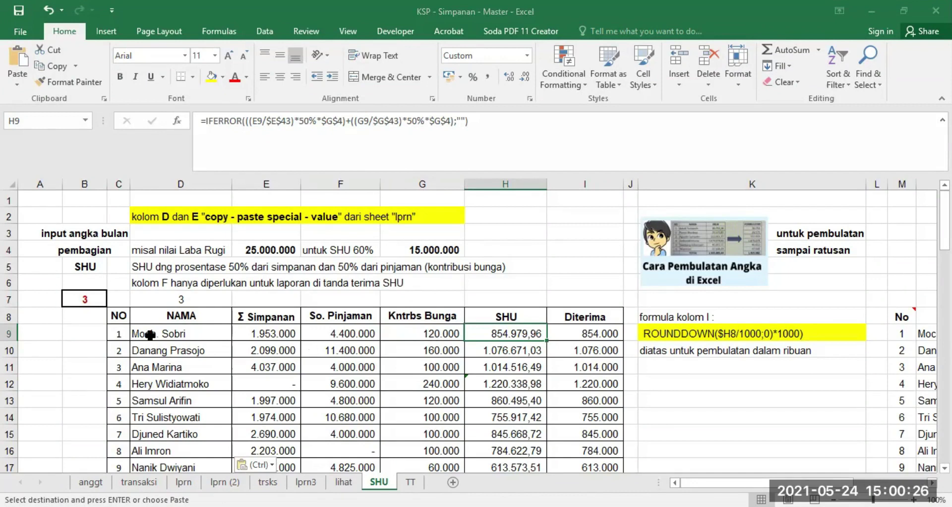
left_click(411, 334)
scroll(455, 368, "down", 6)
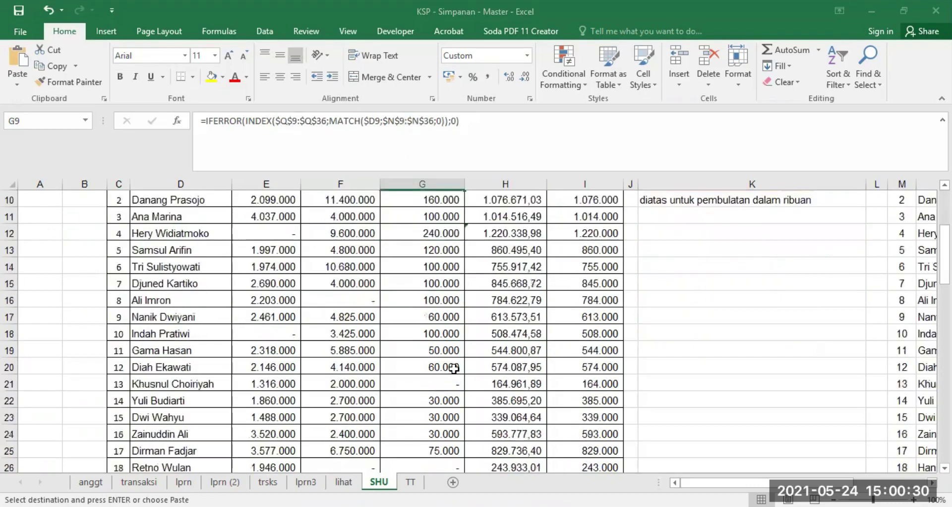
scroll(455, 369, "down", 4)
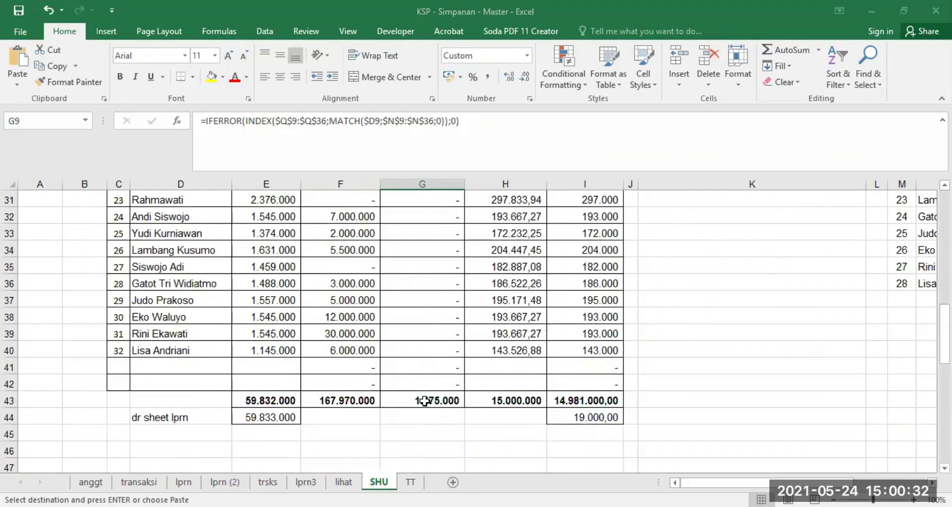
scroll(529, 363, "up", 10)
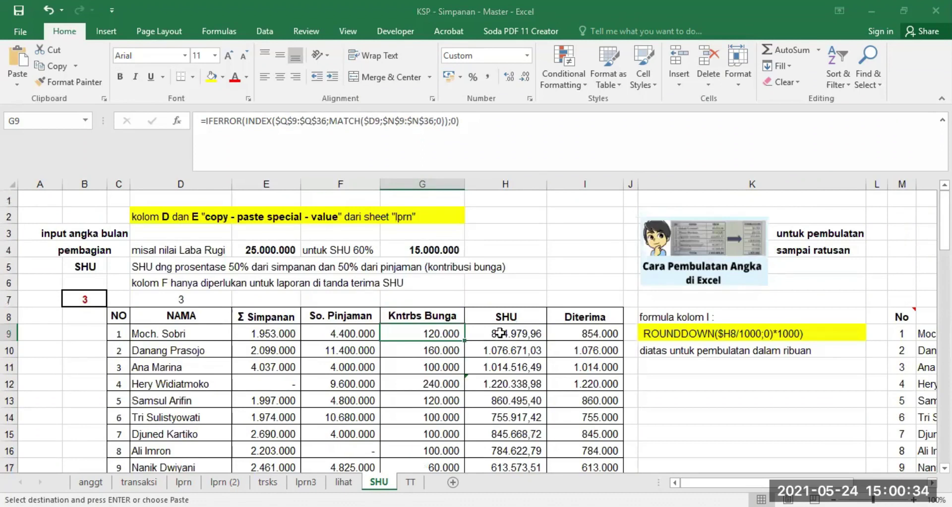
Compare the SHU column's total in H43 with the 60% SHU allocation in G4, and review the Diterima column and its rounding note
left_click(498, 335)
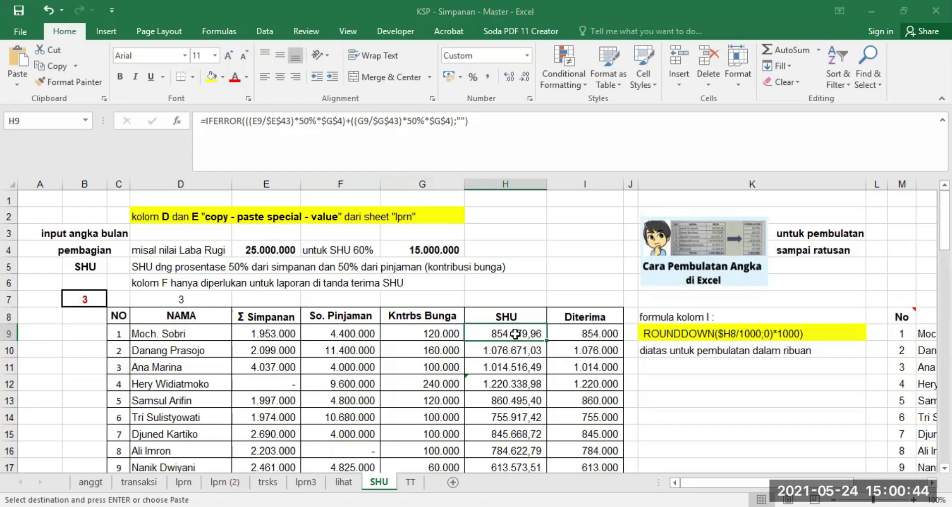
scroll(532, 397, "down", 2)
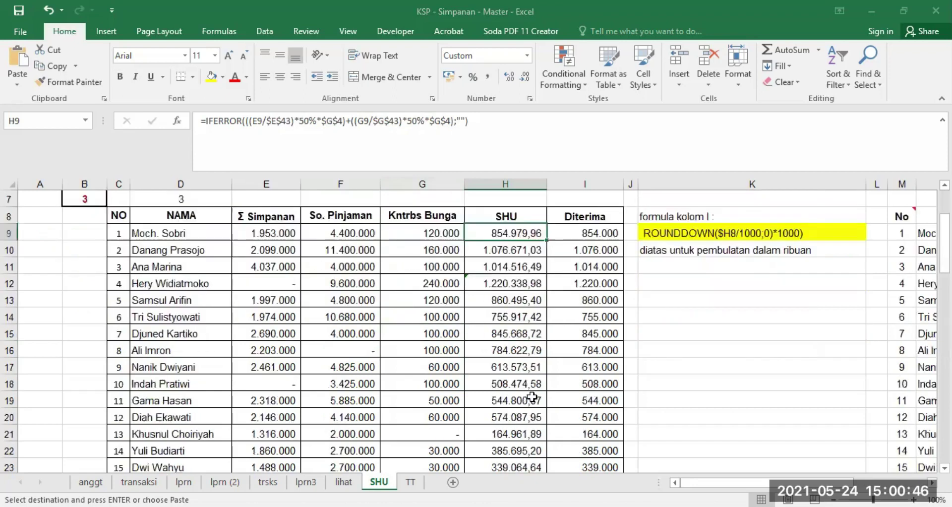
scroll(533, 397, "down", 9)
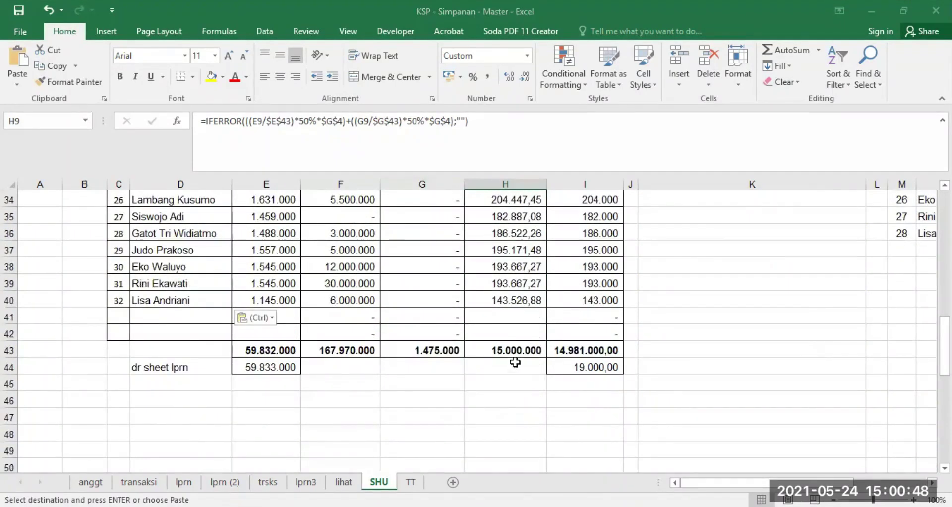
left_click(515, 349)
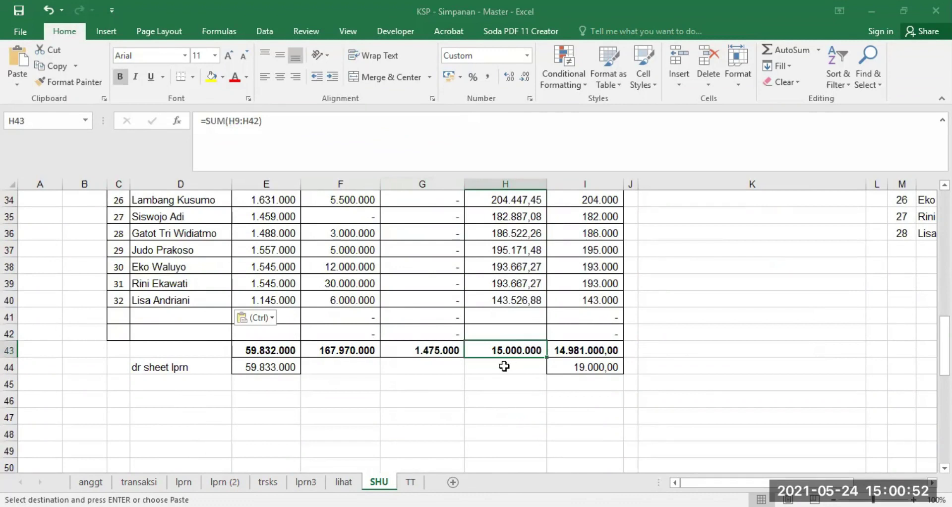
scroll(505, 366, "up", 11)
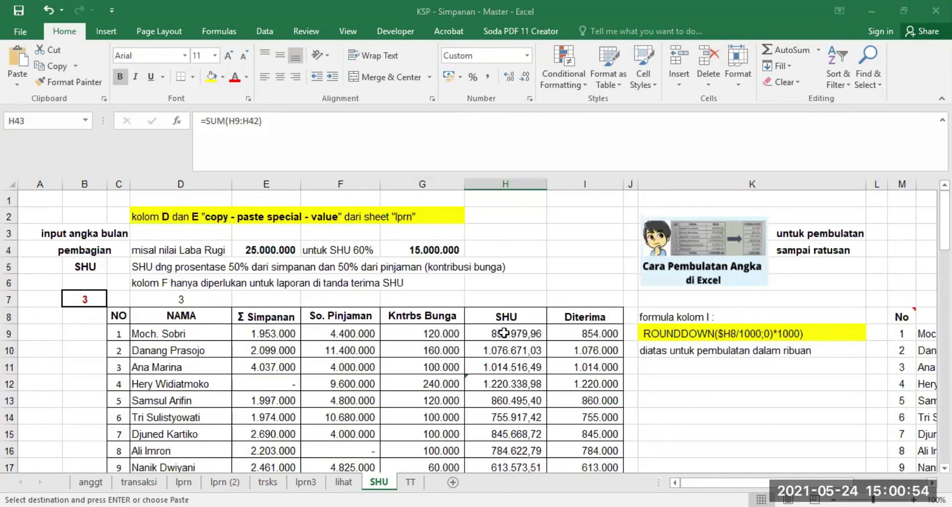
left_click(420, 246)
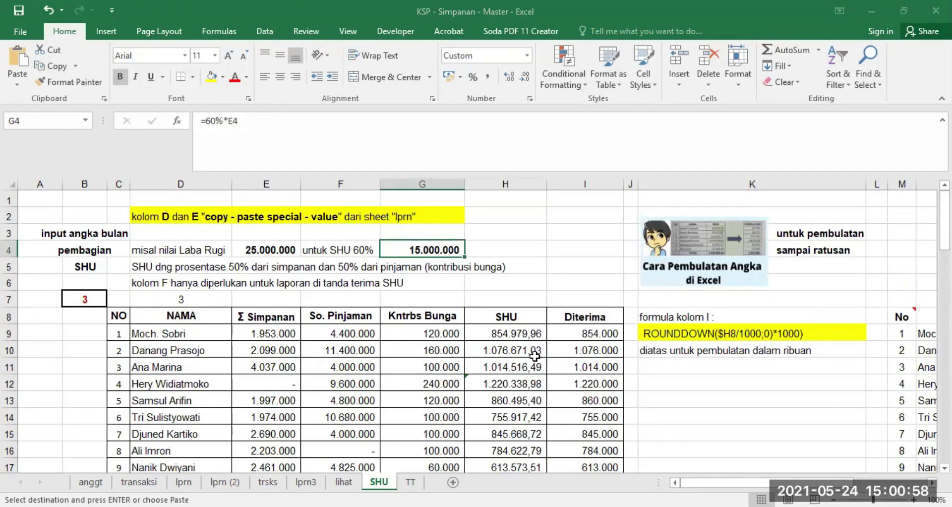
scroll(515, 383, "down", 13)
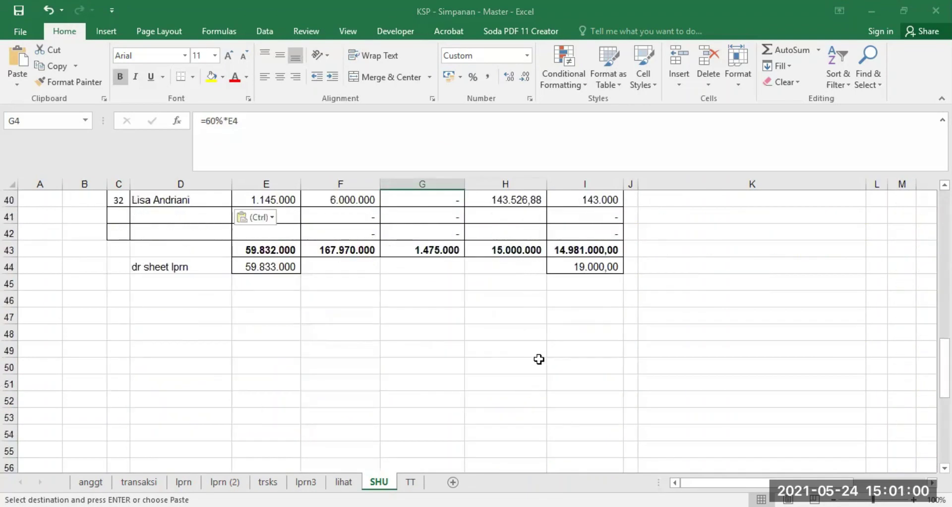
scroll(538, 359, "up", 12)
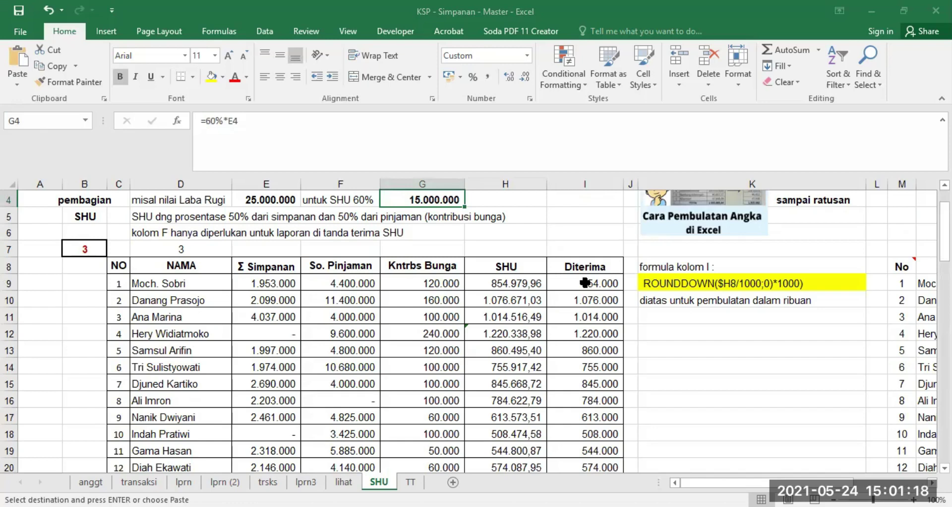
scroll(587, 285, "up", 1)
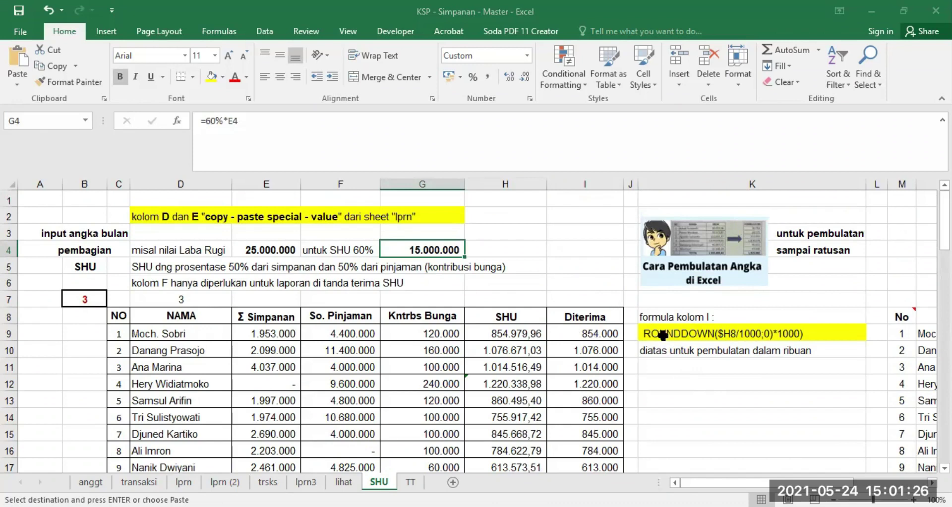
Try ROUNDUP in place of ROUNDDOWN in the Diterima formula in I9, and undo the change
left_click(597, 329)
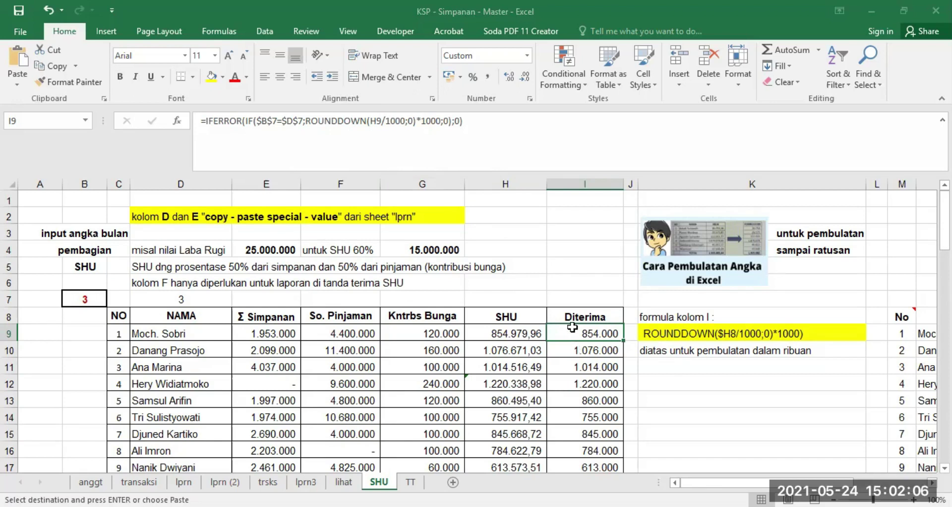
type("11")
left_click(339, 120)
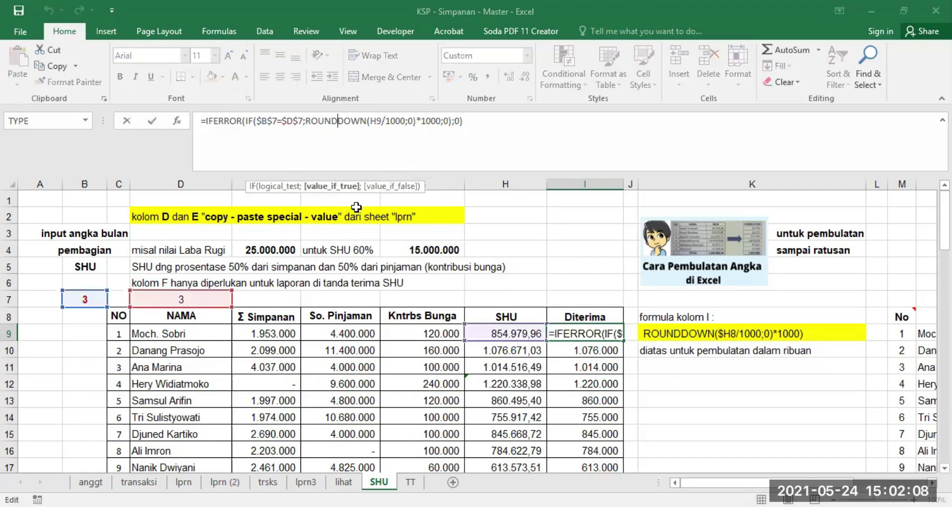
key("Delete")
type("UP")
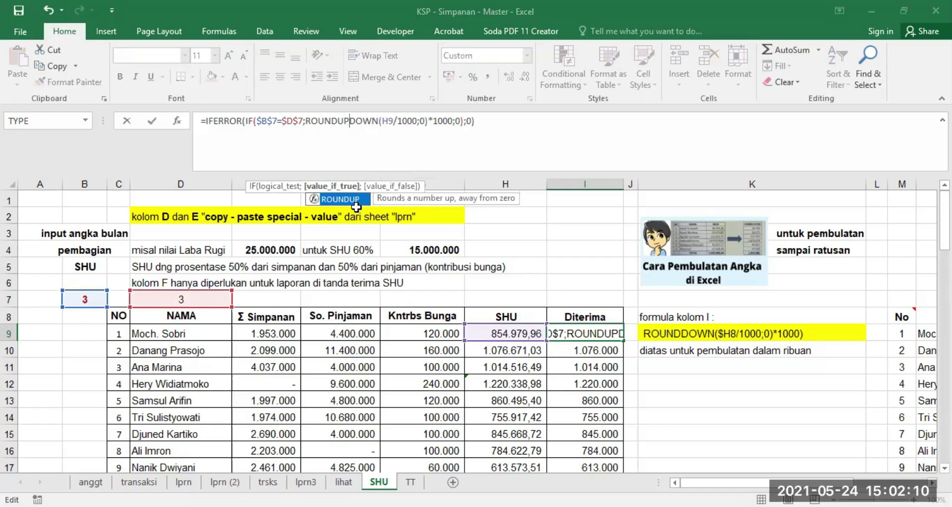
key("Delete")
key("Delete")
key("Delete")
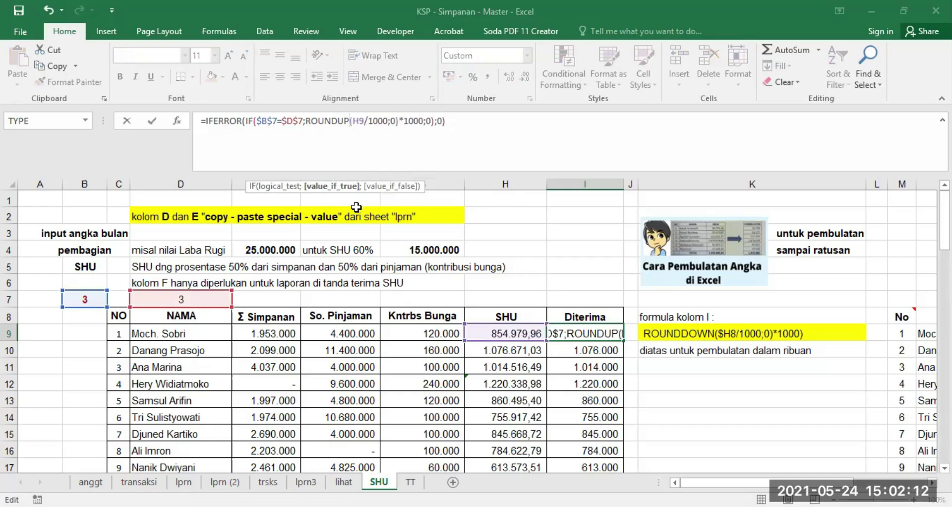
key("Return")
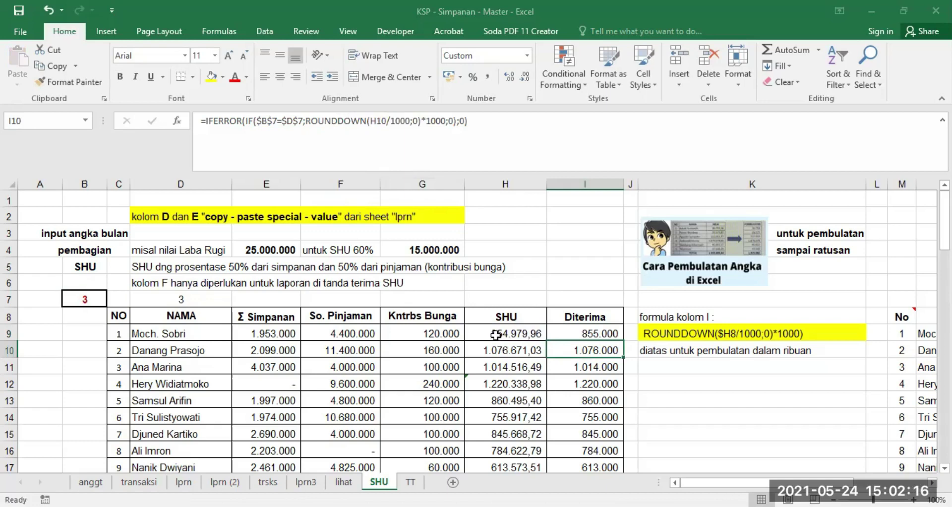
left_click(583, 333)
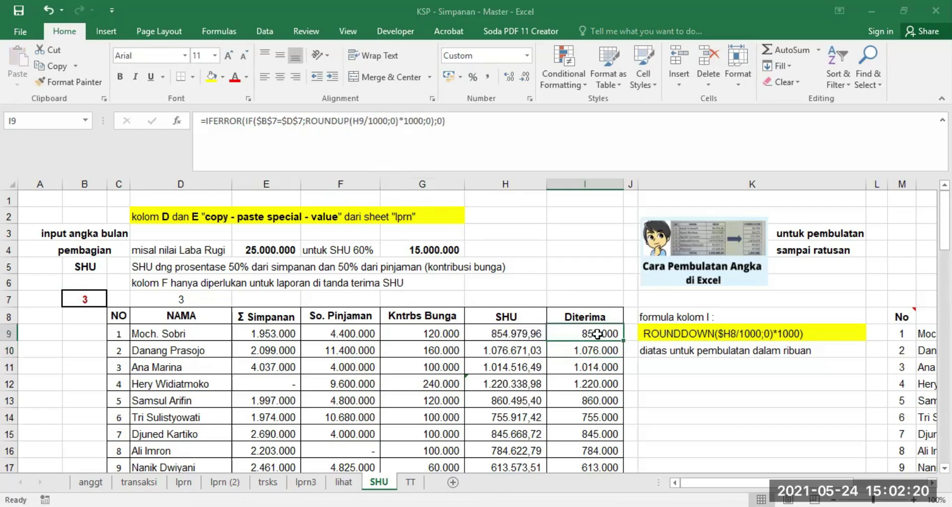
left_click(49, 11)
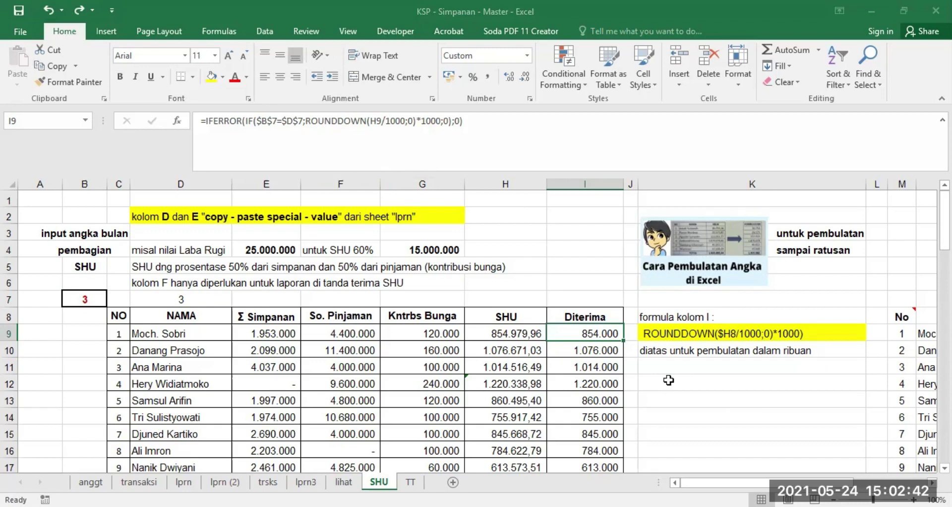
Review the Diterima column down to its row 43 and 44 figures
scroll(668, 380, "down", 10)
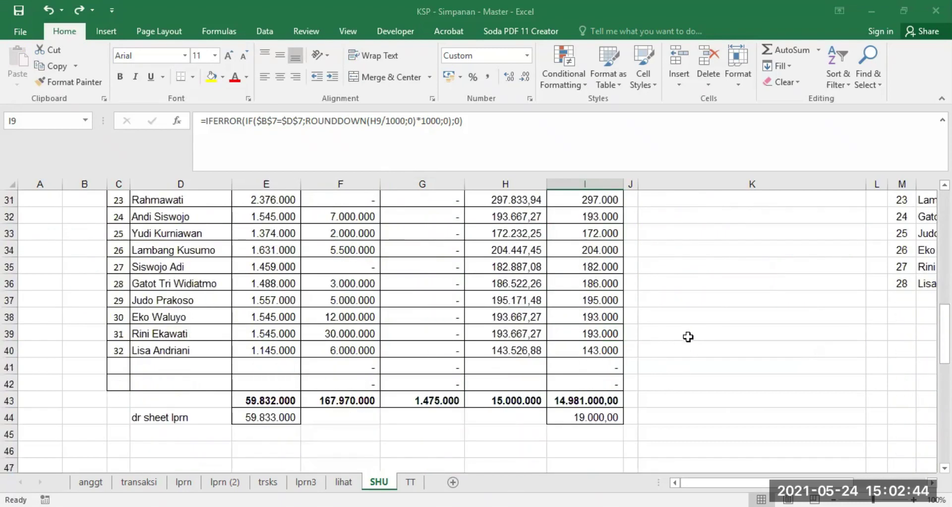
scroll(688, 336, "down", 2)
scroll(679, 371, "up", 6)
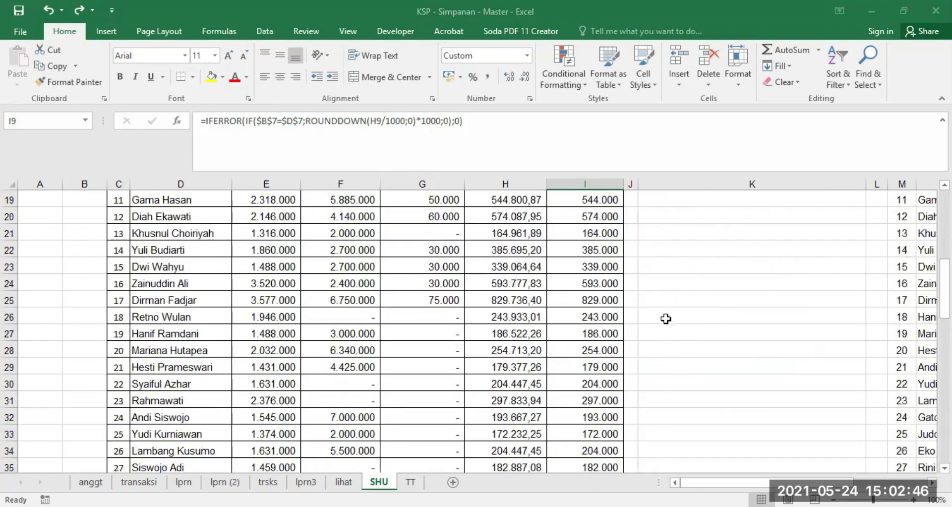
Review the receipt layout on the TT sheet and trace the Nama list formula in C9 to its source on the anggt sheet
scroll(670, 278, "up", 5)
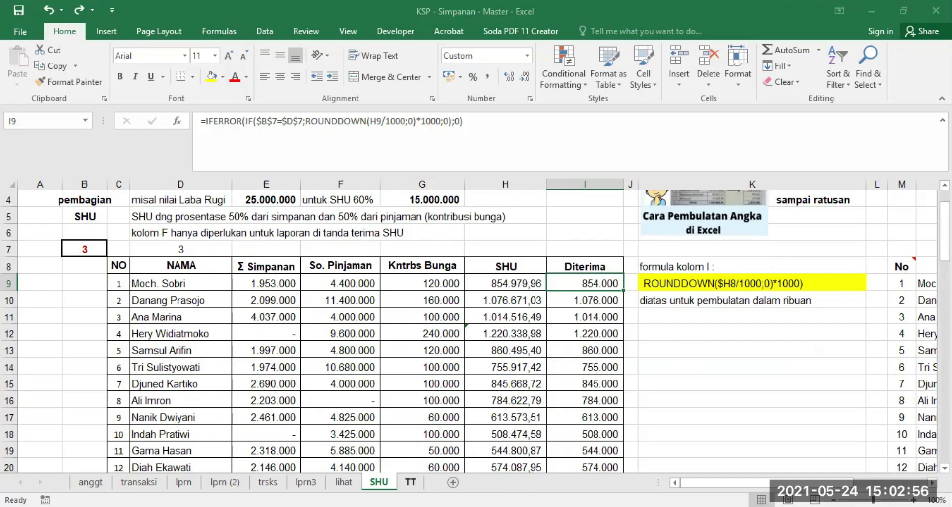
left_click(410, 482)
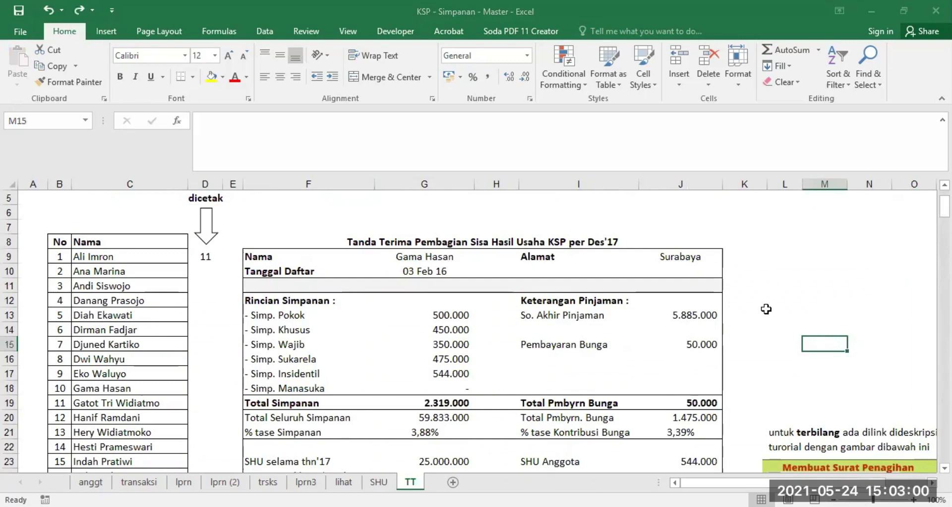
scroll(768, 315, "down", 1)
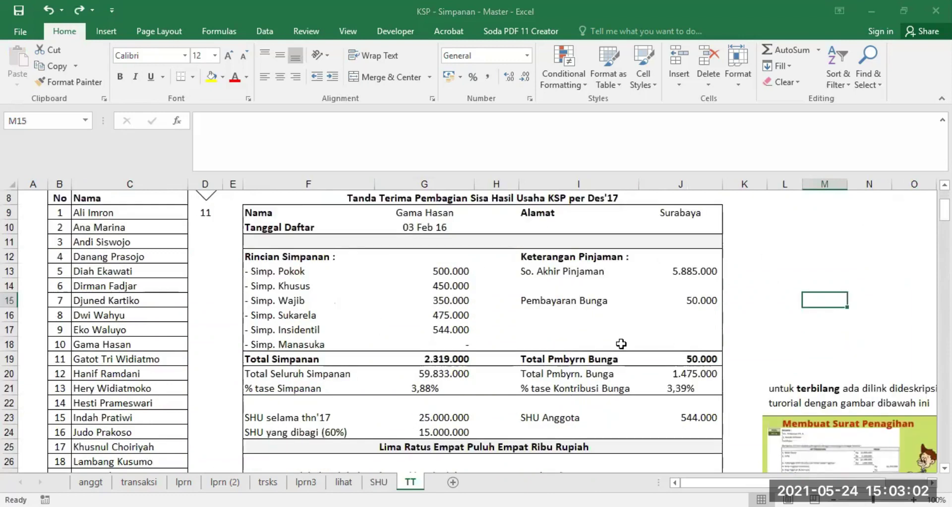
scroll(501, 388, "up", 1)
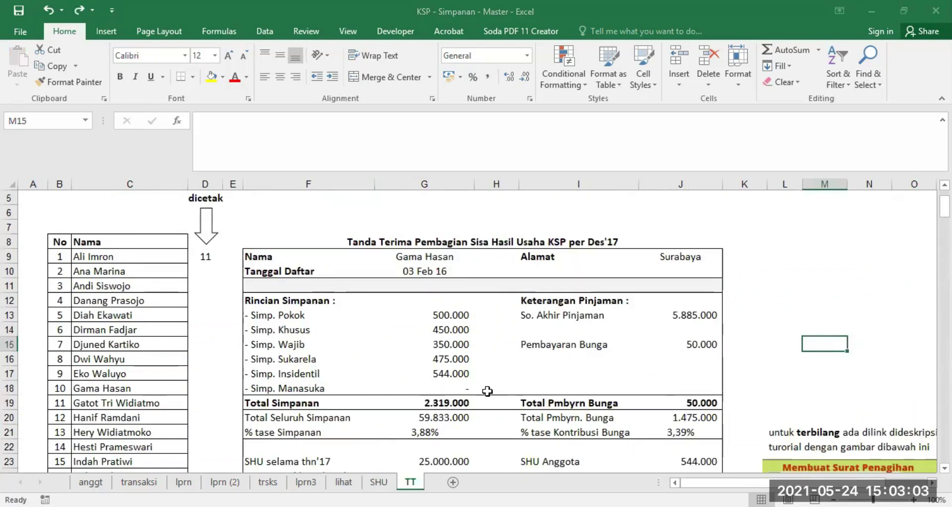
left_click(92, 256)
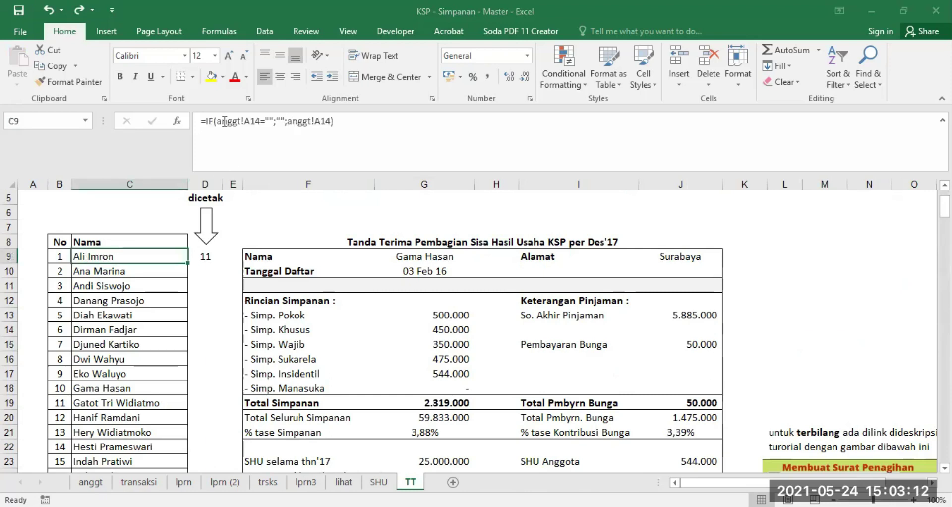
left_click(90, 481)
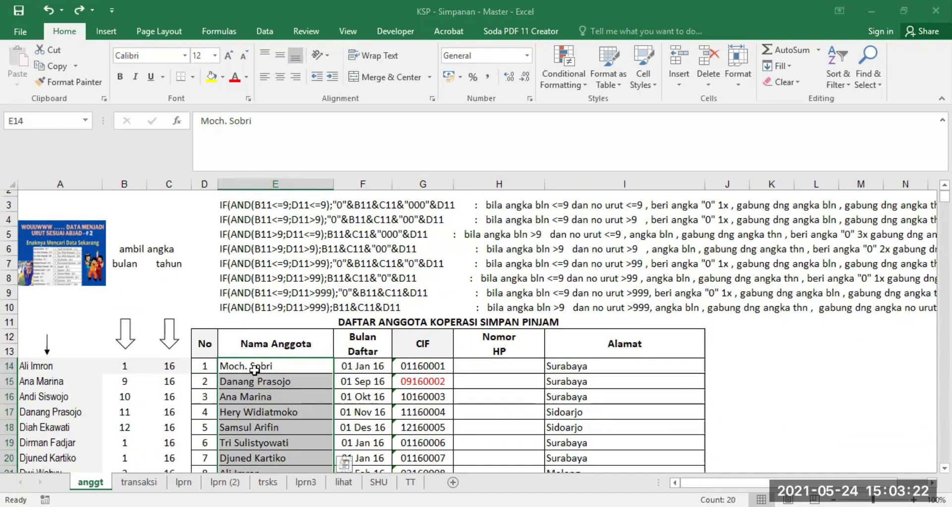
left_click(410, 483)
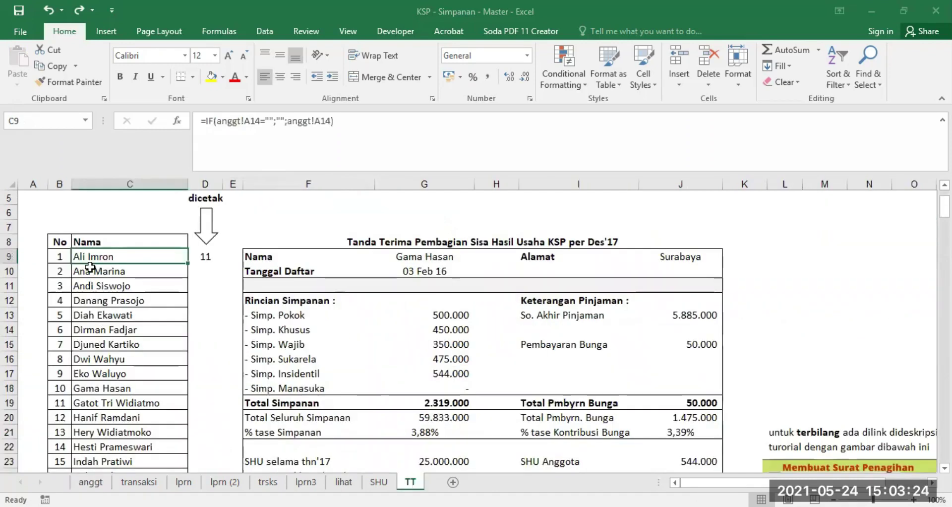
Clear the print number in D9 on the TT sheet and check how the Nama formula in G9 depends on it
left_click(201, 256)
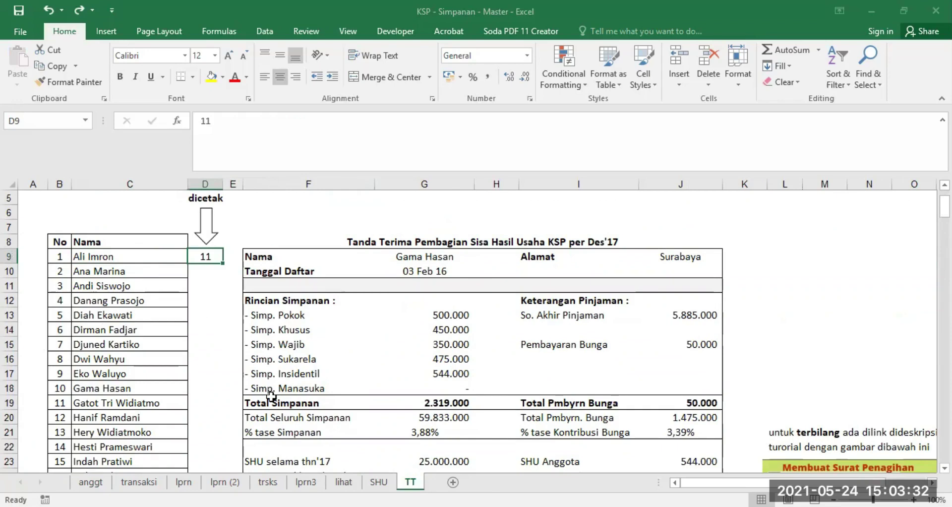
key("Delete")
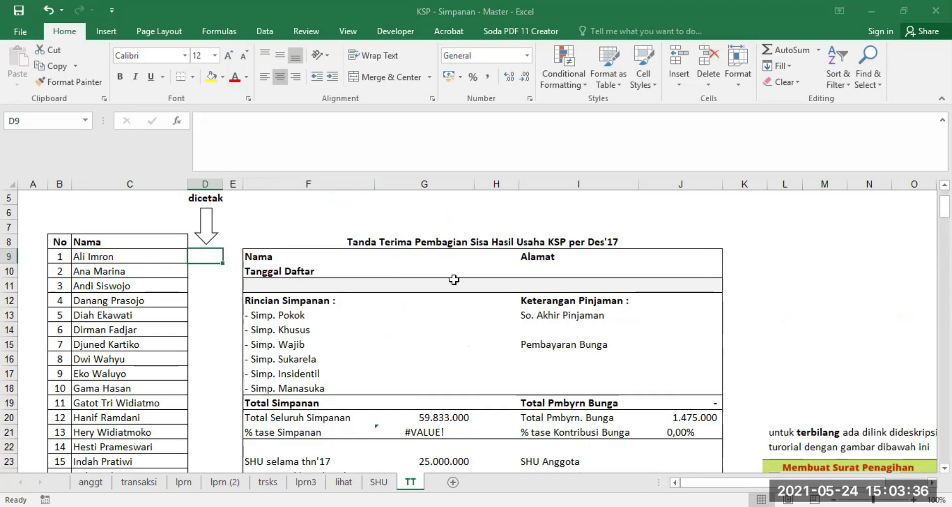
left_click(427, 254)
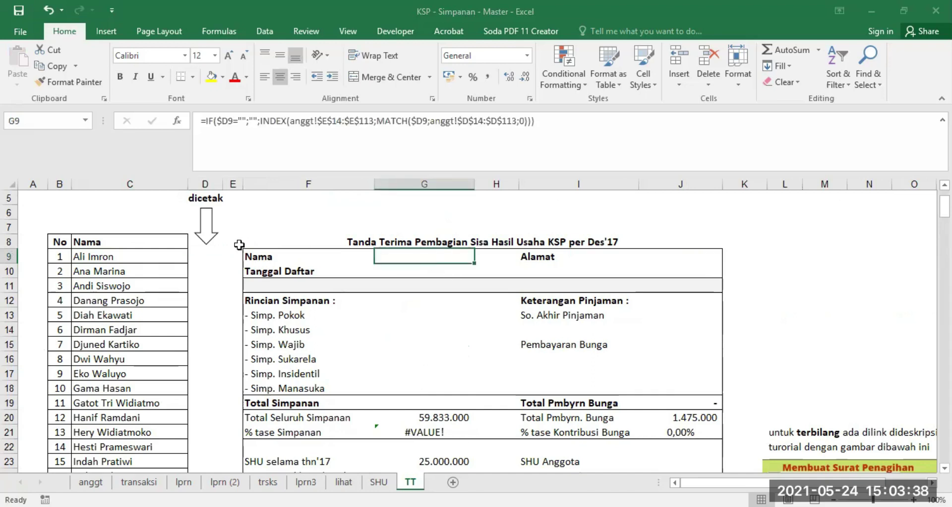
left_click(208, 258)
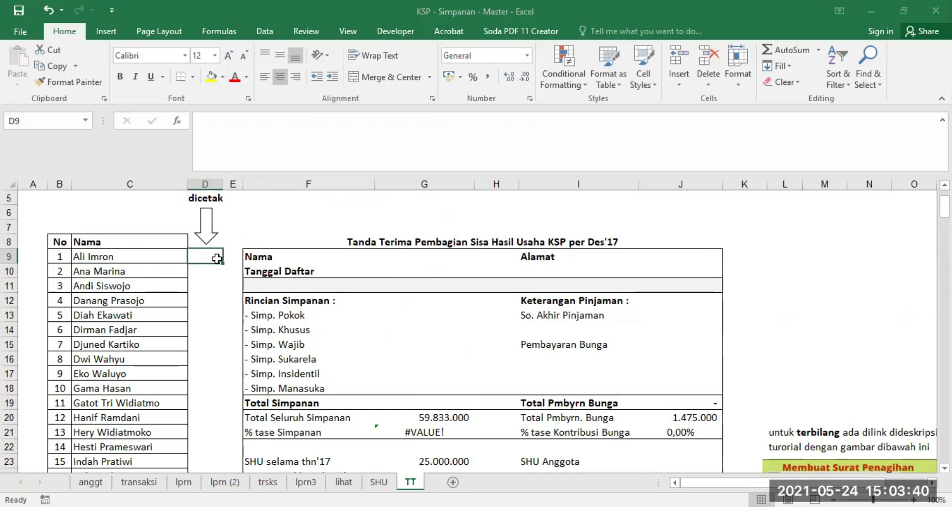
left_click(432, 256)
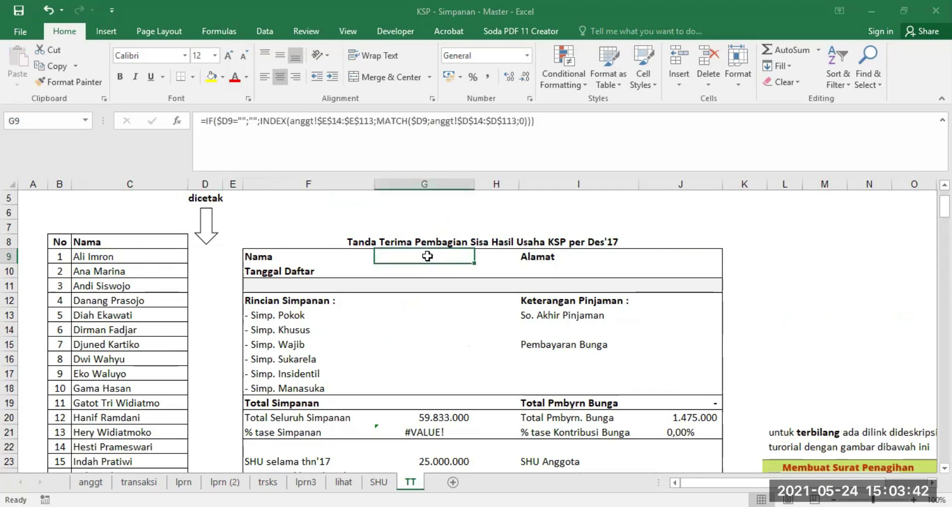
Change the % tase Simpanan formula in G21 to =IF($G$9="";"";$G$19/$G$20)
scroll(496, 344, "down", 1)
left_click(425, 387)
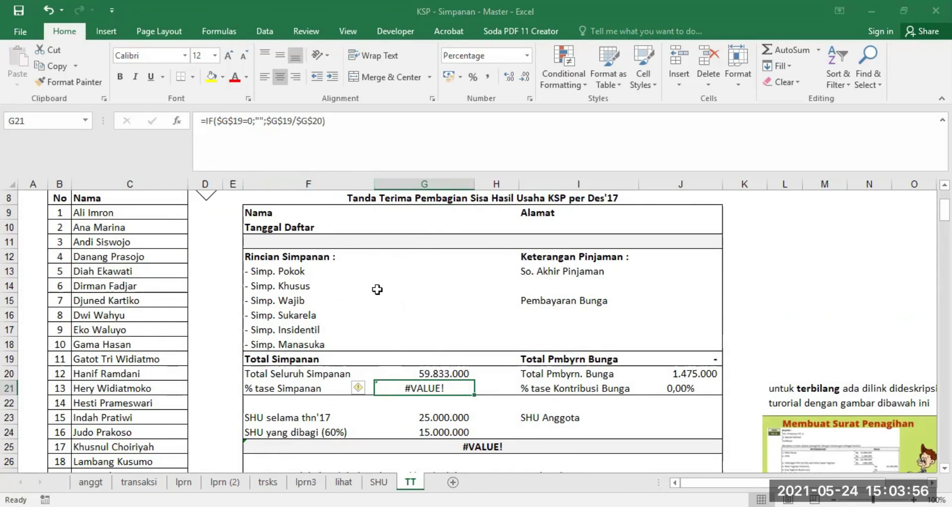
left_click(234, 121)
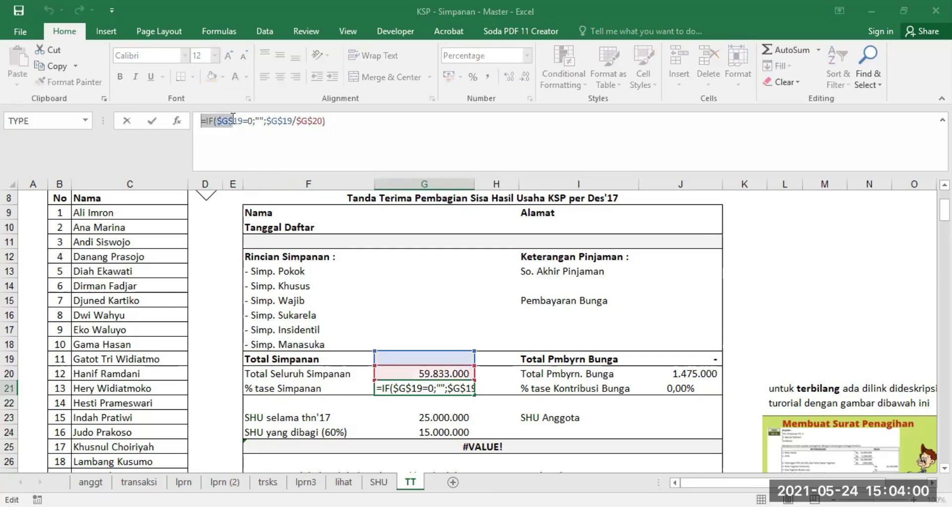
key("Delete")
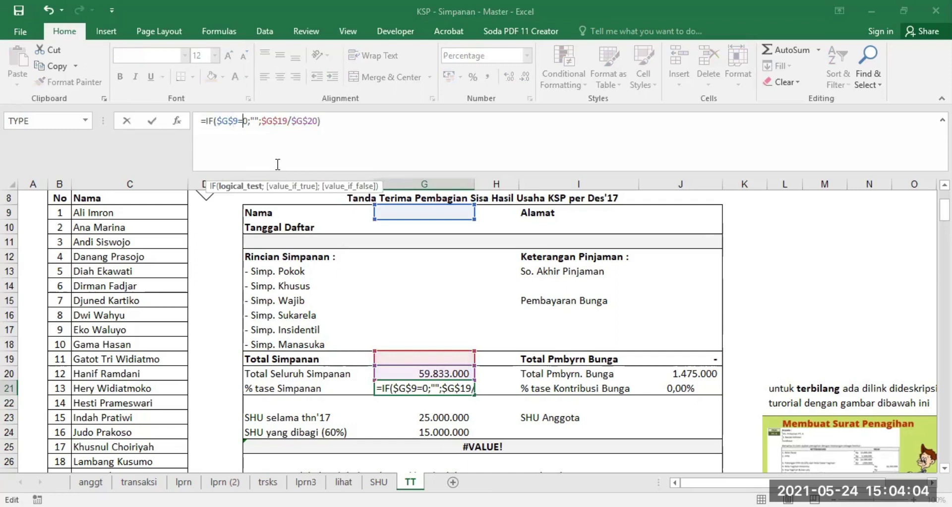
type("\"\"")
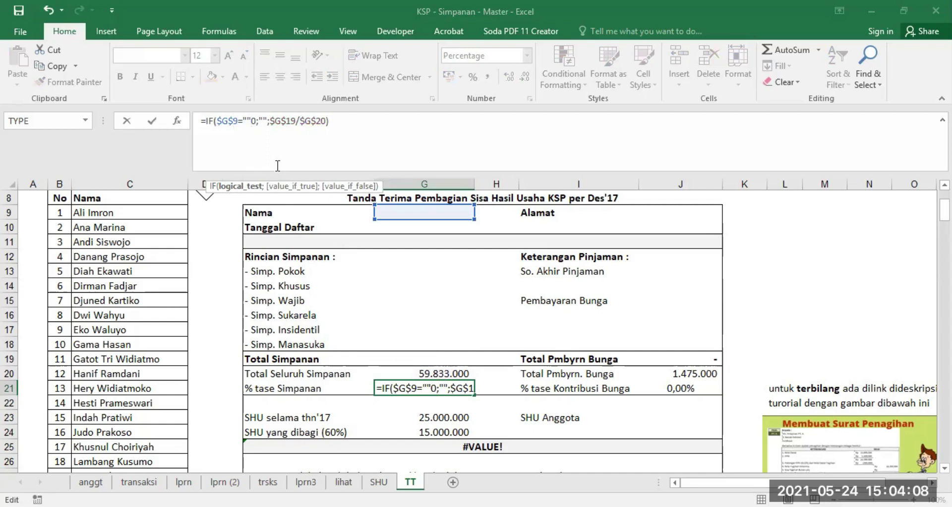
key("Delete")
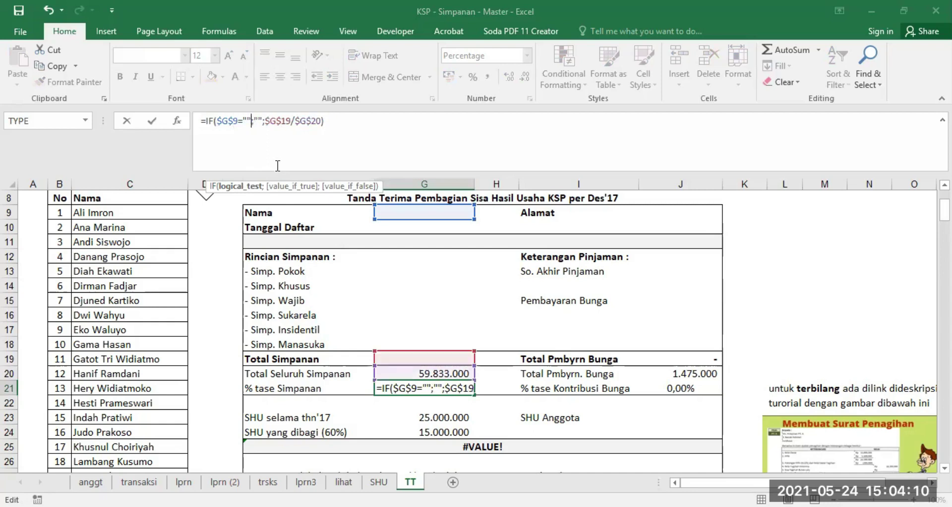
key("Return")
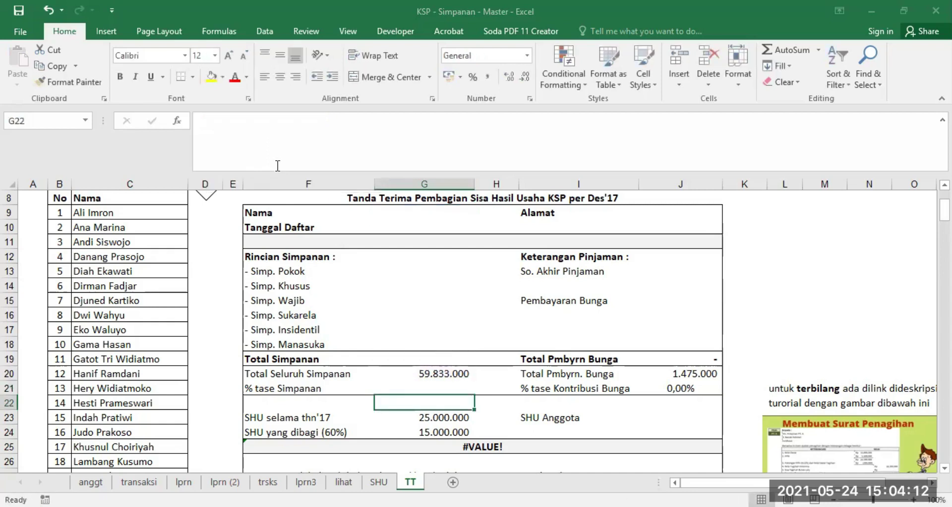
Inspect the amount-in-words formula in F25 that uses terbilang on J23
scroll(511, 429, "down", 2)
left_click(487, 356)
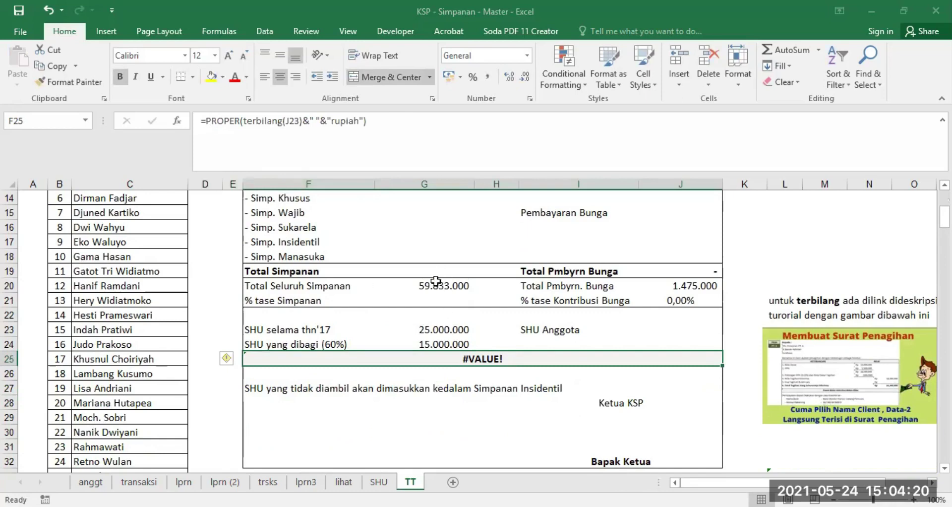
scroll(467, 295, "up", 4)
scroll(469, 295, "up", 1)
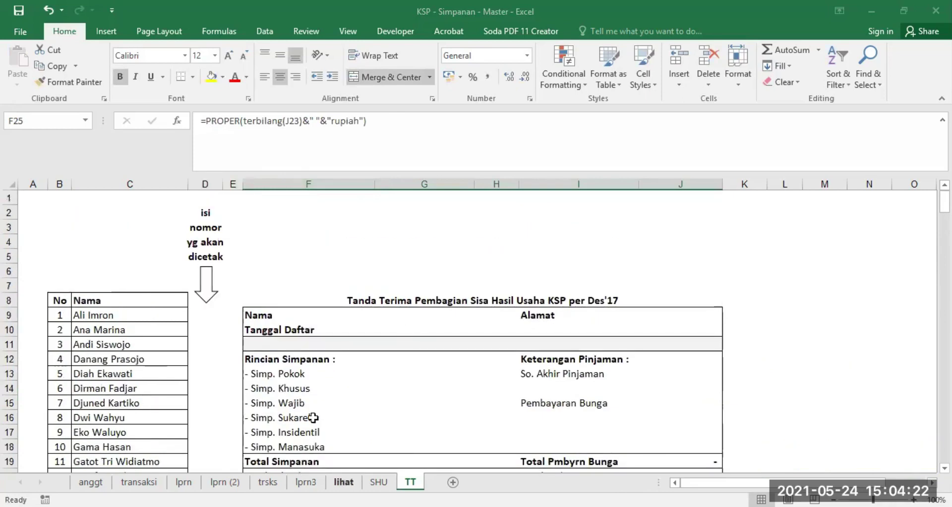
Enter 1 in D9 as the member number of the receipt to print
left_click(205, 313)
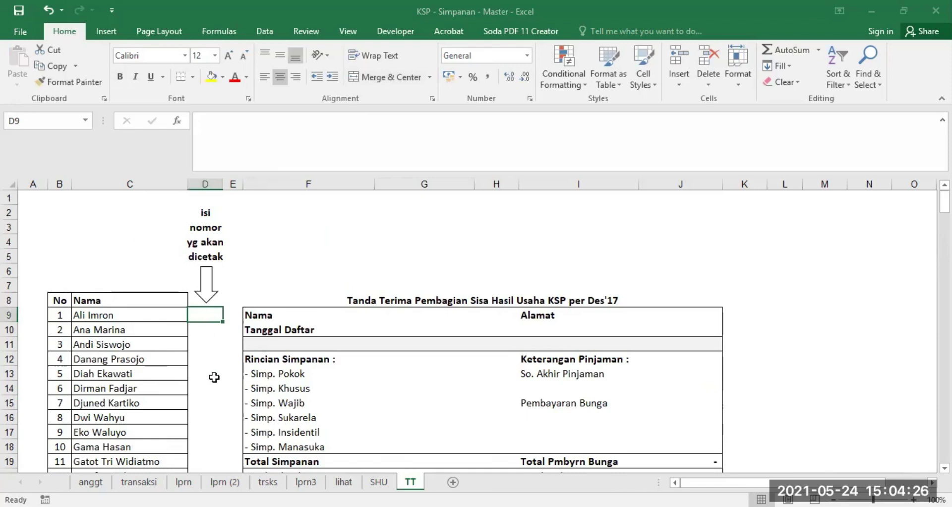
type("1")
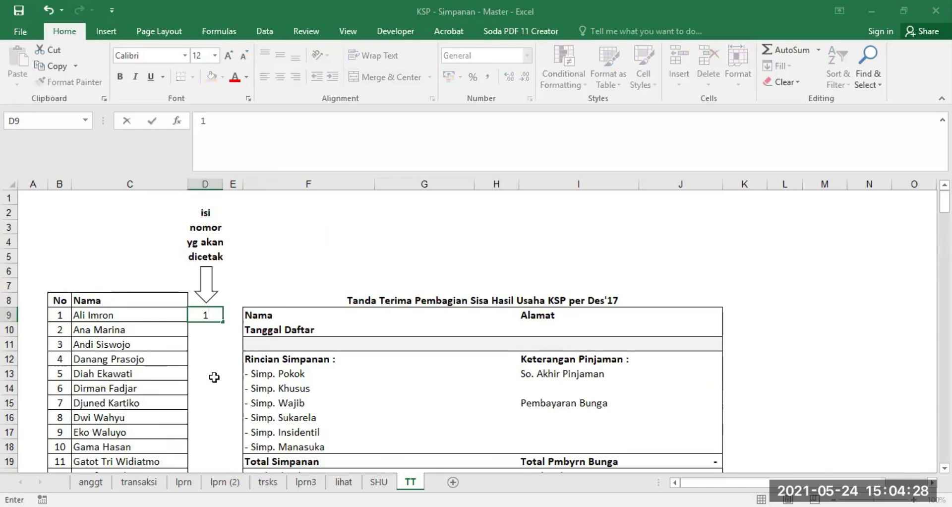
key("Return")
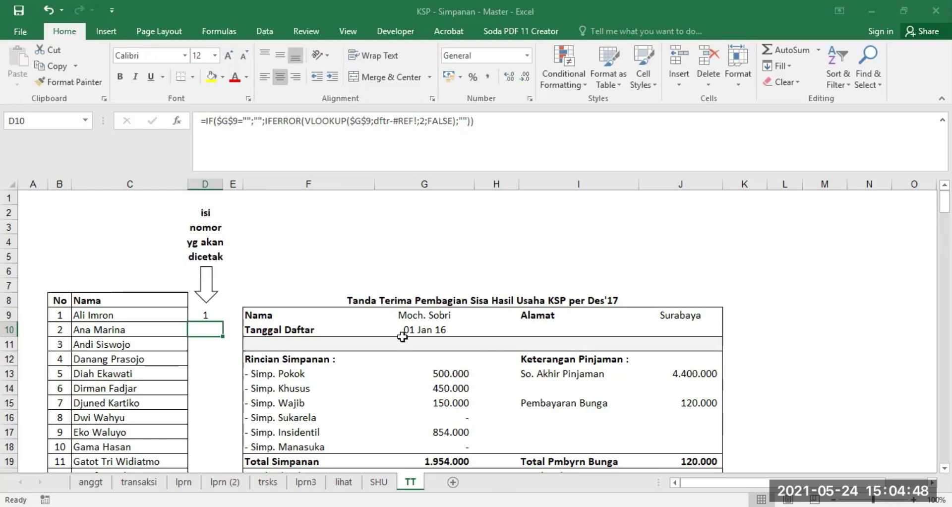
Compare the Nama lookup formula in G9 with the member numbers, Nama Anggota column and alphabetical list in column A of the anggt sheet
left_click(425, 315)
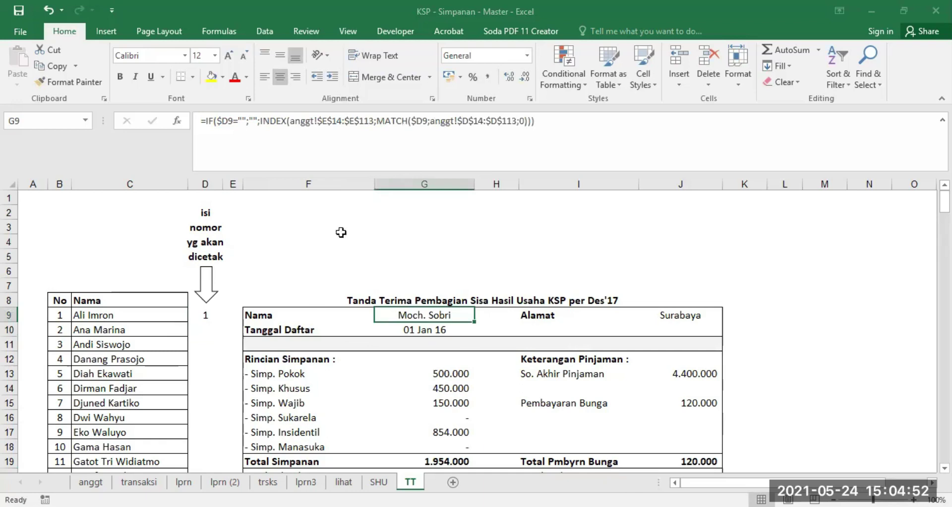
left_click(91, 482)
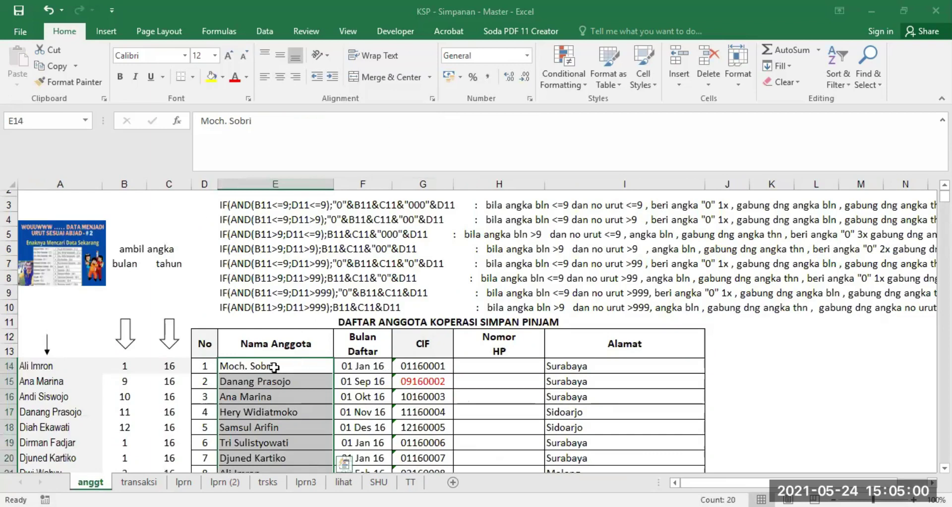
left_click(410, 481)
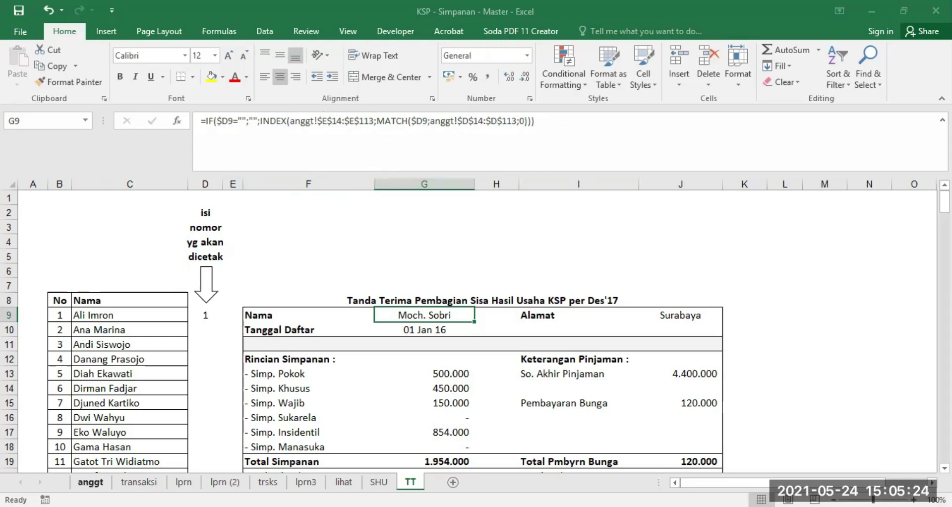
left_click(90, 482)
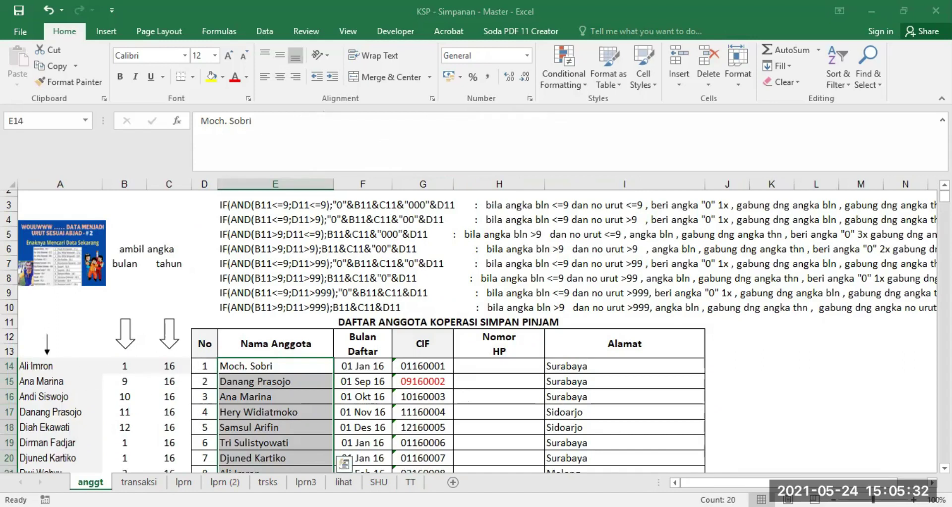
left_click(411, 482)
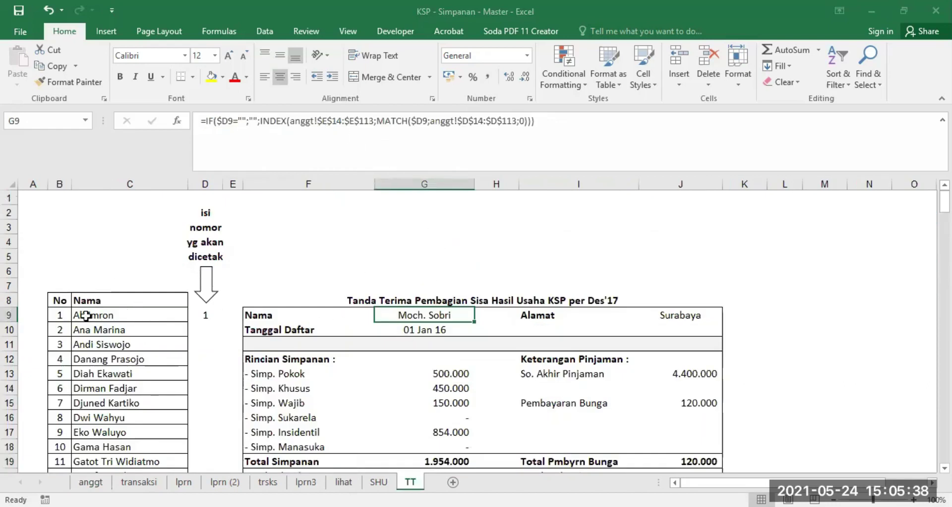
Change the INDEX range in the G9 Nama formula to anggt!$A$14:$A$113 so it uses the alphabetical list
left_click(325, 119)
key("Delete")
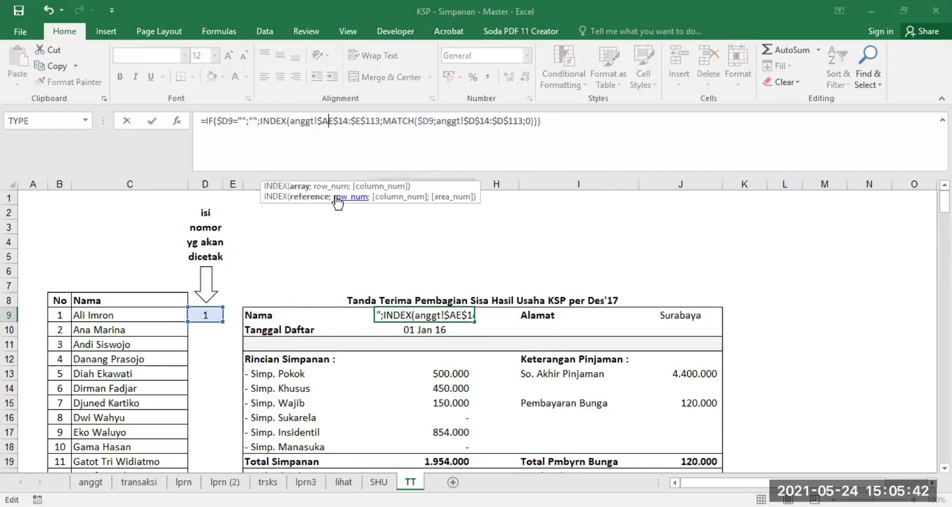
type("A$14")
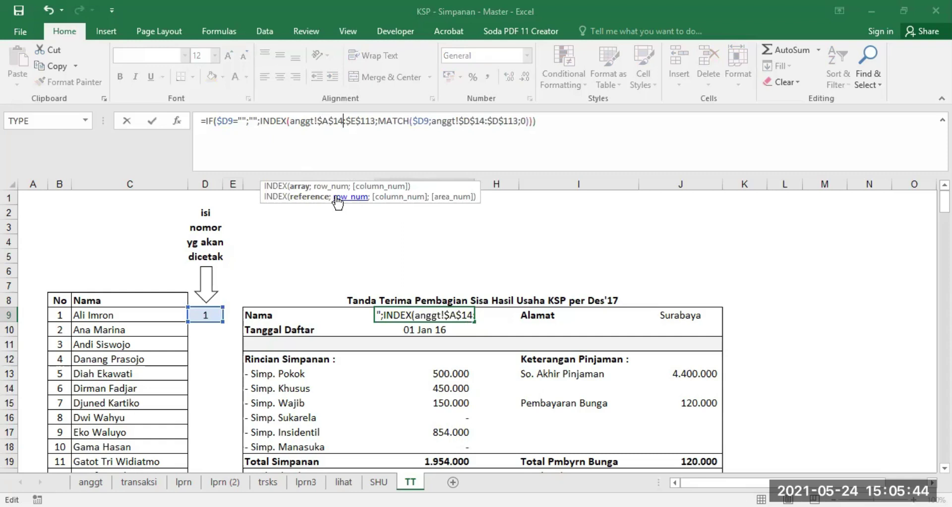
type(":")
key("Delete")
type("A")
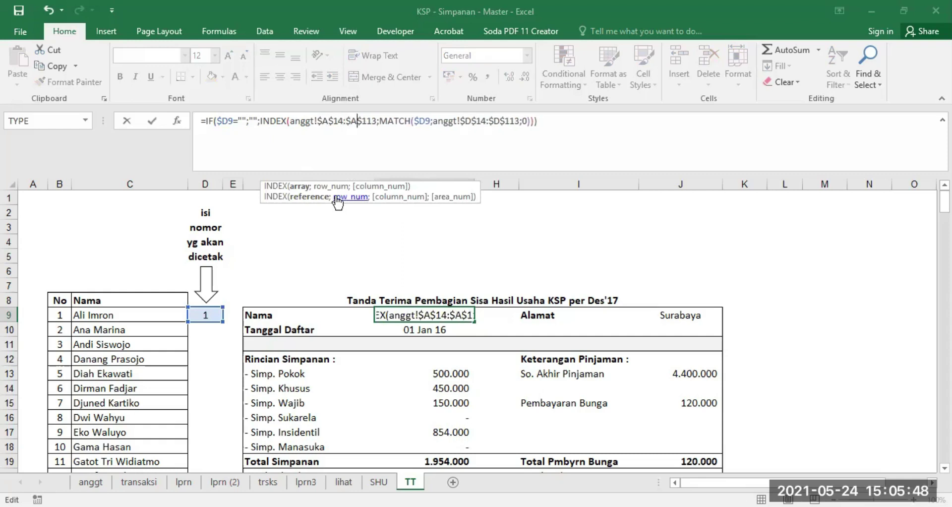
key("Return")
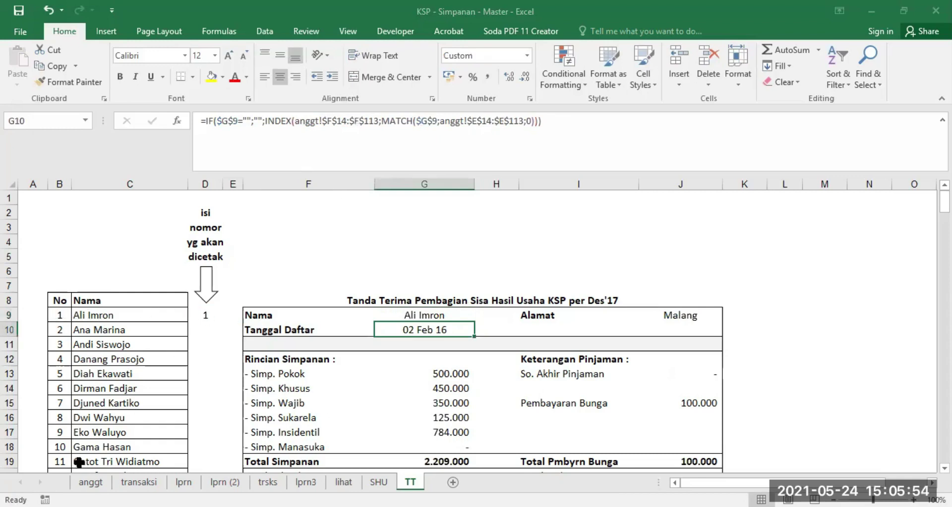
Check the Tanggal Daftar formula in G10 against the anggt member list, and view the second receipt starting at row 35 of TT
left_click(90, 482)
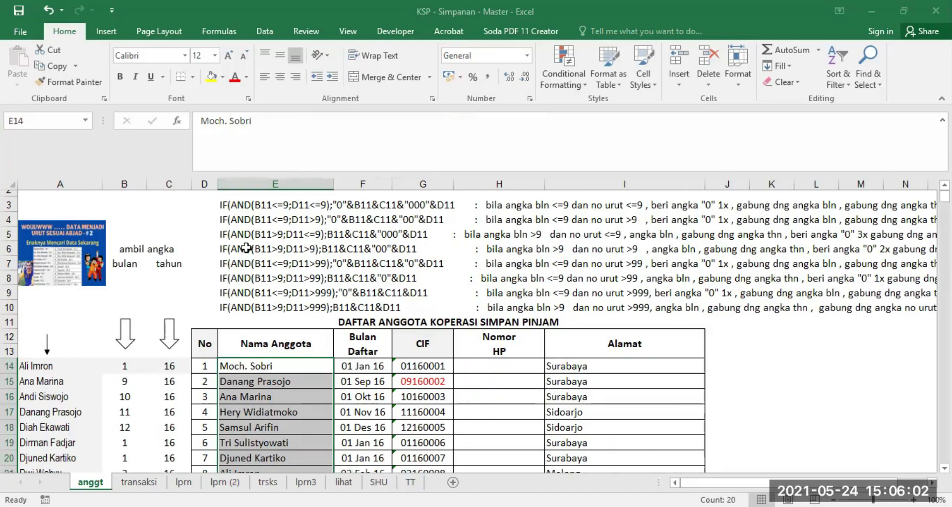
left_click(410, 481)
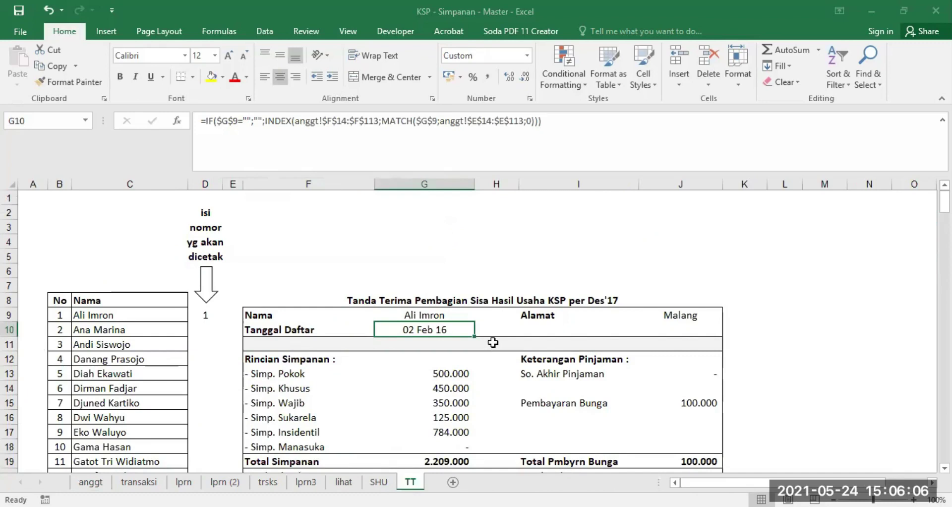
scroll(493, 342, "down", 9)
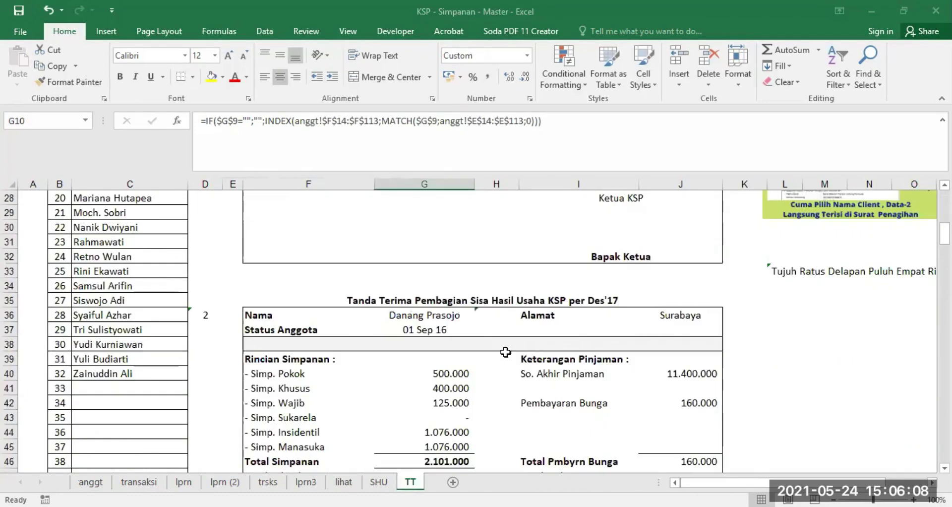
Change the INDEX range in the second receipt's G36 Nama formula to anggt!$A$14:$A$113
left_click(417, 312)
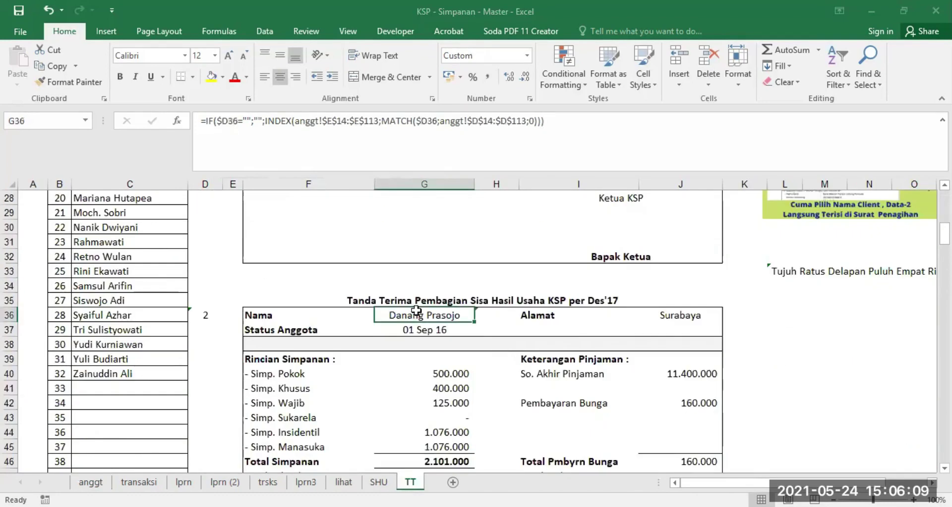
left_click(331, 121)
type("A")
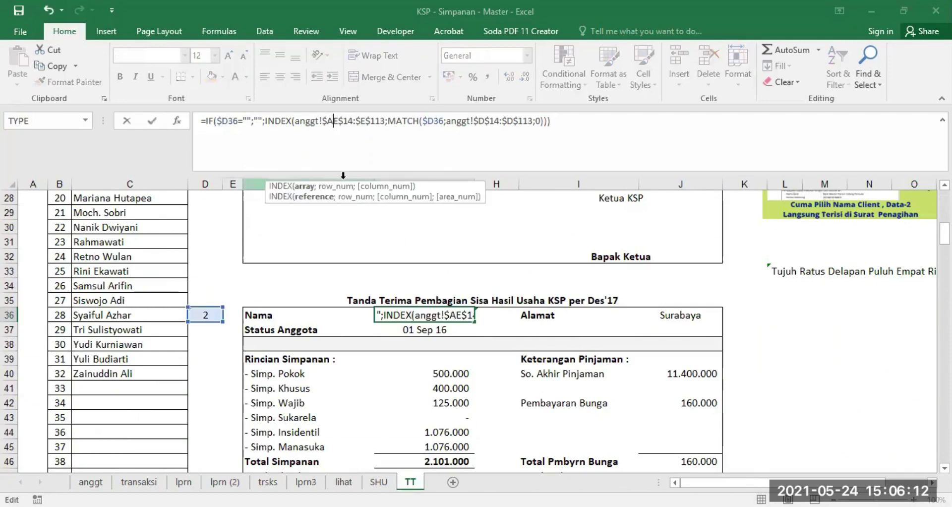
key("Delete")
key("Right")
key("Right")
key("Right")
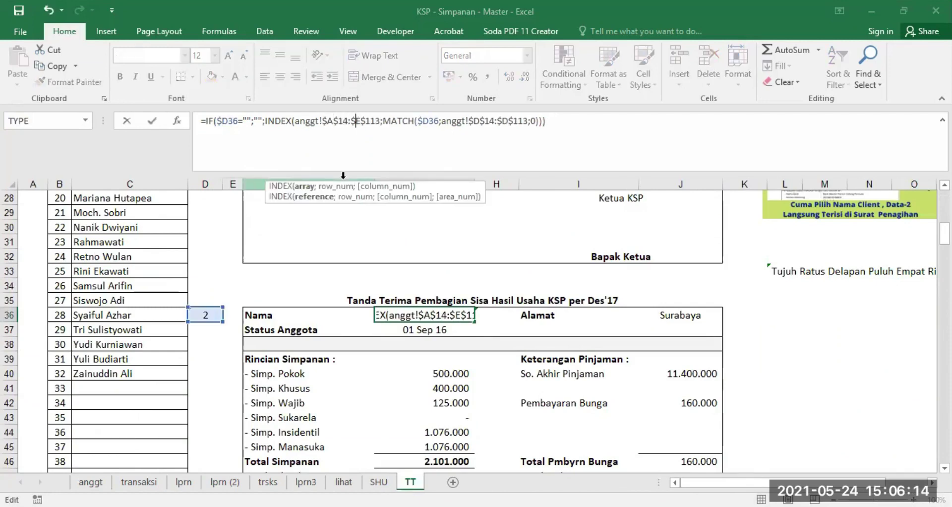
type("A")
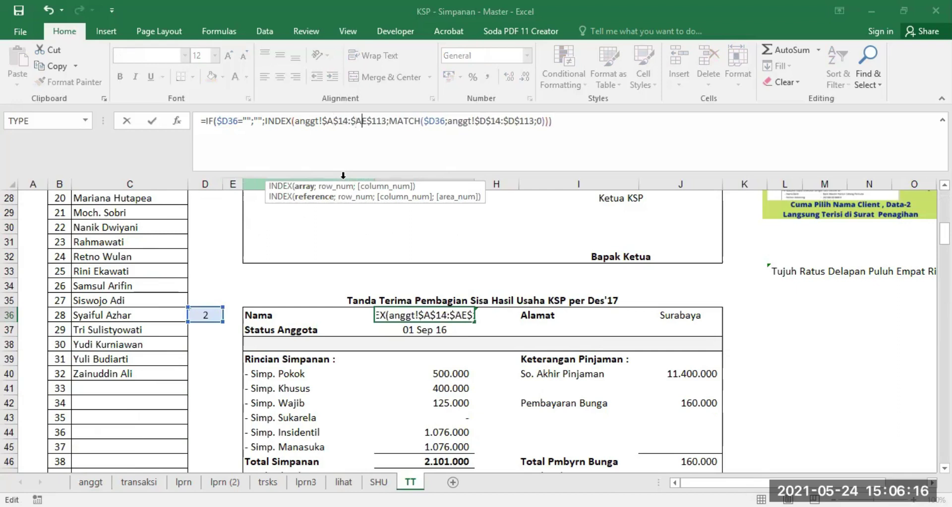
key("Delete")
key("Return")
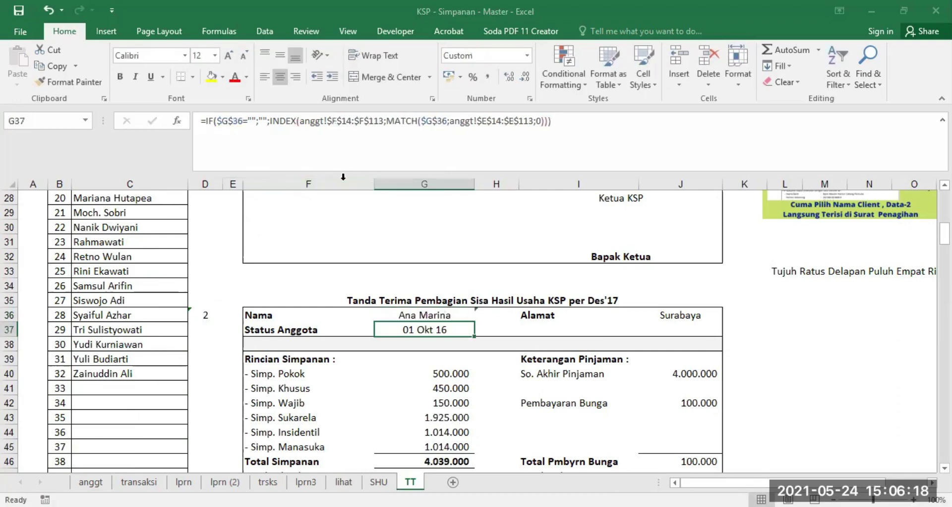
Compare the first receipt's member number in D9 with the second receipt's number formula in D36
scroll(483, 303, "up", 6)
scroll(337, 307, "up", 3)
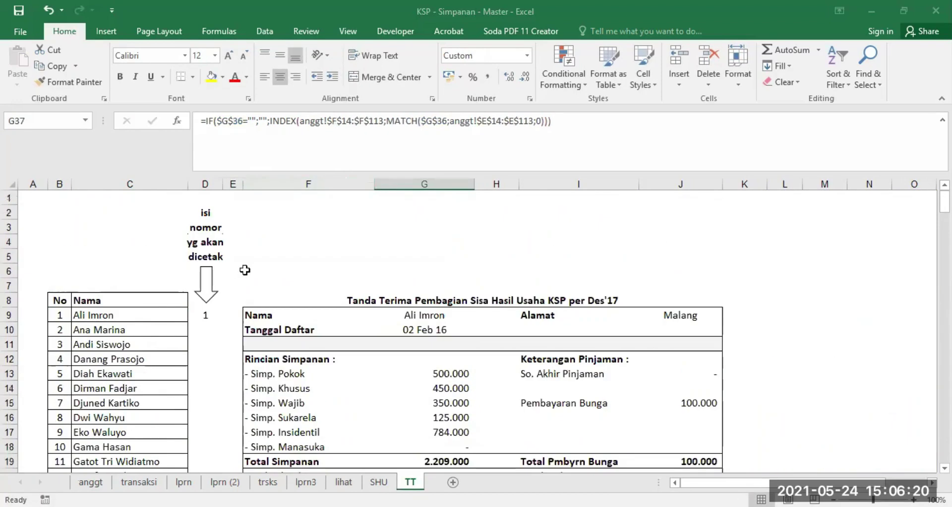
left_click(203, 312)
scroll(214, 405, "down", 7)
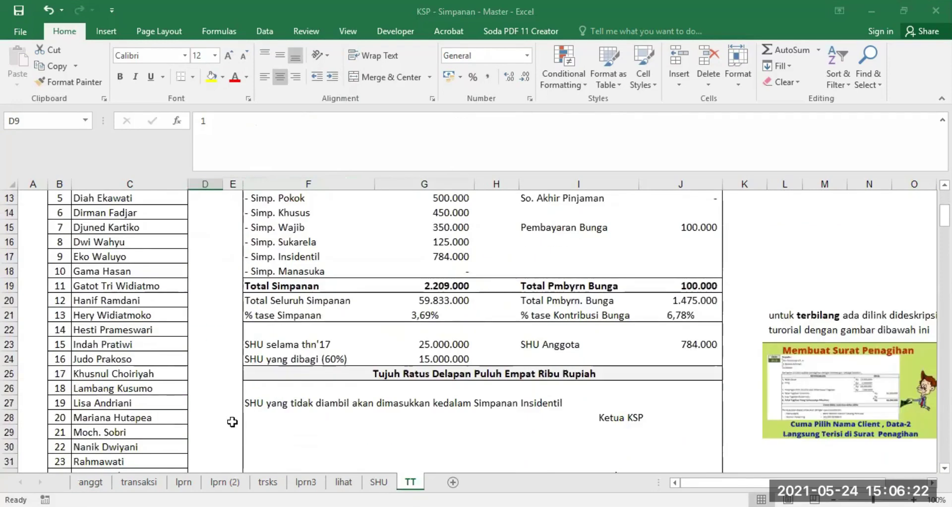
left_click(214, 405)
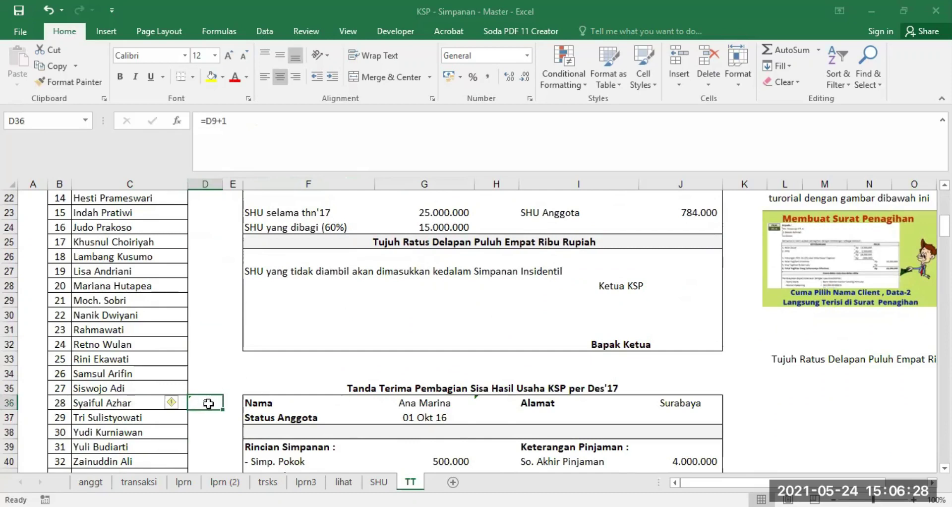
Compare the Nama lookup formulas in G9 and G36, and review the layout of both receipts
scroll(457, 355, "up", 5)
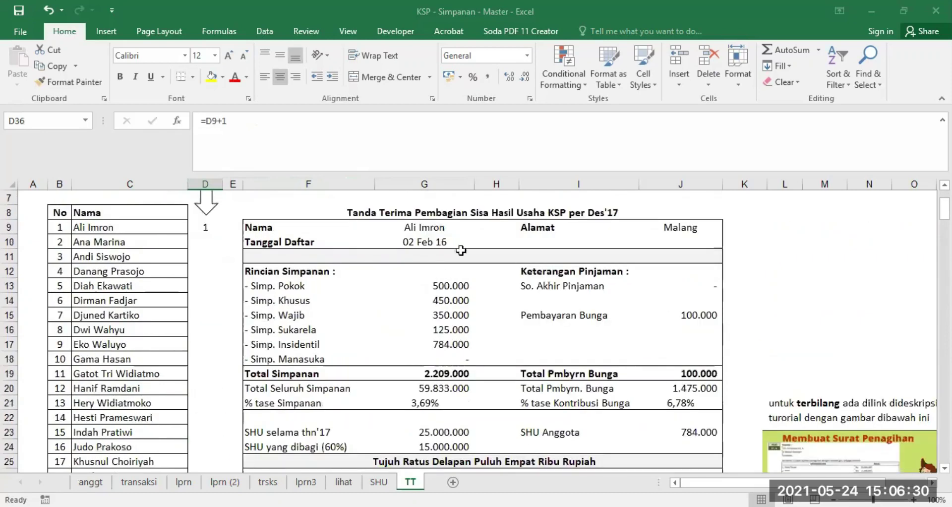
left_click(409, 227)
scroll(428, 362, "down", 6)
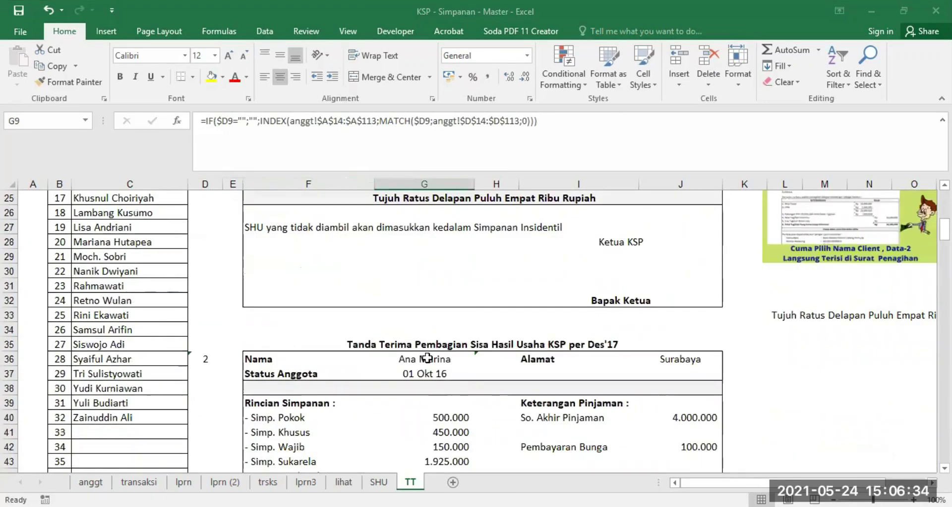
left_click(428, 362)
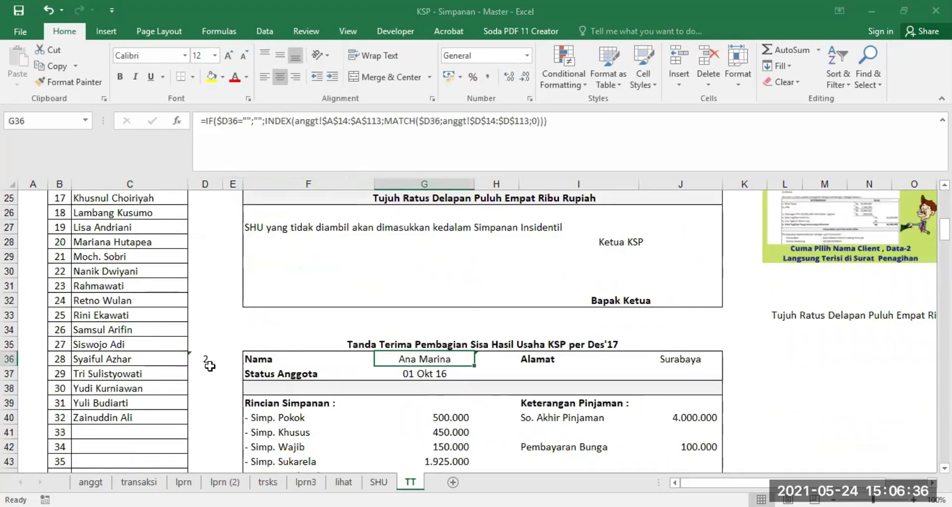
scroll(445, 295, "up", 5)
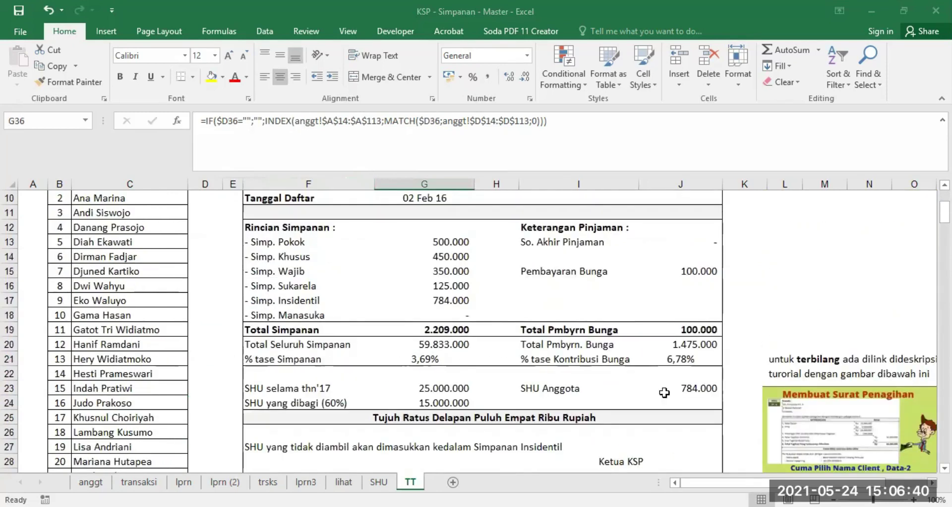
scroll(355, 289, "up", 2)
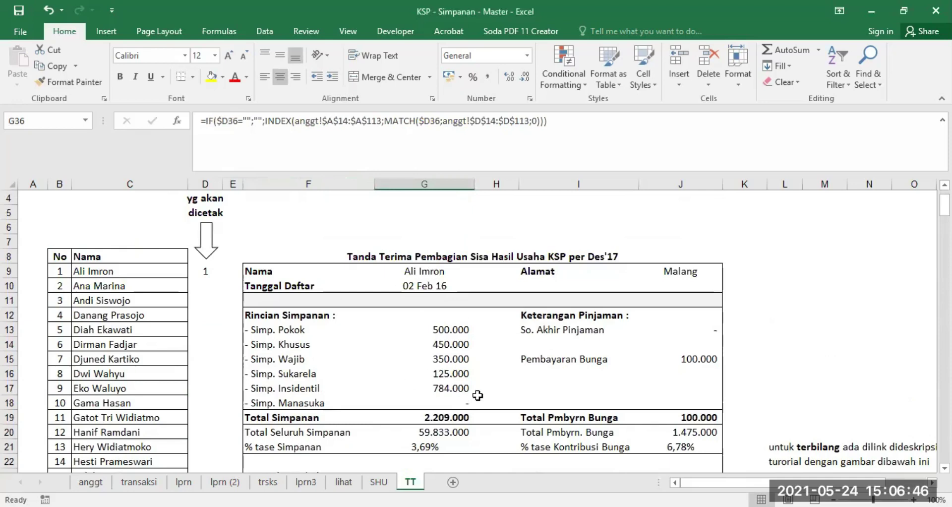
scroll(478, 396, "down", 4)
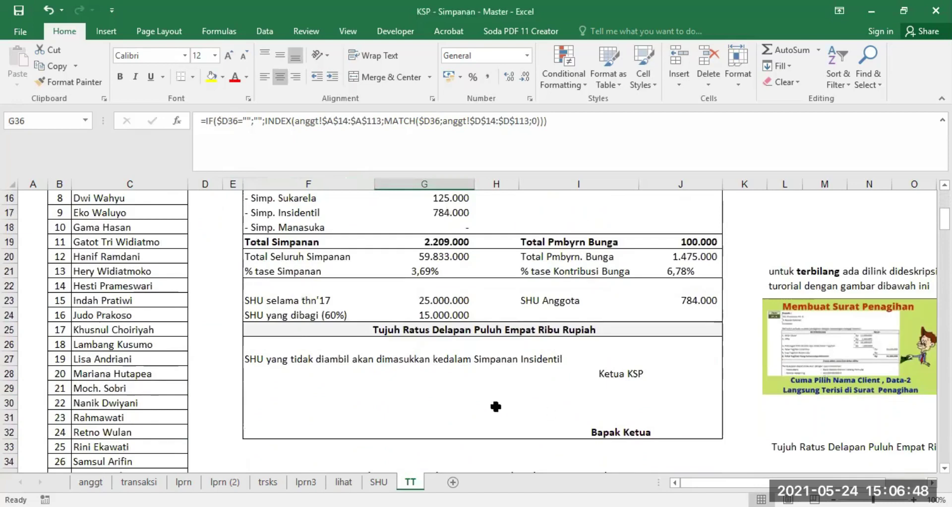
scroll(496, 407, "down", 2)
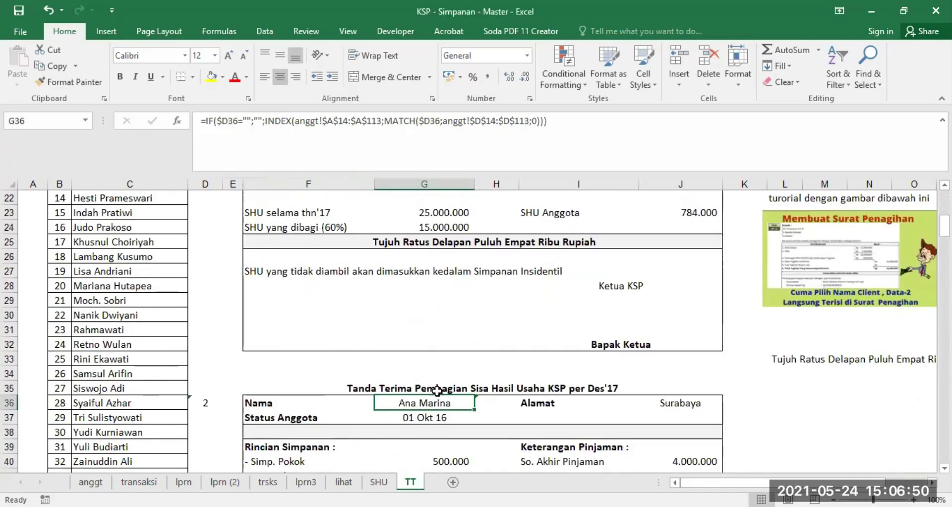
scroll(569, 373, "up", 4)
scroll(569, 373, "up", 1)
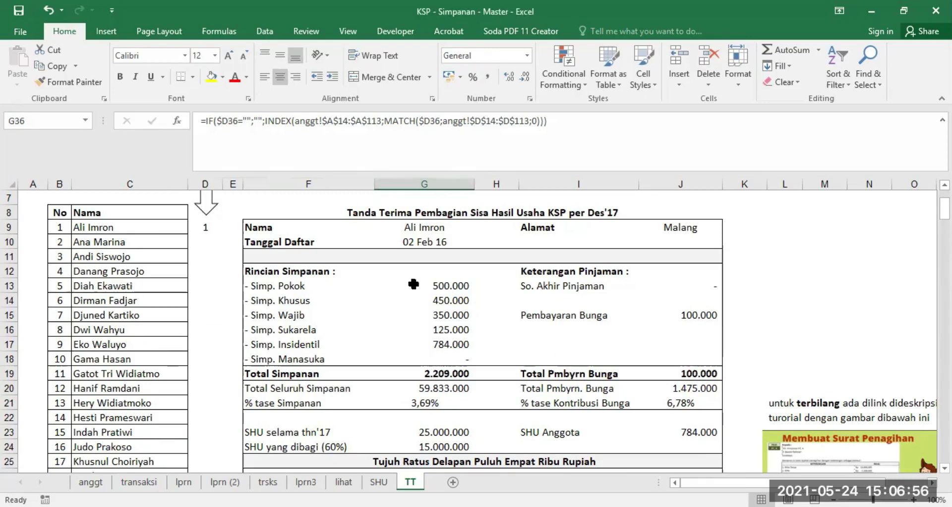
Compare the name references in the first receipt's G9 and G10 formulas with those in G37, G40 and J40 of the second receipt
left_click(427, 228)
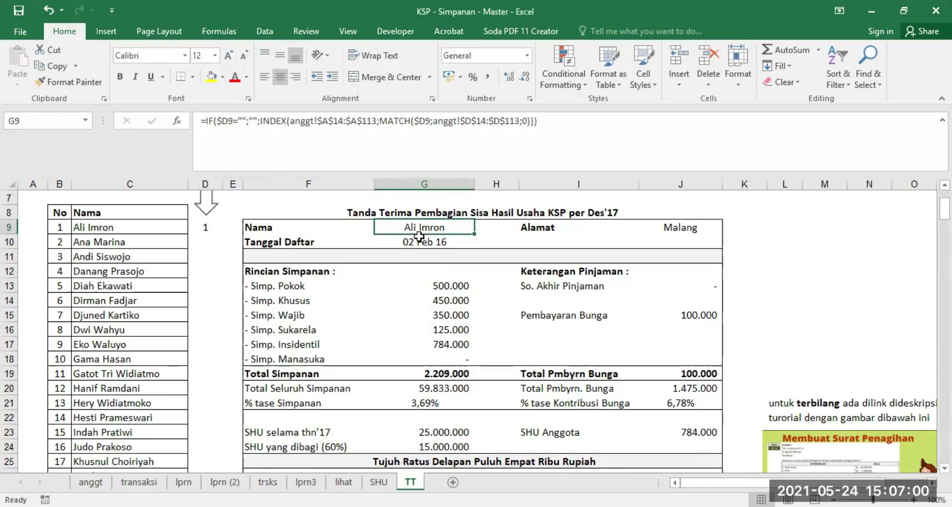
left_click(418, 243)
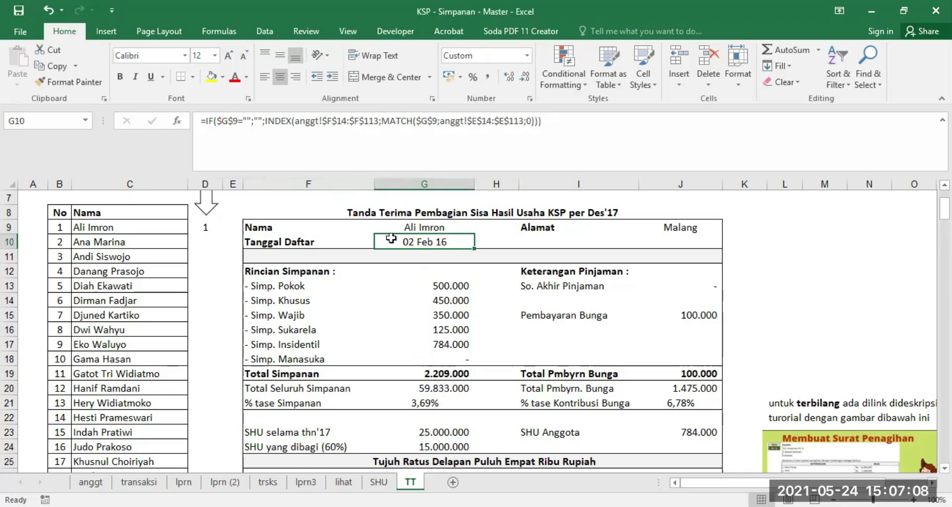
left_click(415, 223)
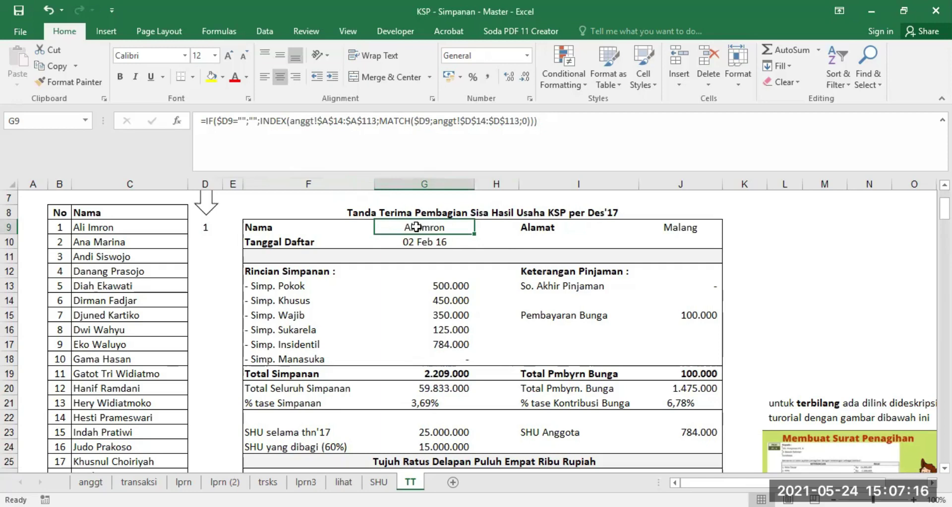
scroll(452, 279, "down", 5)
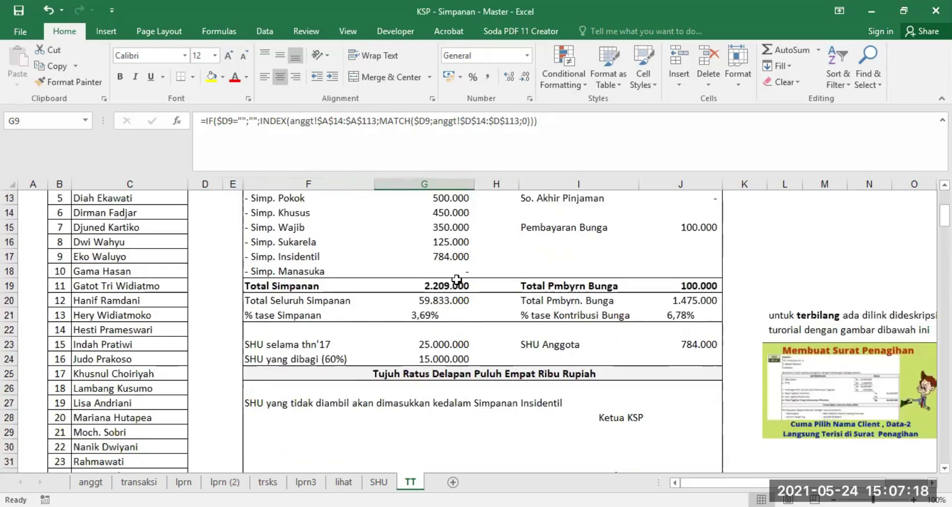
scroll(465, 276, "down", 3)
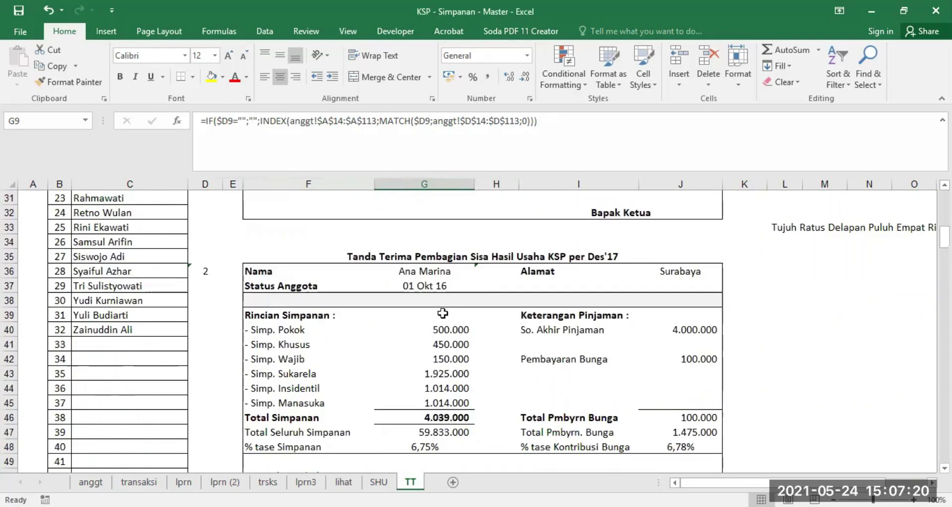
left_click(402, 284)
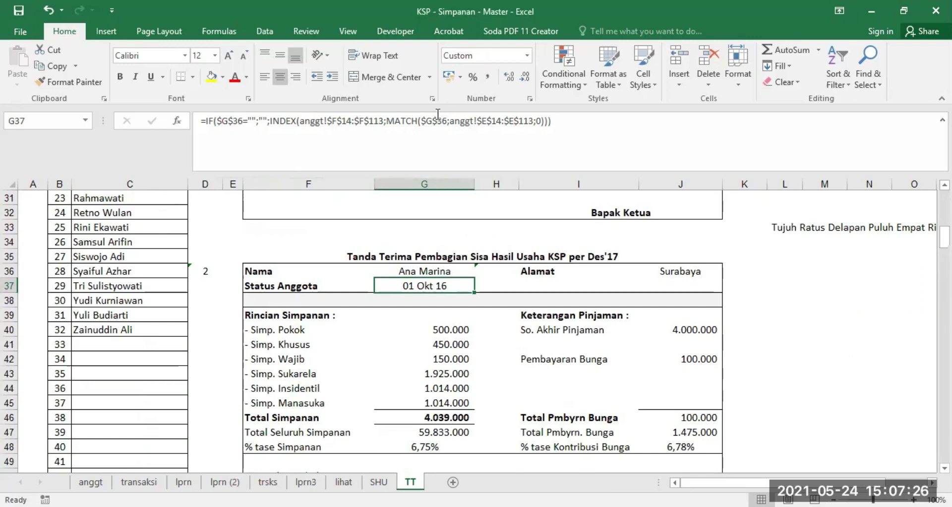
left_click(447, 331)
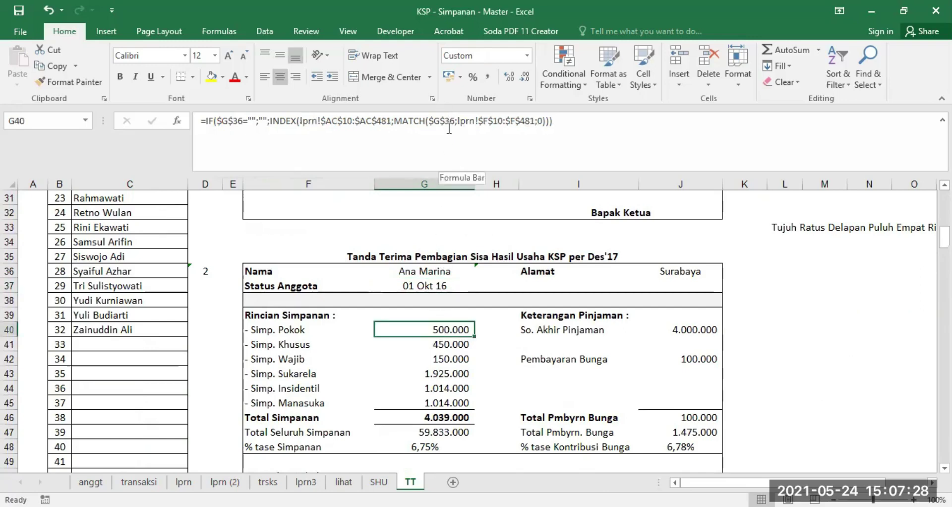
left_click(694, 330)
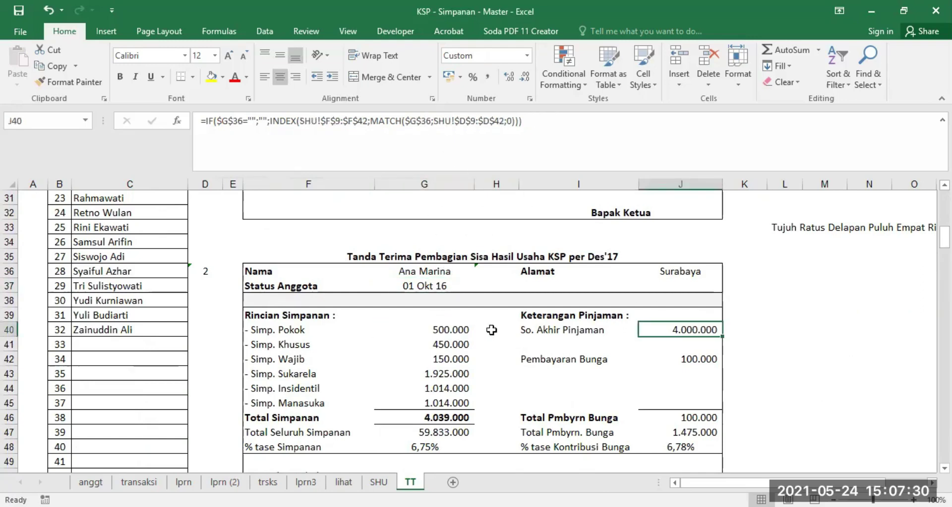
Examine the first receipt's Simp. Pokok formula in G13 and So. Akhir Pinjaman formula in J13
scroll(491, 330, "up", 8)
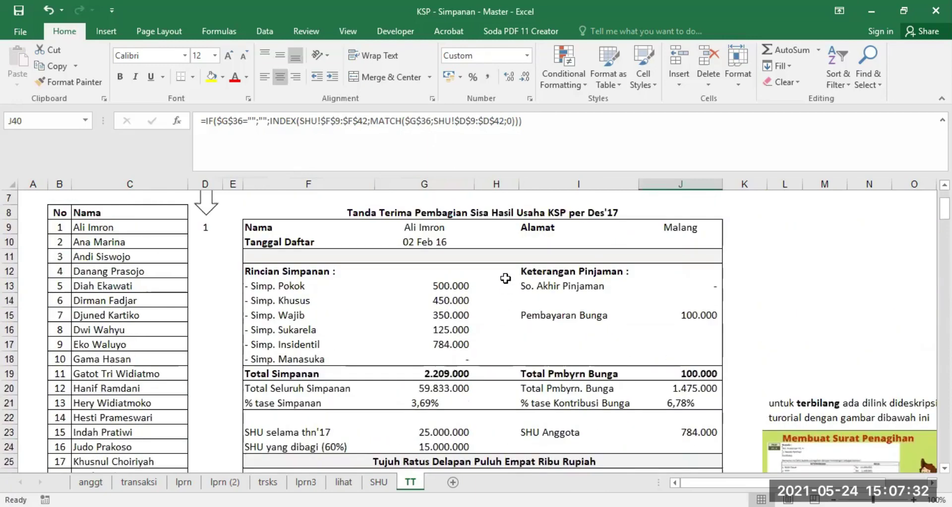
left_click(449, 286)
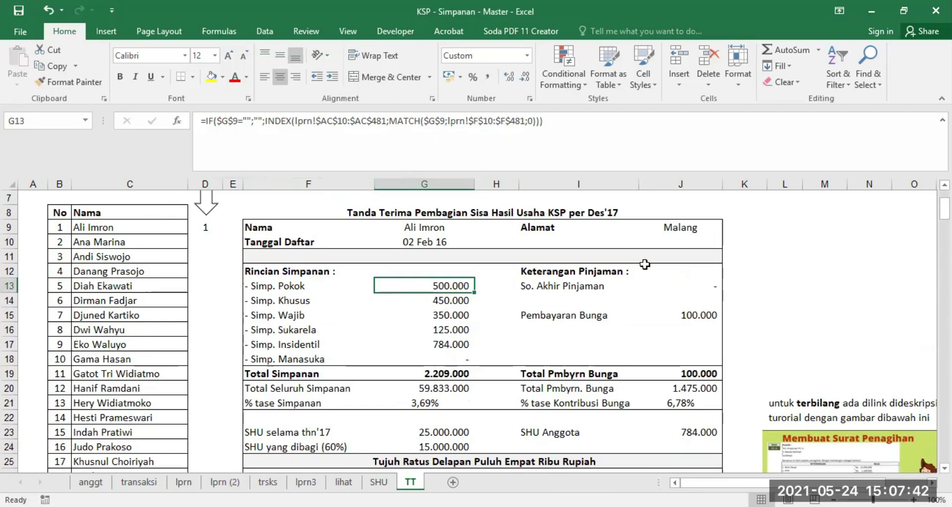
left_click(697, 283)
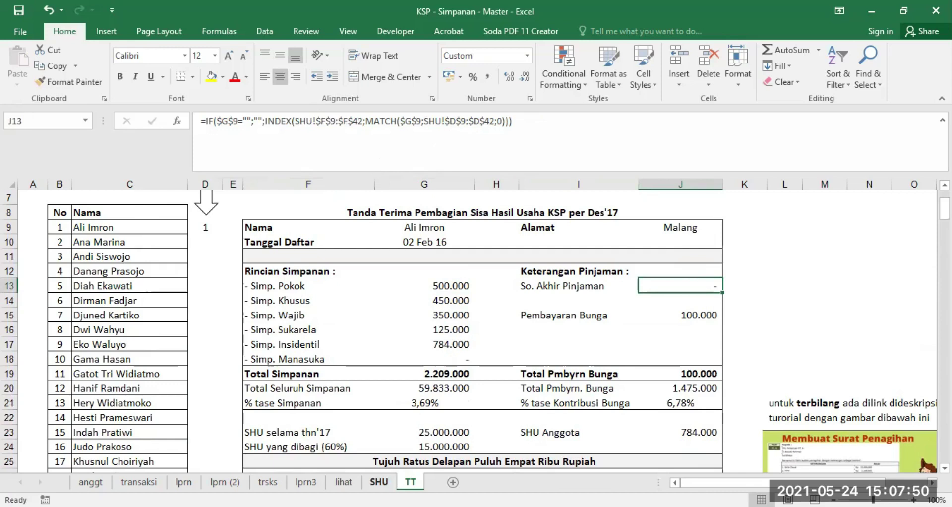
left_click(447, 282)
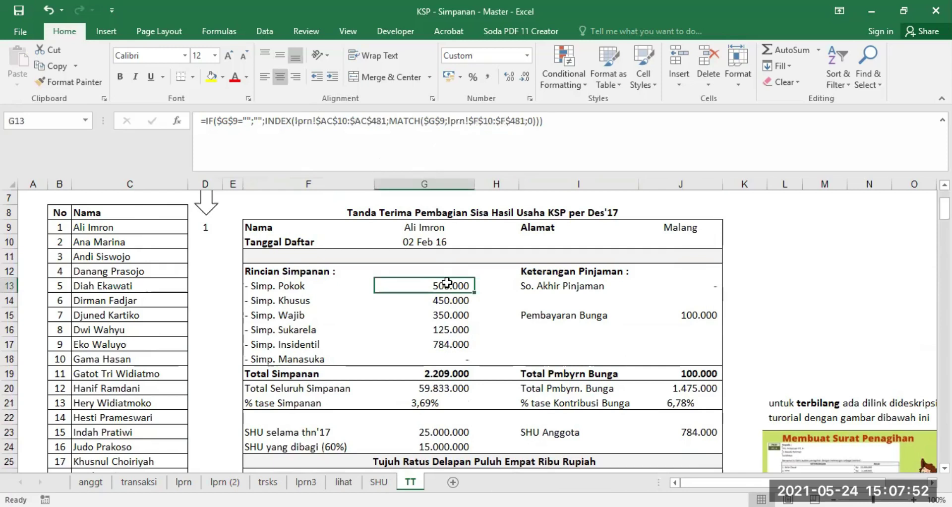
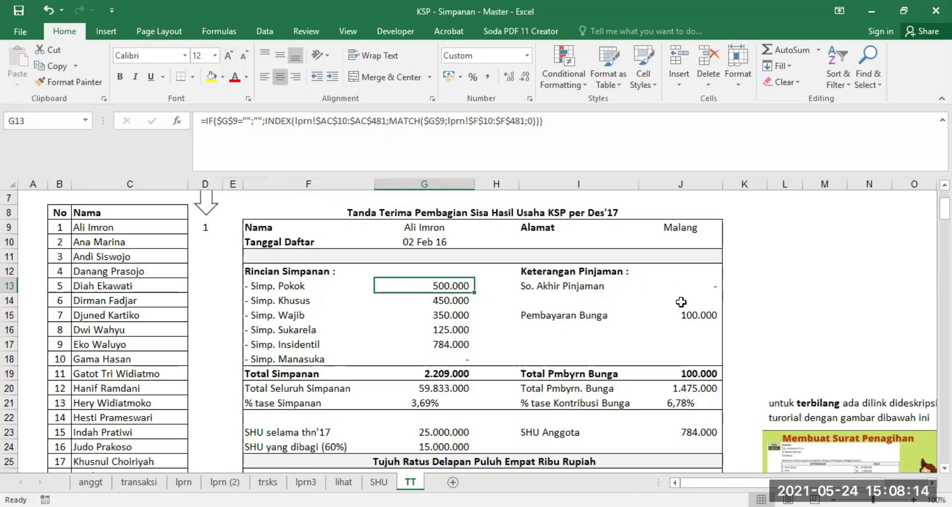
Check the Total Seluruh Simpanan, % tase Simpanan and SHU Anggota formulas in G20, G21 and J23, comparing SHU Anggota with the SHU sheet's Diterima column
scroll(766, 320, "down", 1)
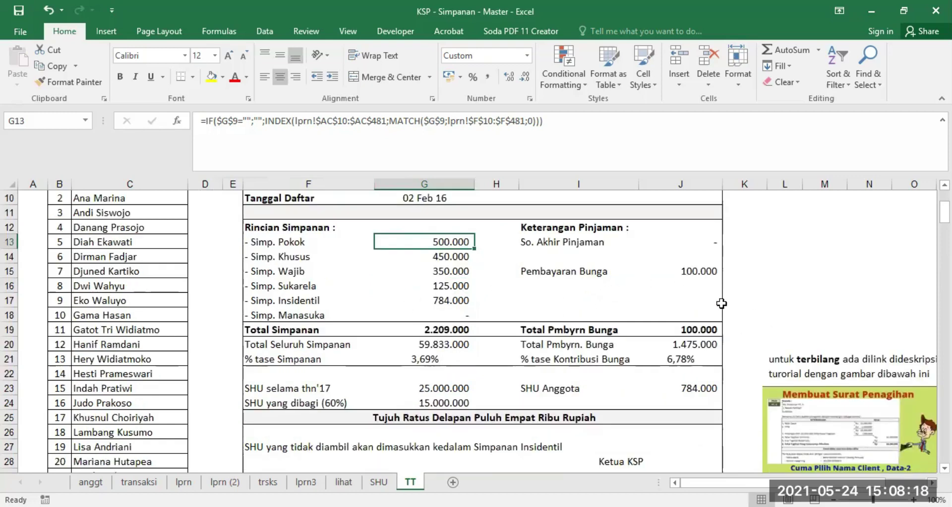
left_click(438, 345)
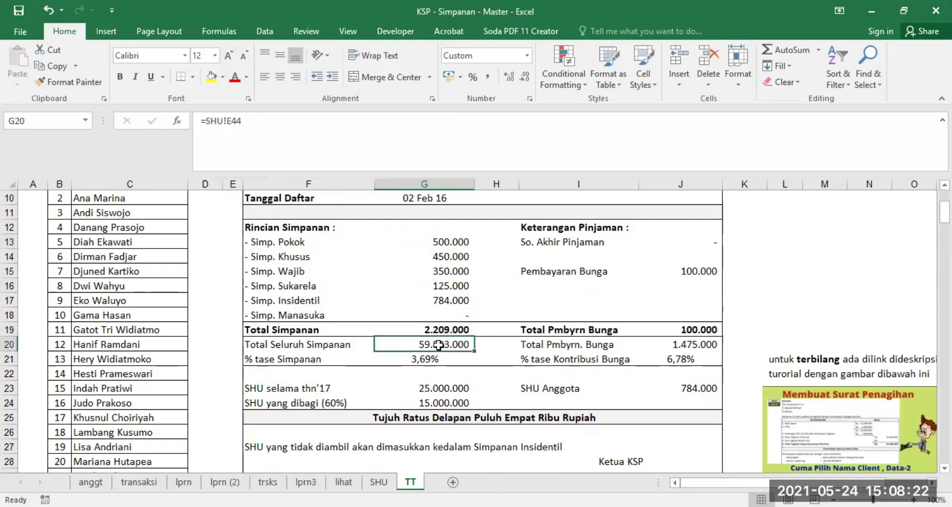
left_click(430, 358)
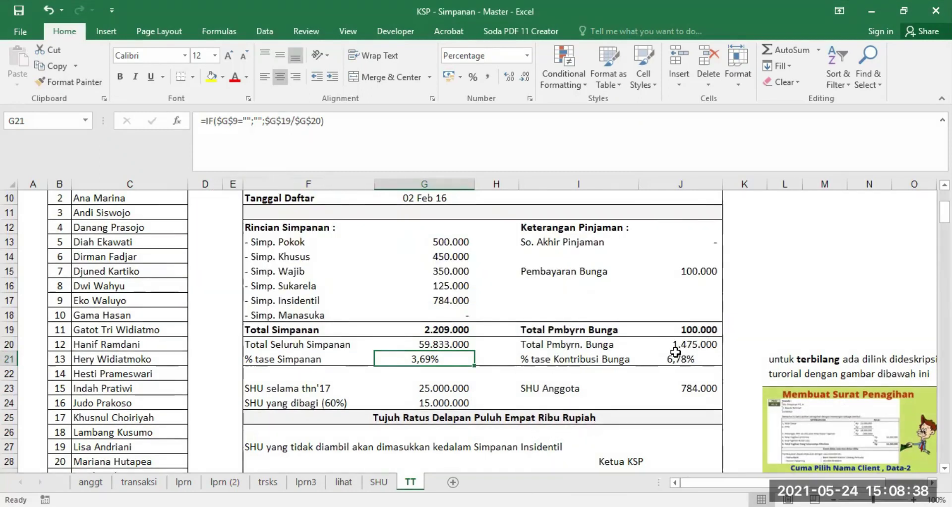
left_click(696, 388)
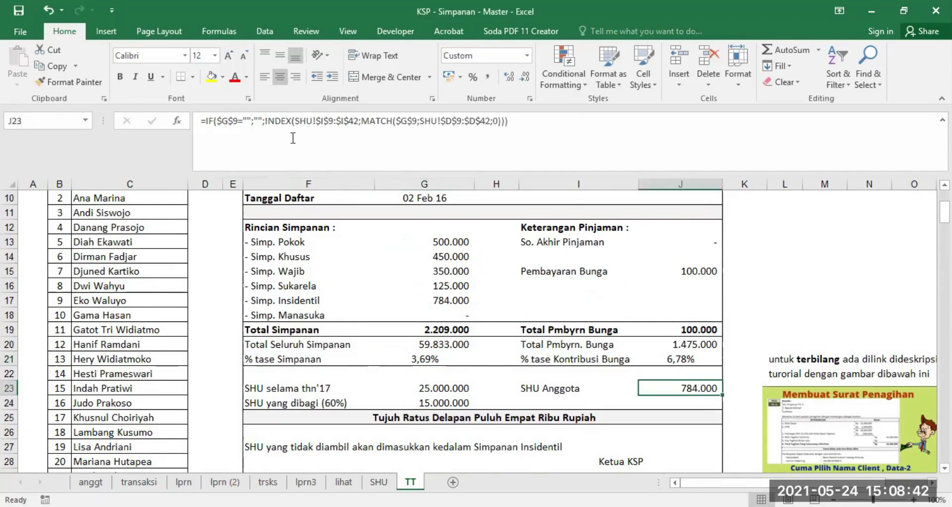
left_click(379, 482)
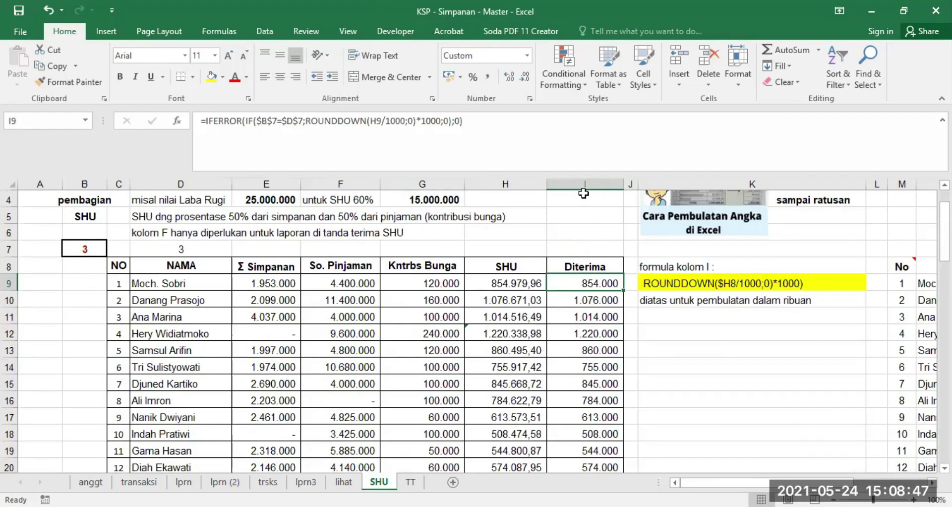
left_click(411, 481)
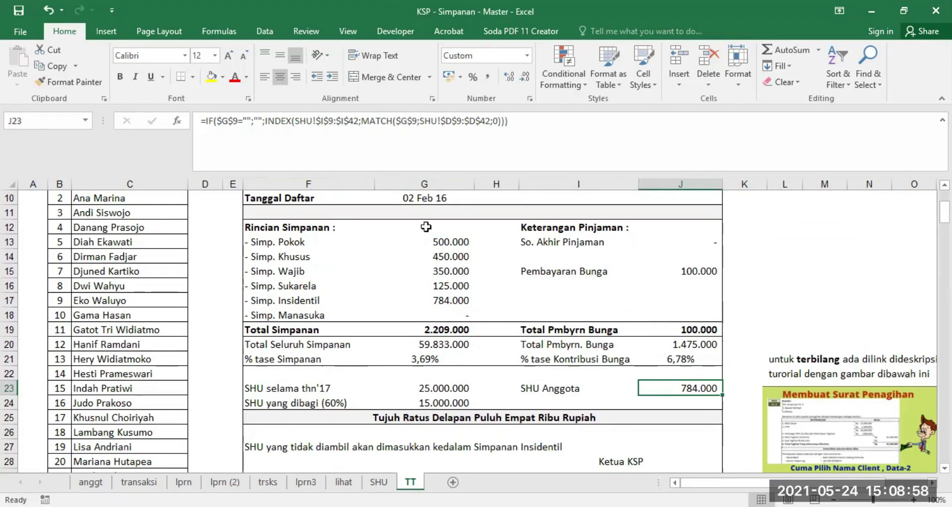
Review the first receipt and examine the amount-in-words formula in F25
scroll(426, 226, "up", 2)
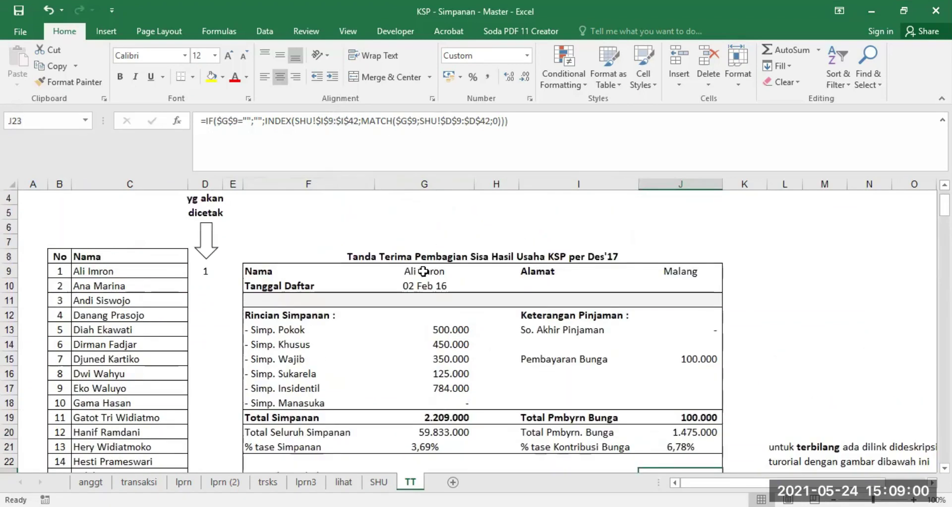
scroll(606, 317, "down", 2)
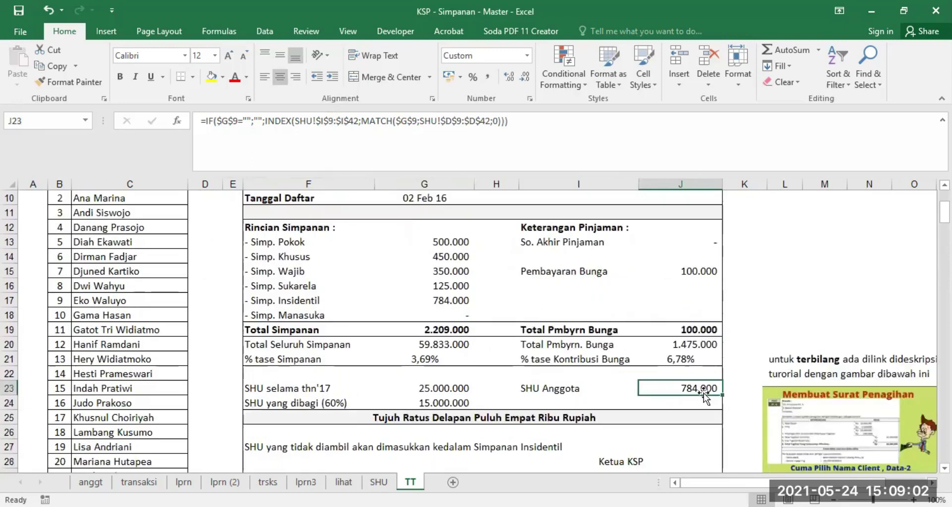
scroll(694, 392, "down", 2)
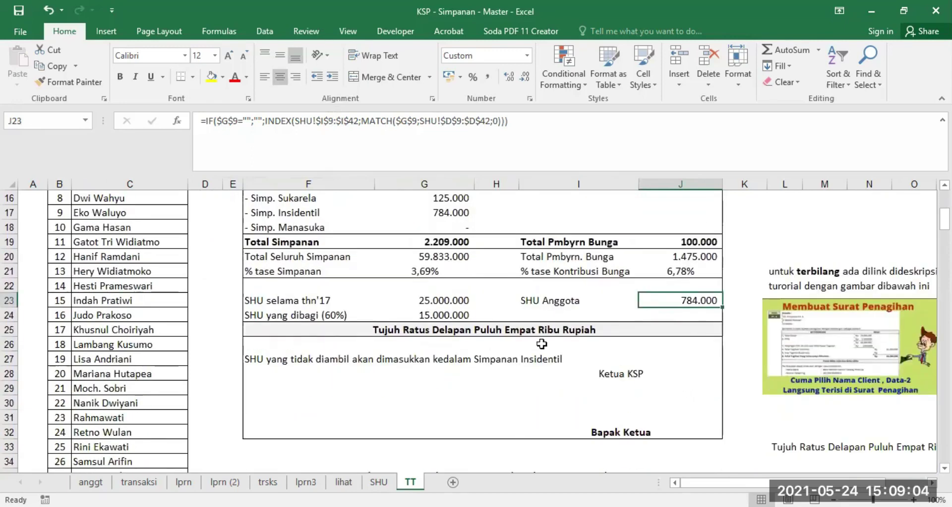
left_click(446, 328)
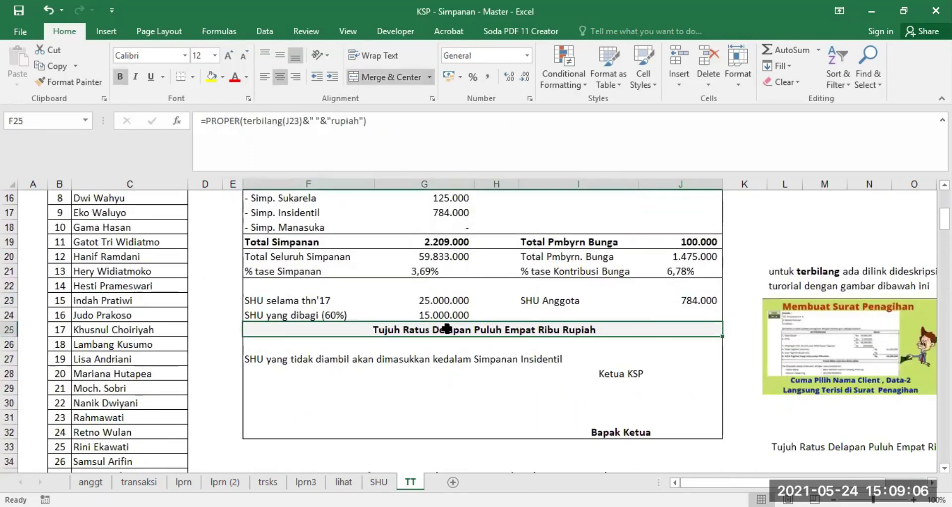
Delete the sample amount-in-words formula from cell L33 beside the first receipt
left_click_drag(704, 482, 743, 482)
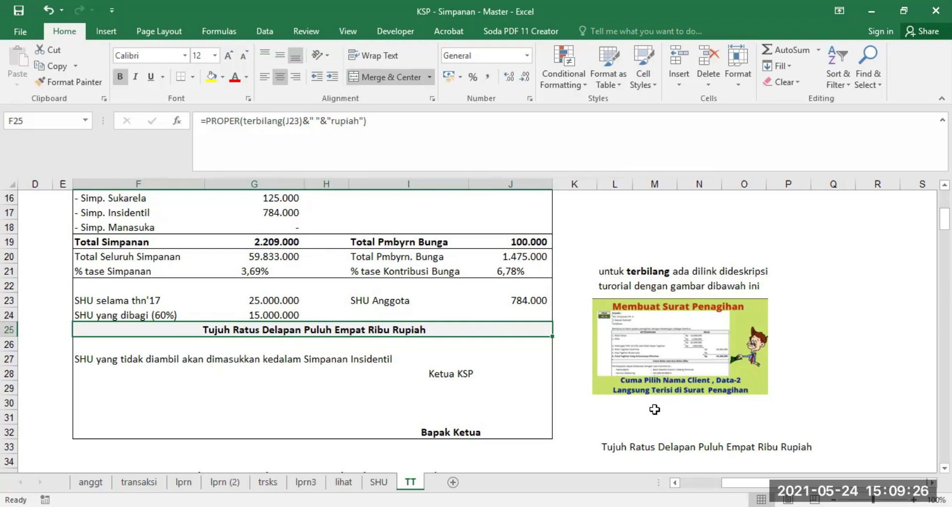
left_click(611, 446)
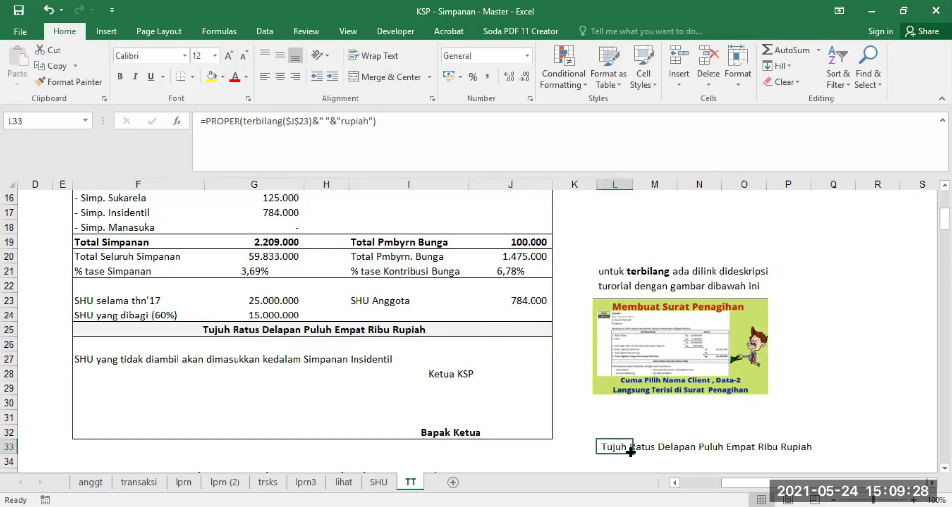
key("Delete")
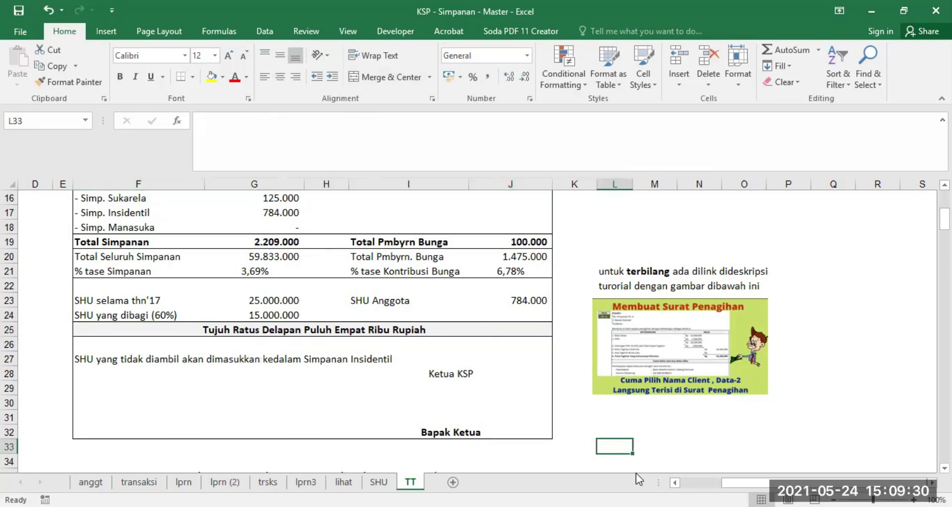
Enter the formula =terbilang(J23) in L32 to spell out the first receipt's SHU Anggota amount
left_click(520, 300)
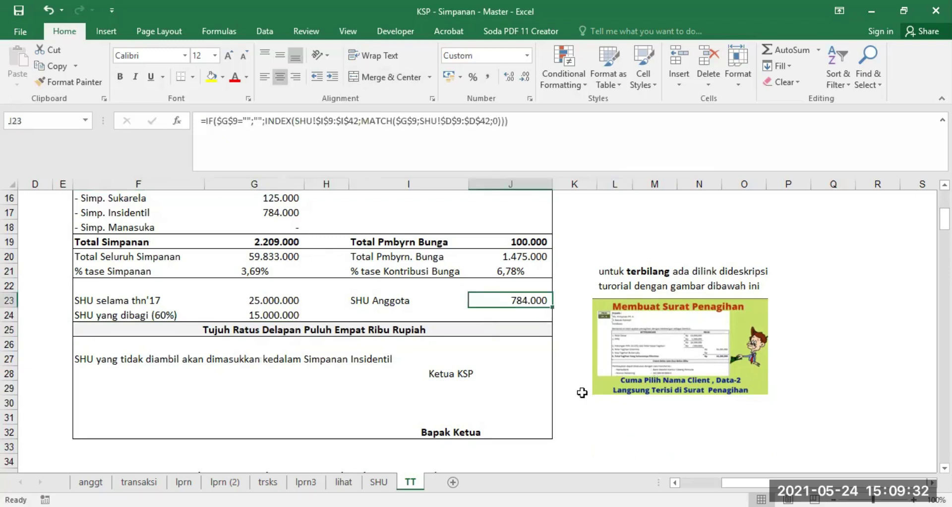
left_click(605, 433)
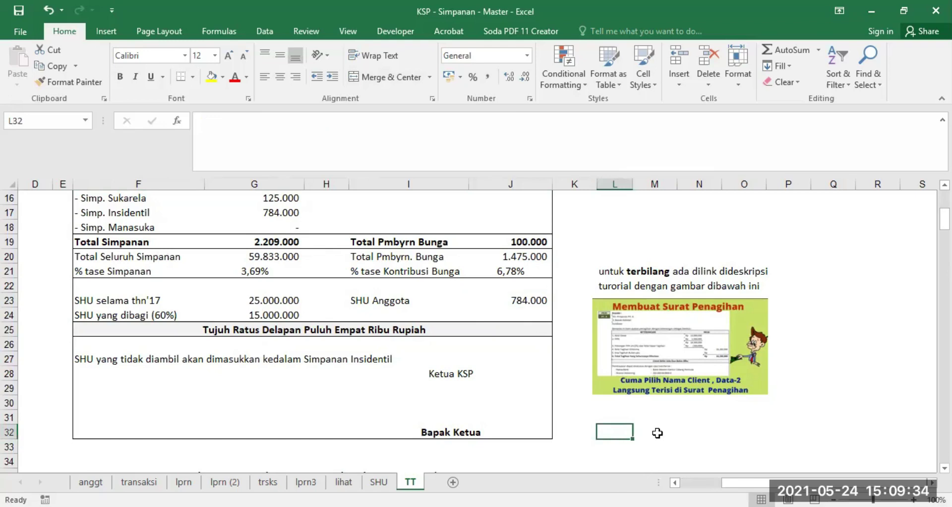
type("=")
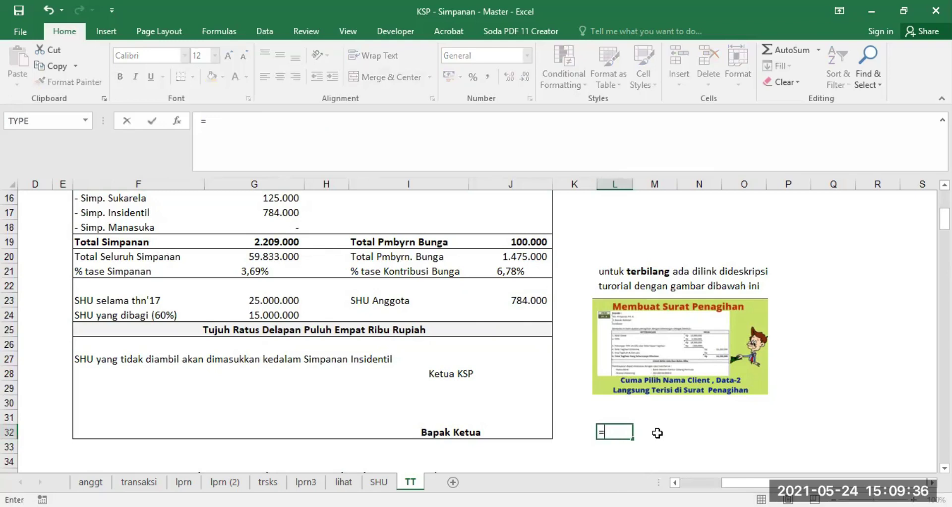
type("t")
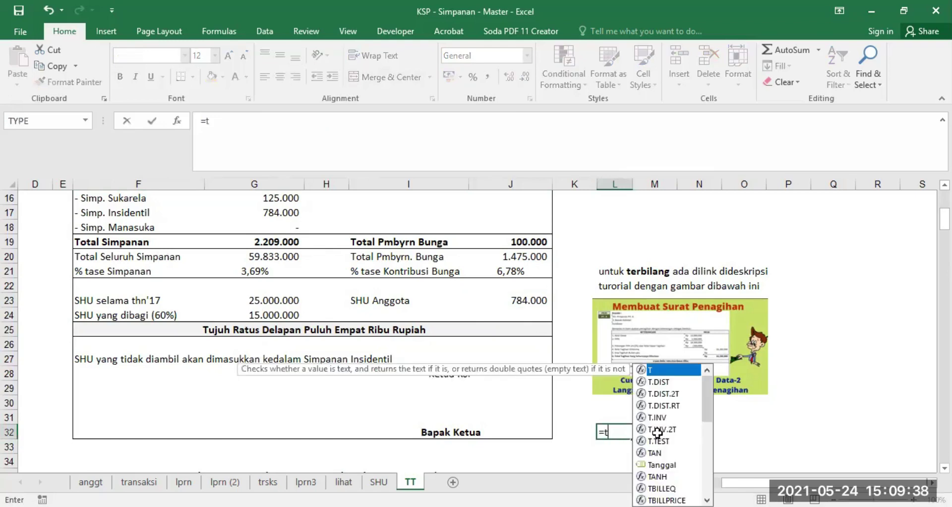
type("erbilang(")
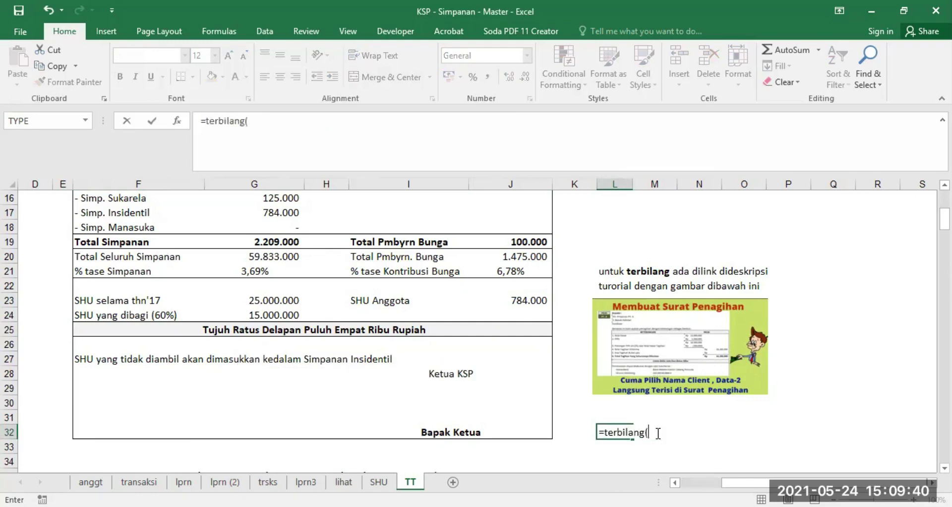
left_click(525, 301)
type(")")
key("Return")
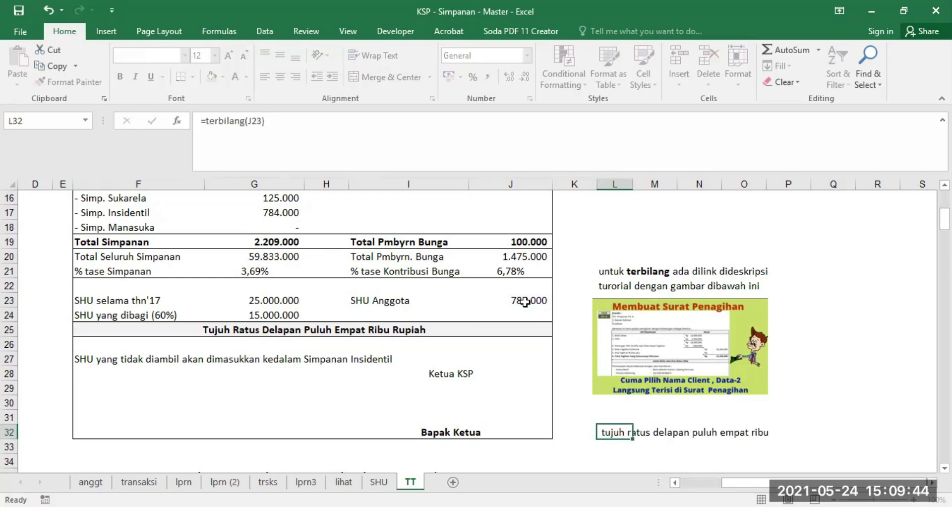
Wrap the L32 formula in PROPER so it reads =PROPER(terbilang(J23))
left_click(610, 431)
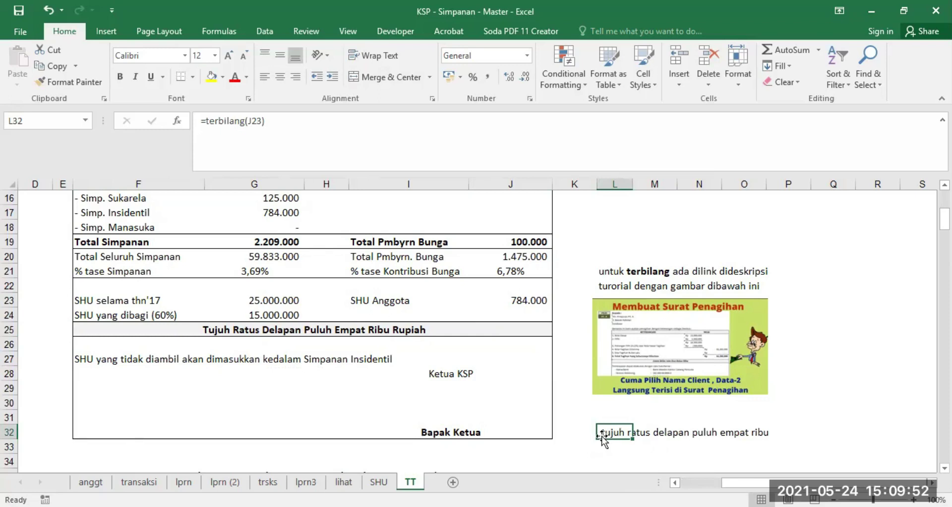
left_click(208, 121)
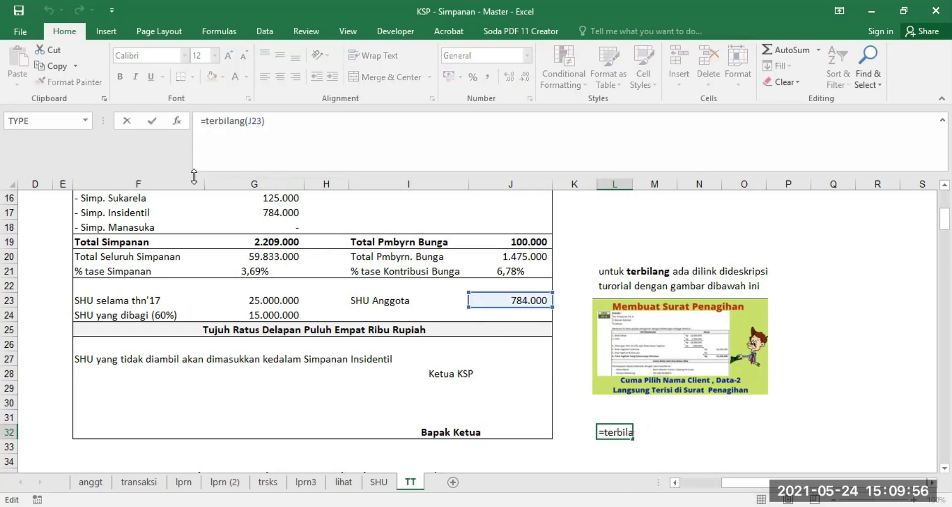
type("proper(")
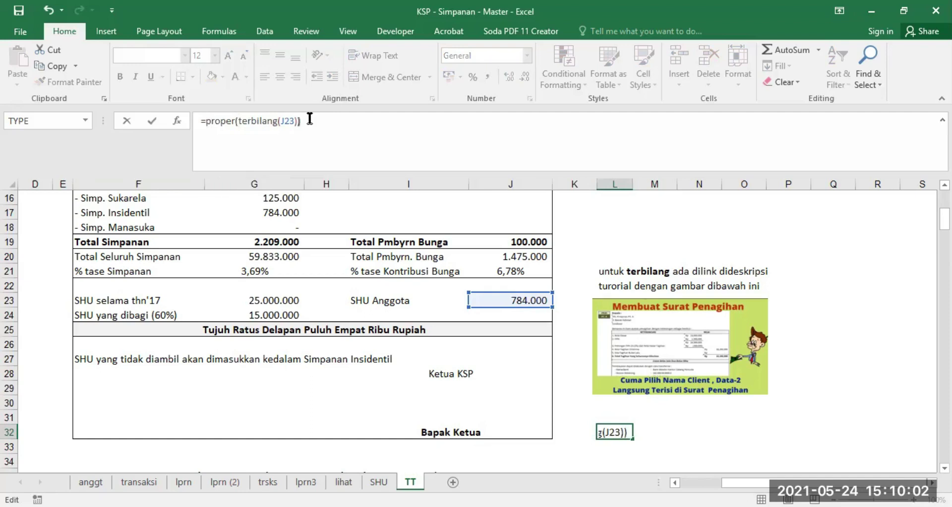
key("Return")
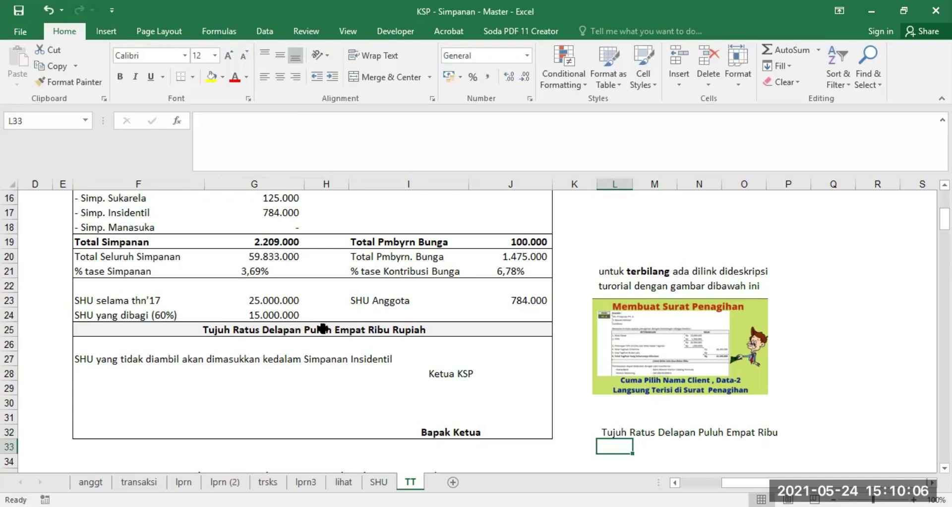
Extend the L32 formula with a space and the word rupiah, as =PROPER(terbilang(J23)&" "&"rupiah")
left_click(608, 430)
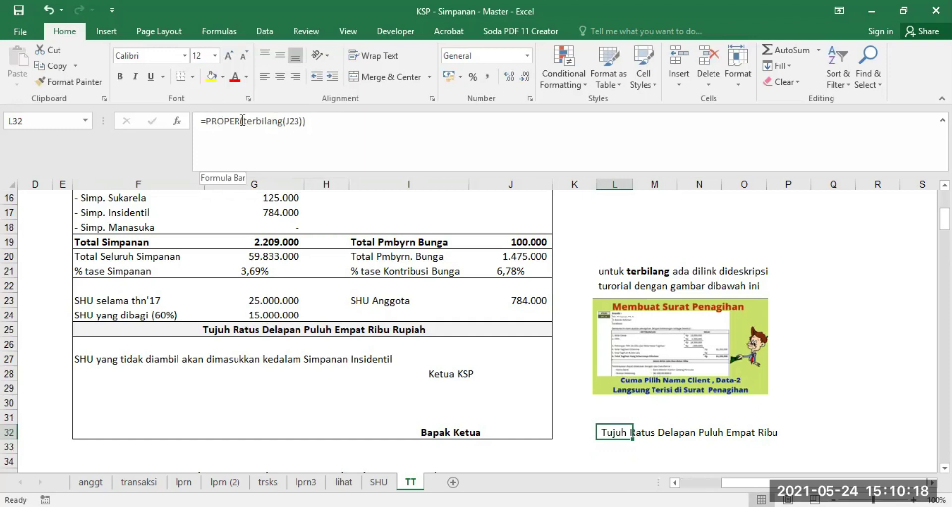
left_click(358, 149)
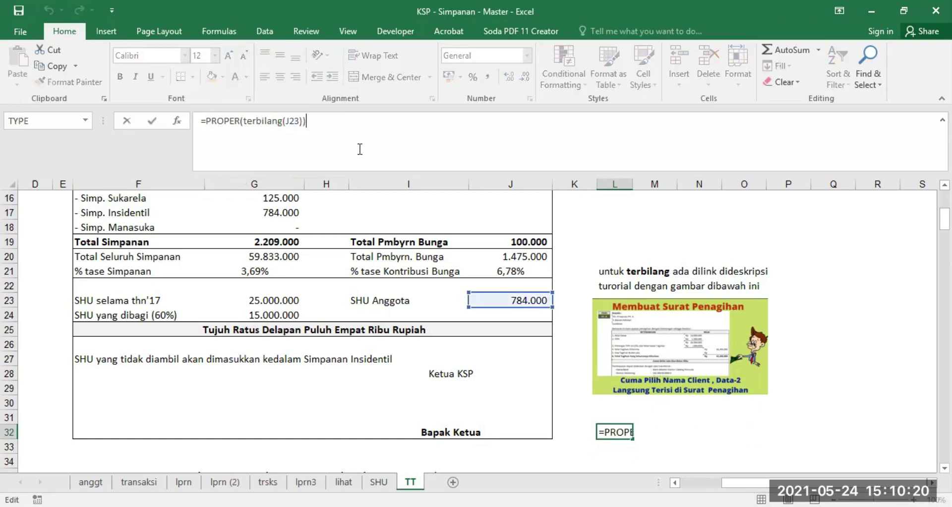
key("Left")
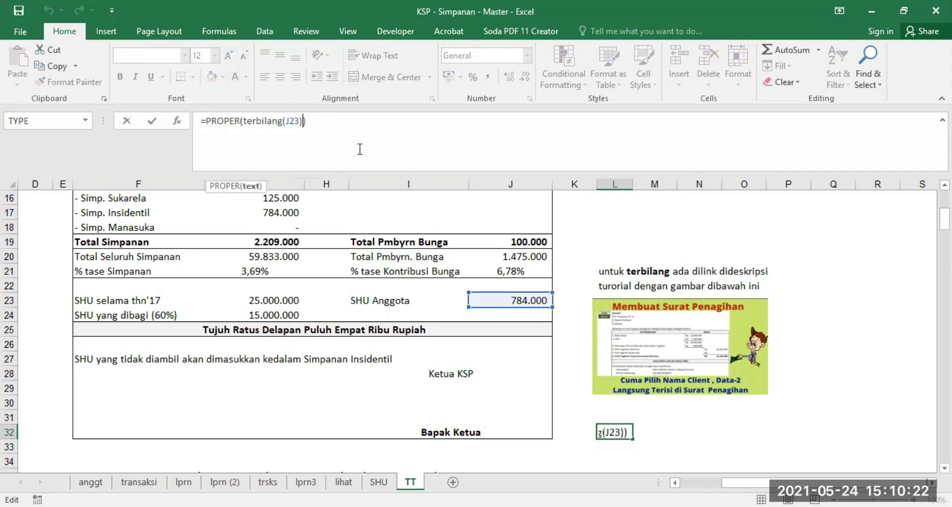
type("&\" \"&\"rpiah\"")
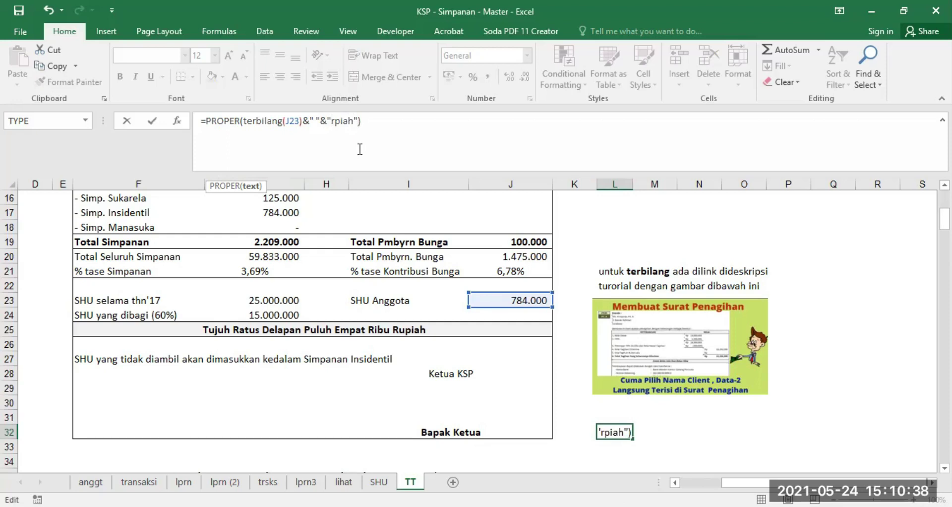
type("u")
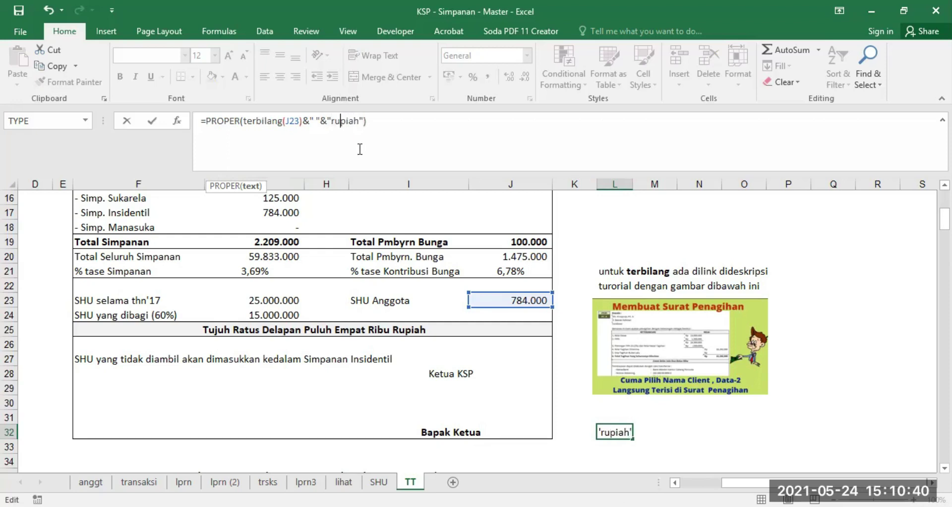
key("Return")
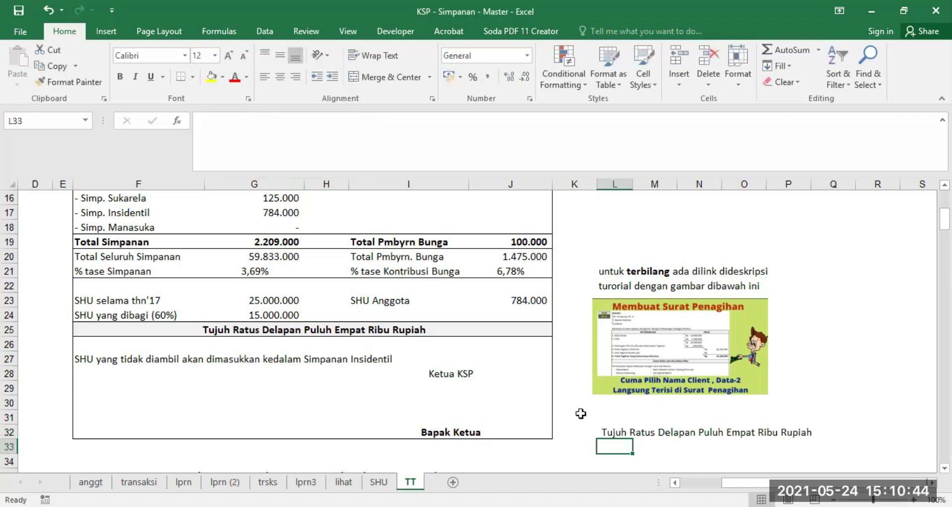
Check the completed formula in L32 against the receipts, and inspect the member number in D9 beside the member list
left_click(613, 430)
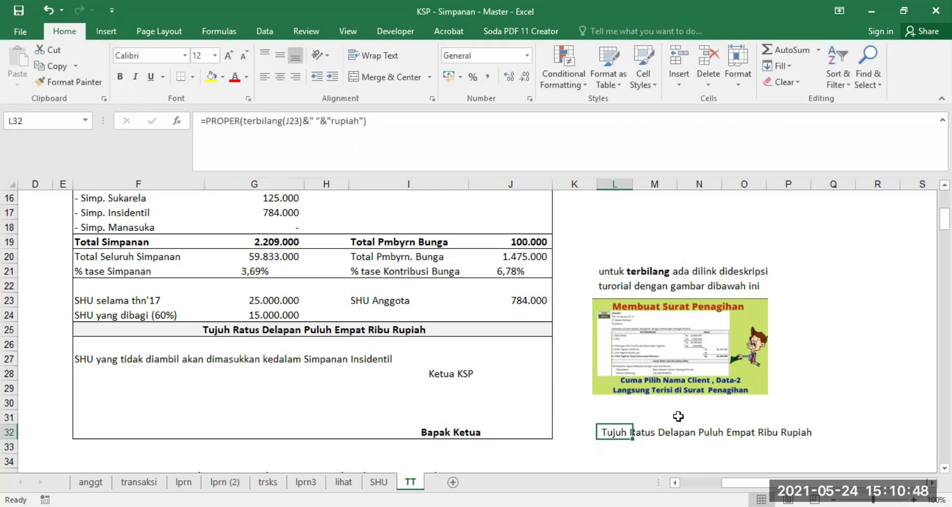
scroll(407, 359, "up", 2)
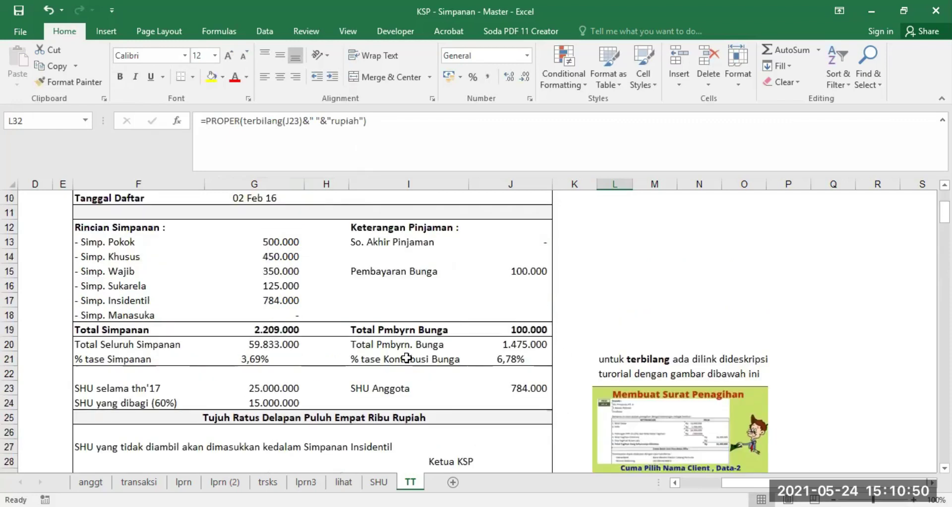
scroll(407, 358, "up", 3)
scroll(372, 354, "down", 3)
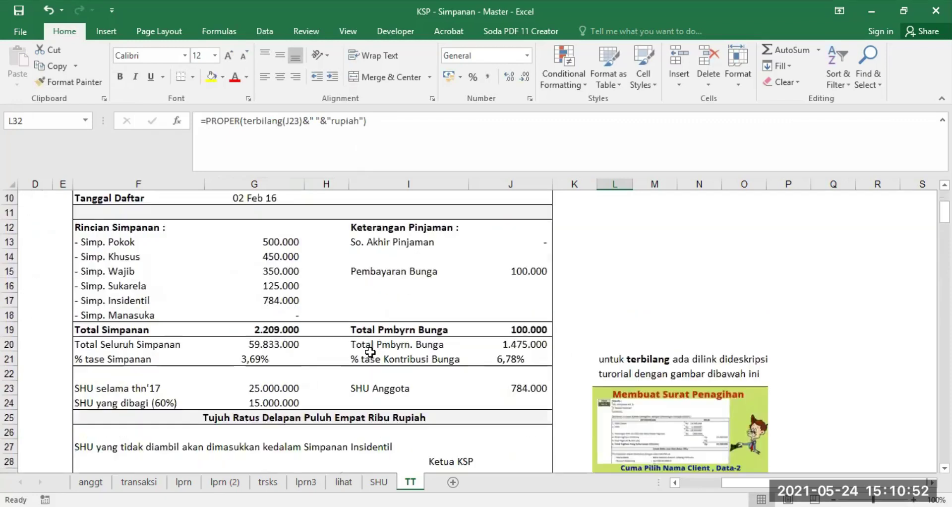
scroll(411, 302, "down", 4)
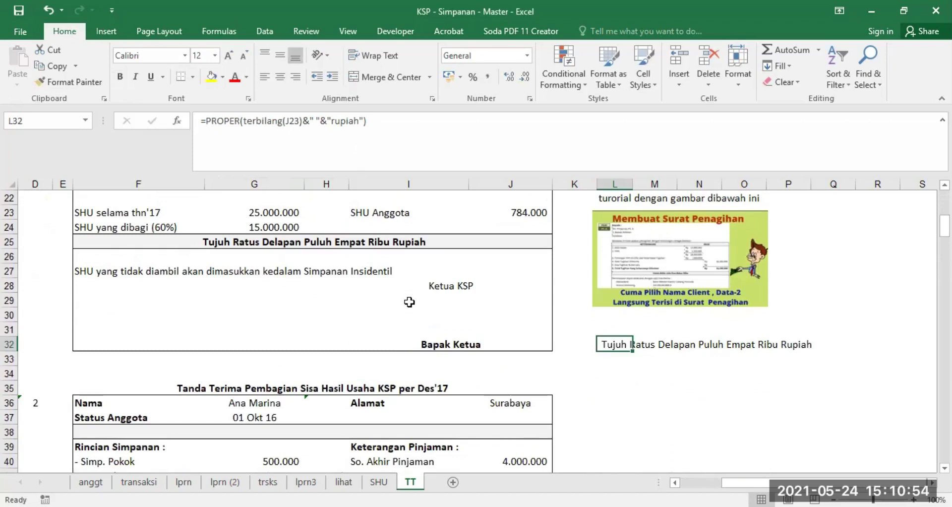
scroll(409, 302, "up", 3)
scroll(433, 289, "up", 3)
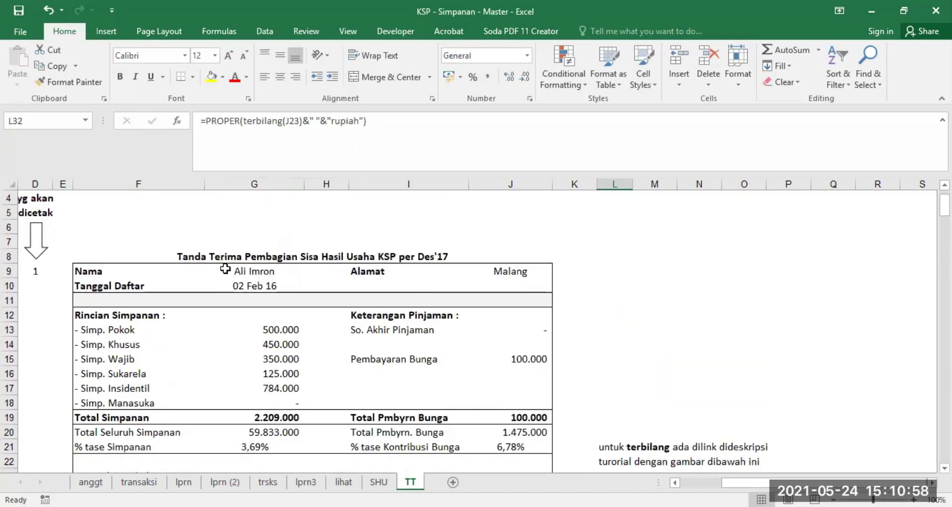
left_click(35, 271)
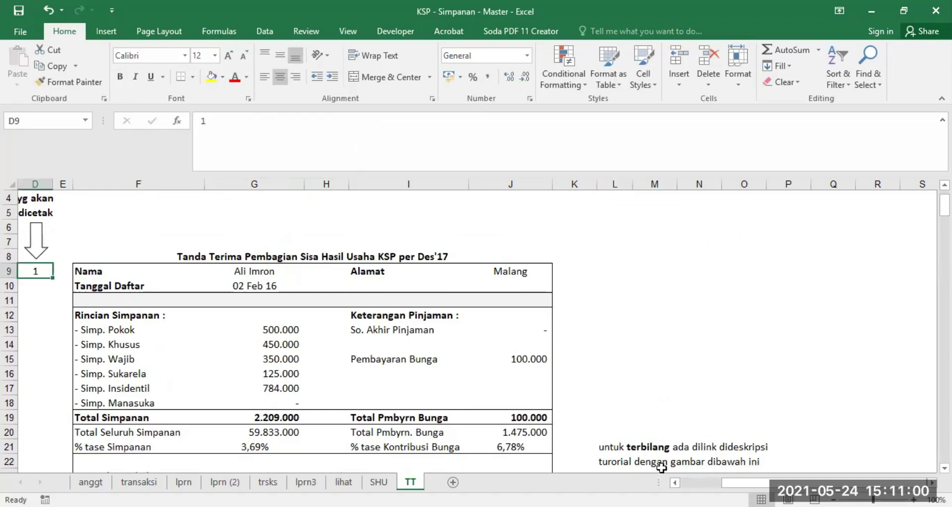
left_click(675, 483)
left_click(675, 483)
left_click(675, 483)
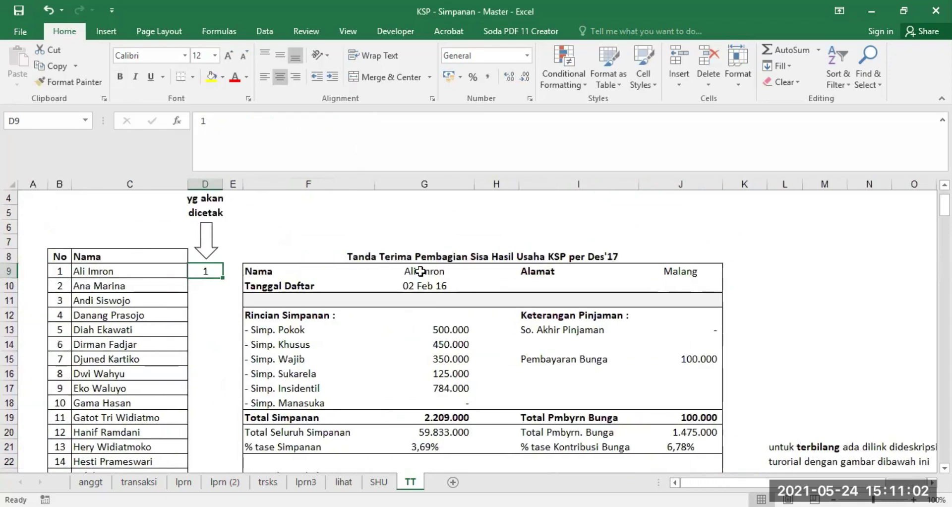
Check which member number cells the Nama formulas in G9 and G36 refer to, and return to D9
left_click(420, 271)
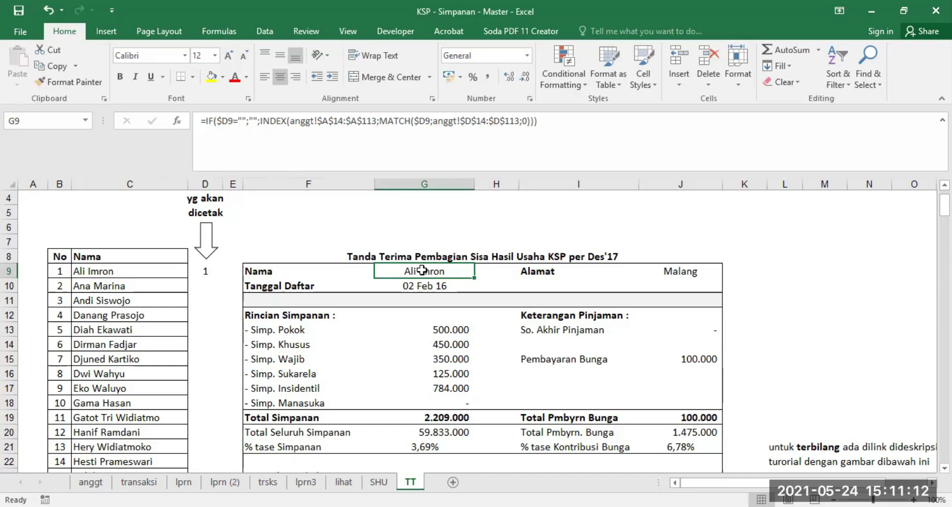
scroll(461, 337, "down", 6)
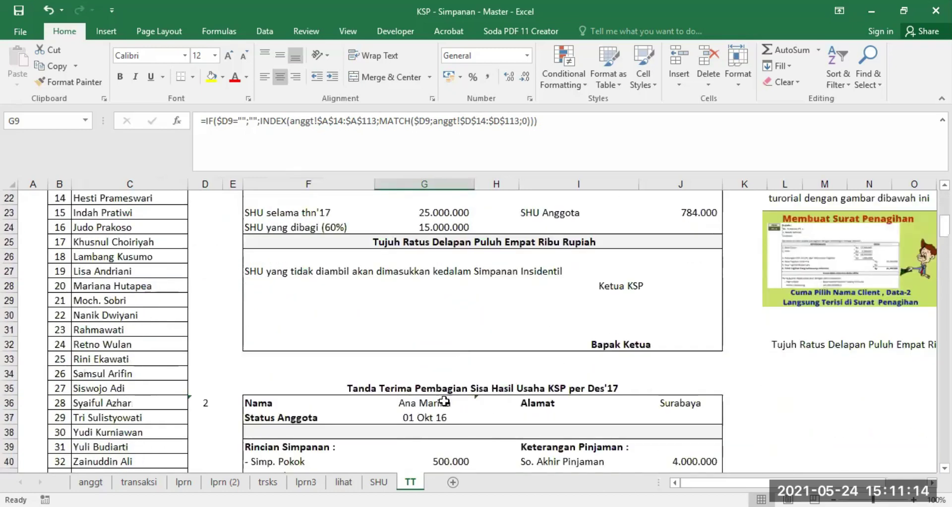
left_click(446, 399)
scroll(532, 363, "down", 4)
scroll(532, 364, "down", 2)
scroll(528, 362, "up", 10)
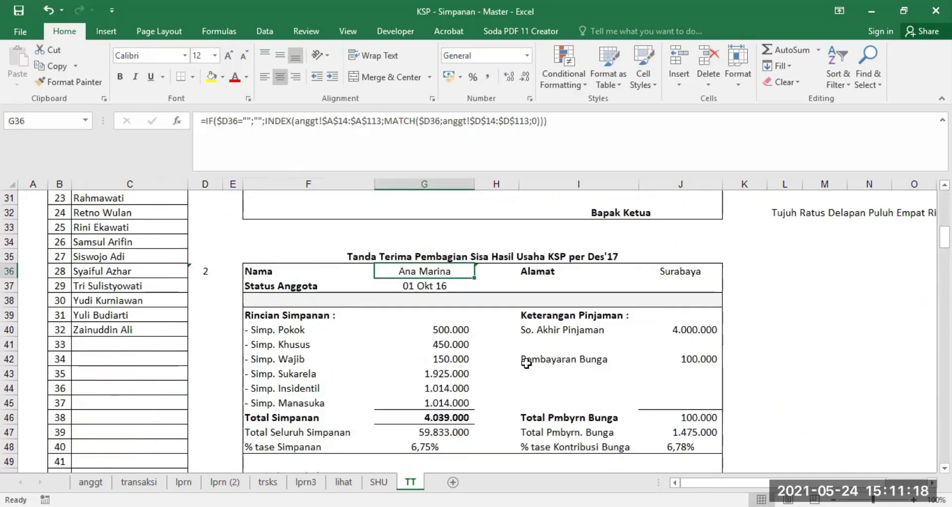
scroll(526, 361, "up", 2)
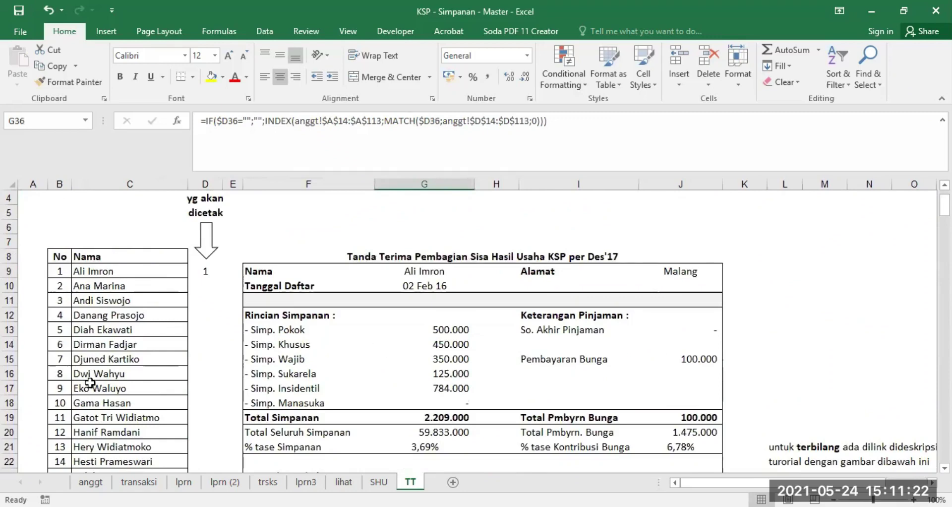
left_click(203, 269)
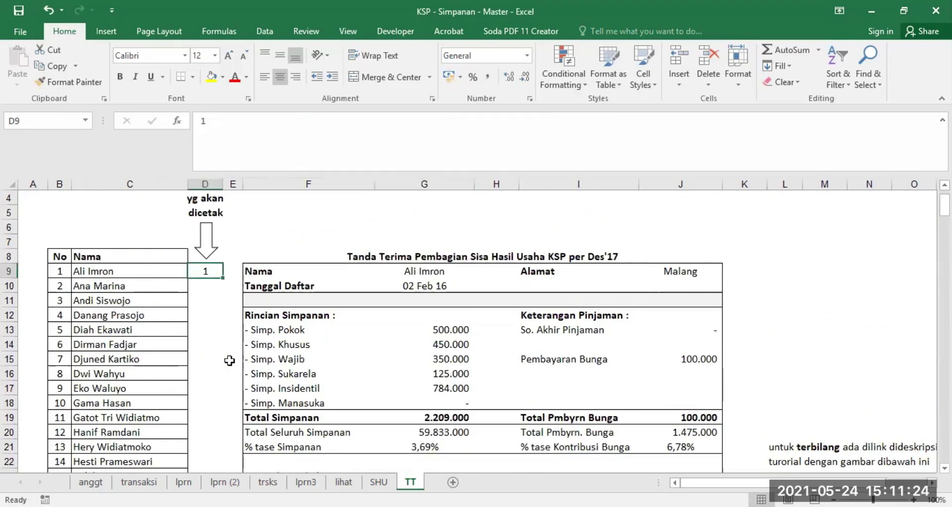
Set the member number in D9 to 10 and look over the whole first receipt
type("10")
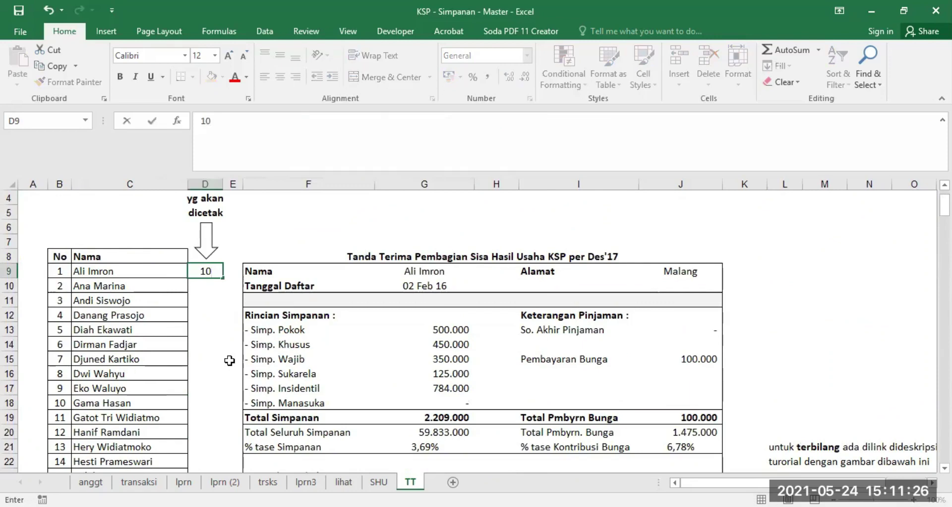
key("Return")
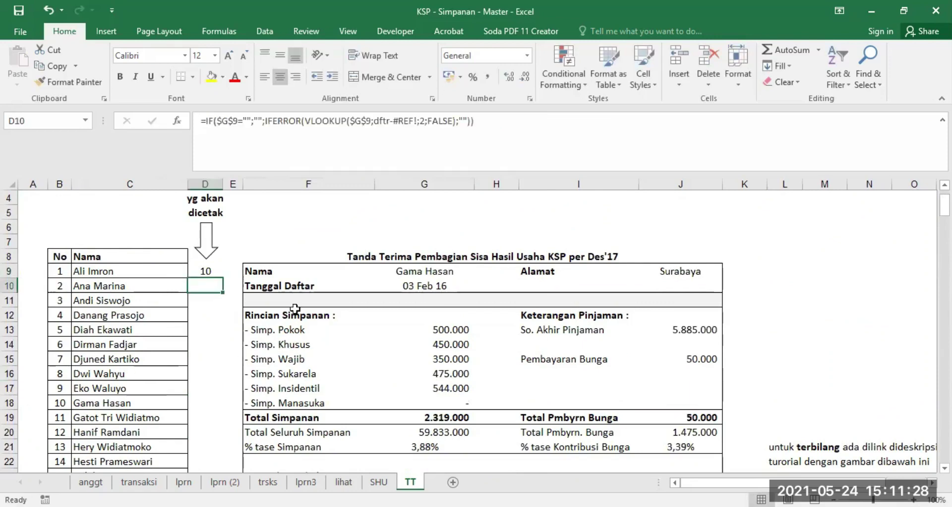
left_click(247, 271)
left_click_drag(249, 253, 657, 420)
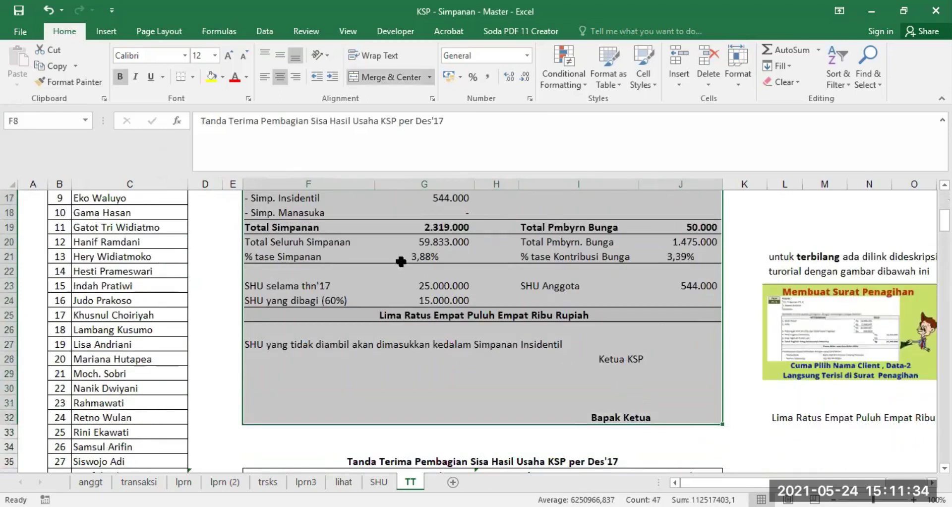
scroll(430, 283, "up", 5)
left_click(368, 243)
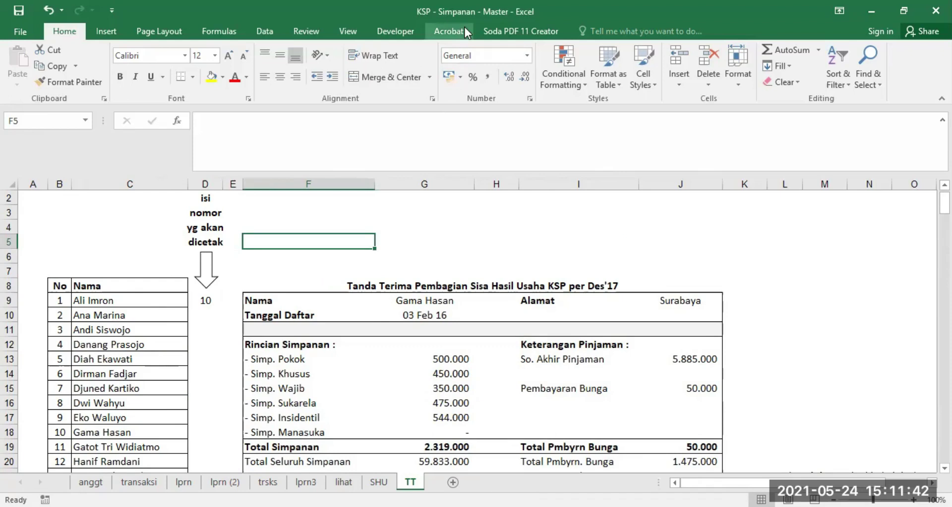
Switch to the KSP - Pinjaman - Maret workbook and check the row 11 formulas of Tabel 2 on the untuk-shu sheet
key("alt+Tab")
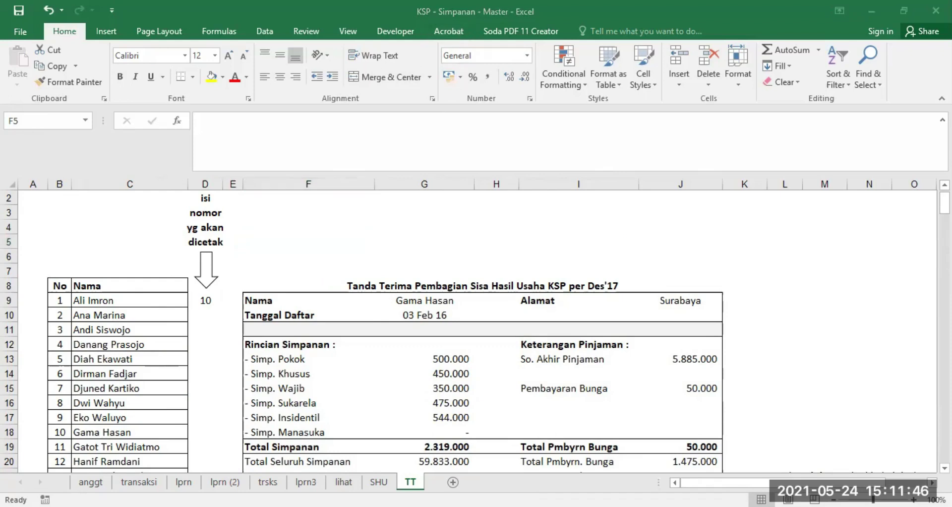
key("alt+Tab")
left_click(637, 391)
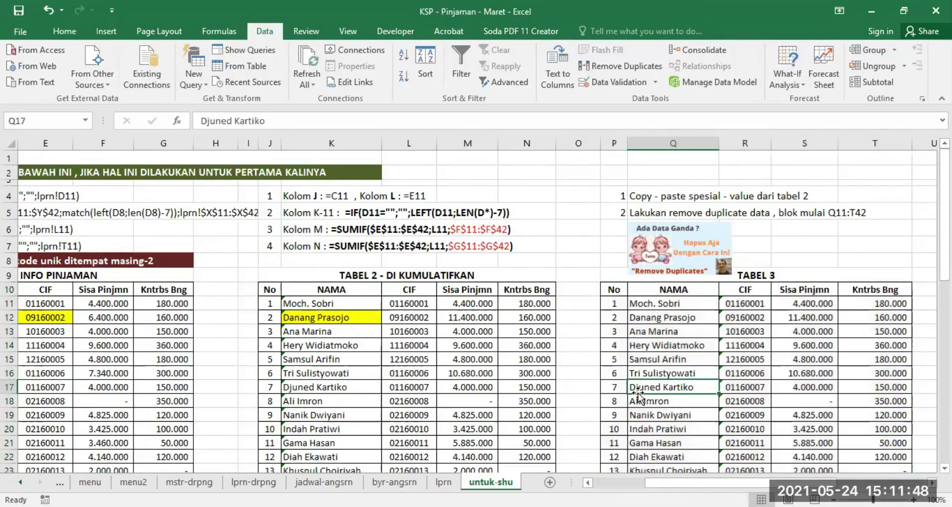
scroll(360, 267, "left", 2)
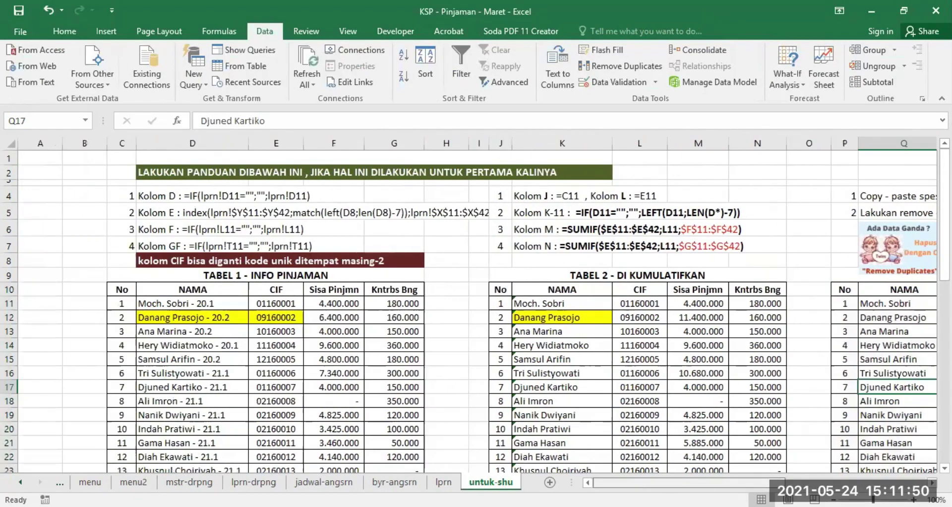
left_click(549, 304)
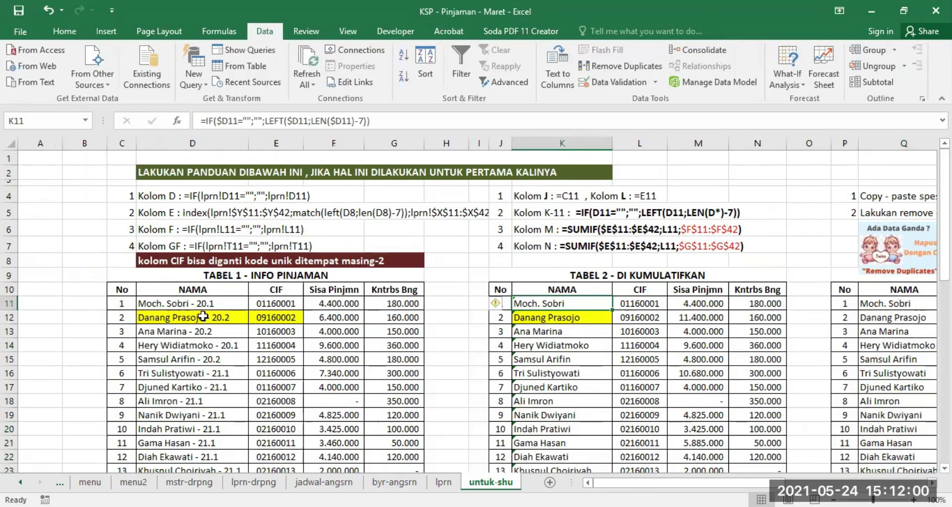
left_click(650, 305)
left_click(692, 303)
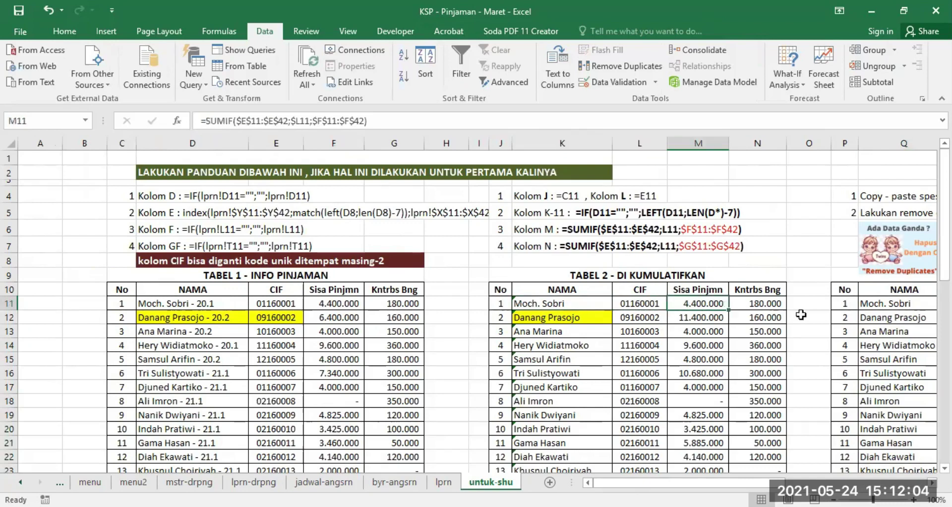
left_click(779, 305)
left_click(638, 302)
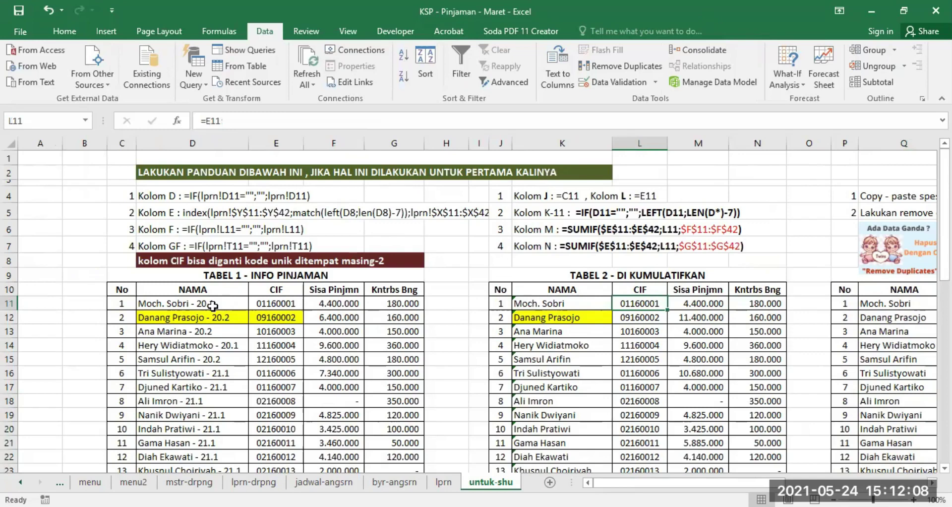
Review the totals and repeat-use instructions in rows 43 to 53, and compare Tabel 1 and Tabel 2 with Tabel 3
scroll(225, 358, "down", 11)
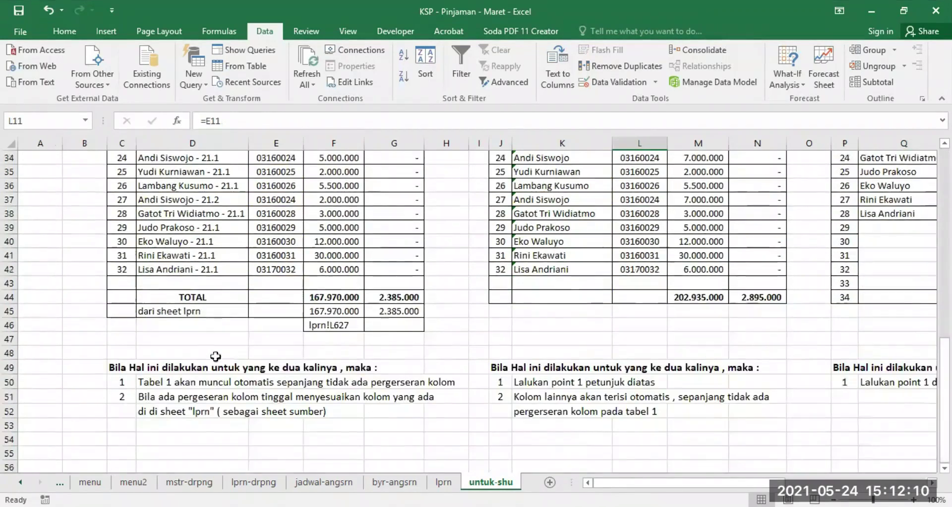
left_click(12, 283)
left_click_drag(12, 282, 23, 427)
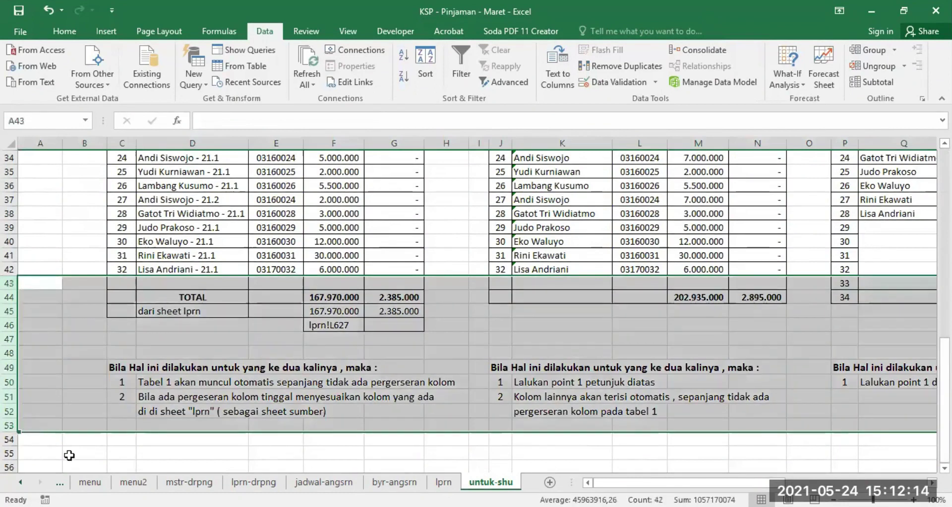
left_click(69, 455)
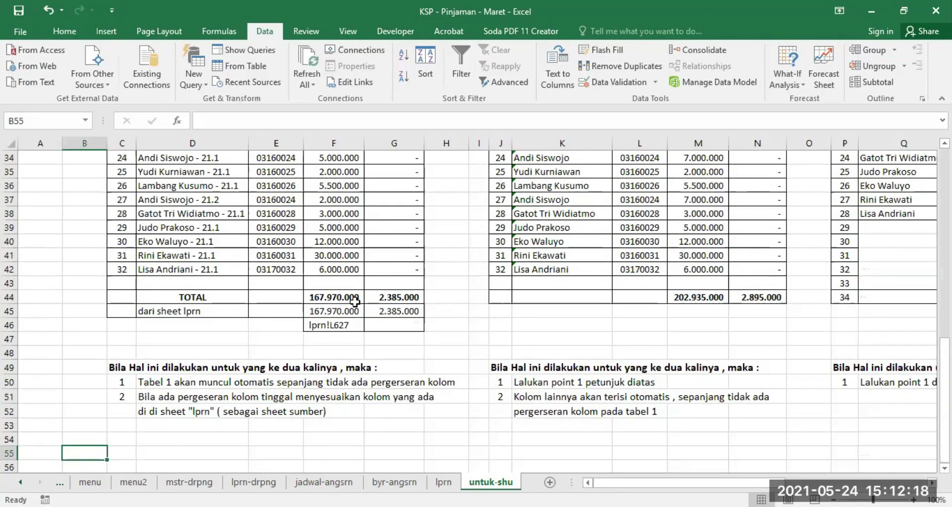
scroll(545, 323, "up", 7)
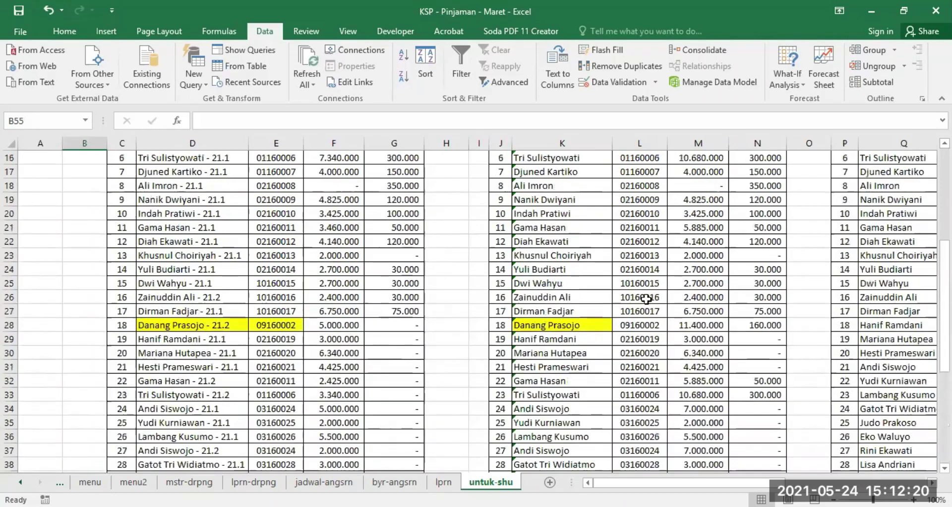
scroll(661, 290, "up", 3)
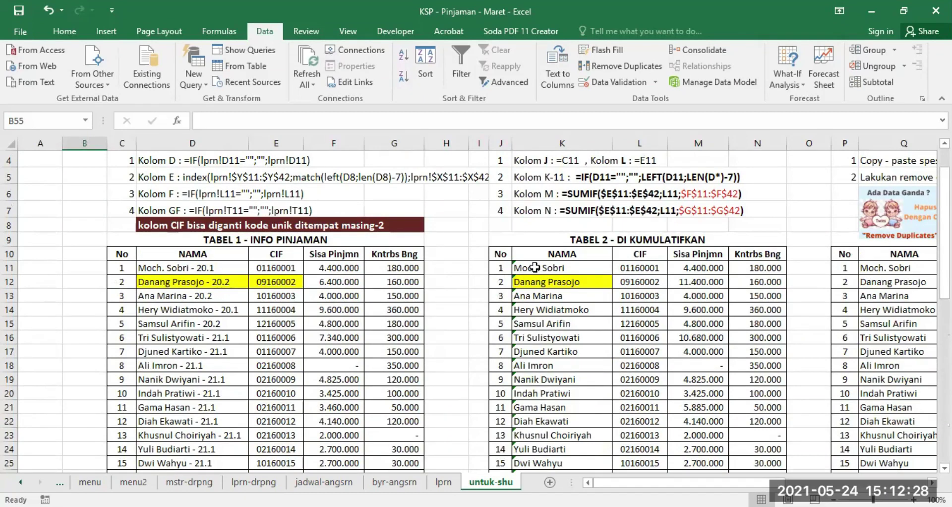
left_click_drag(685, 482, 742, 482)
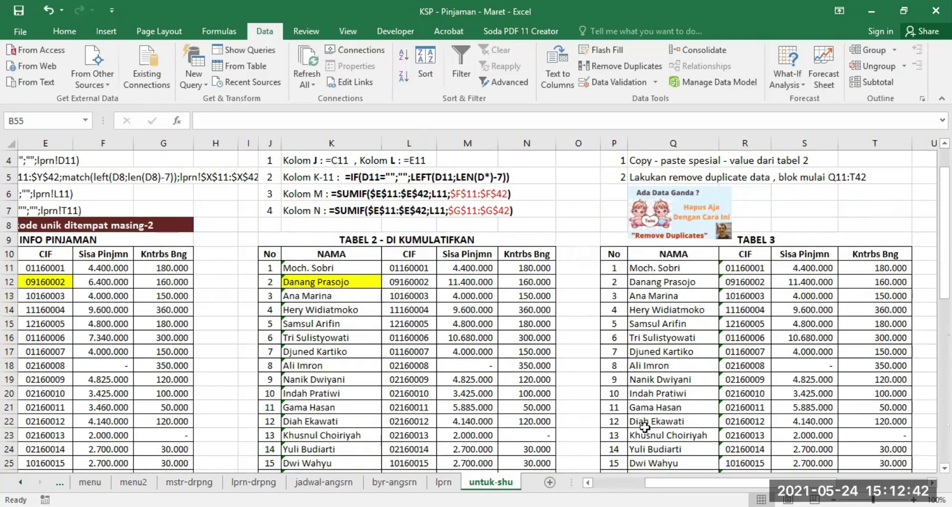
On the lprn sheet, inspect the So Awal Bln Ini link formula in H11 and the columns for the SHU calculation
left_click(443, 481)
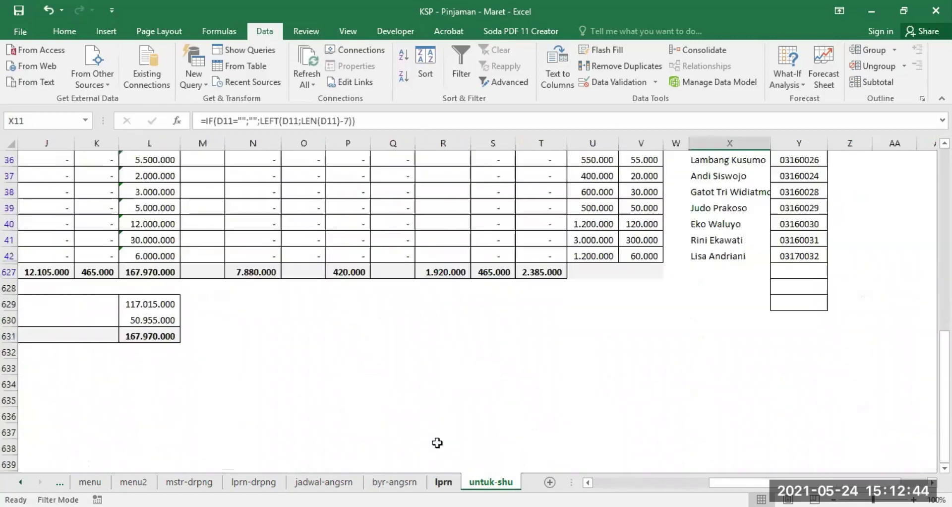
scroll(677, 337, "up", 10)
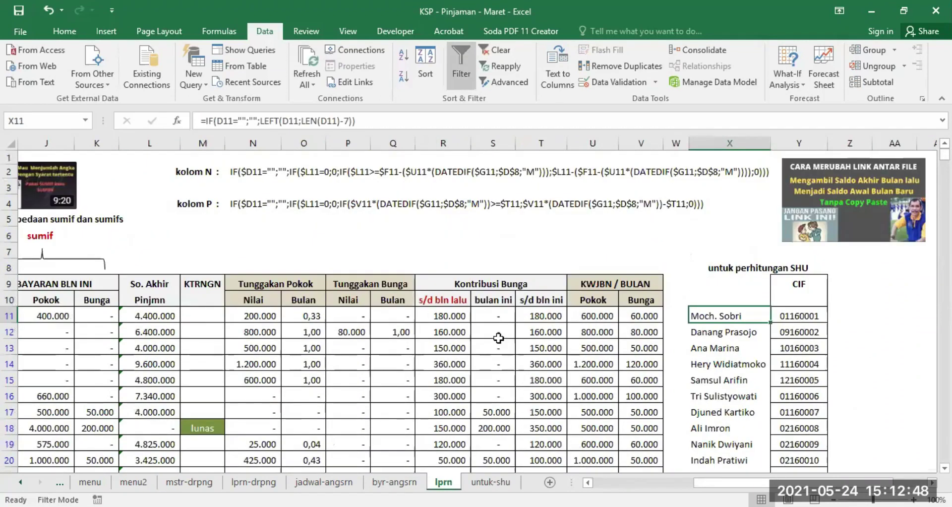
left_click_drag(788, 483, 673, 483)
left_click(400, 311)
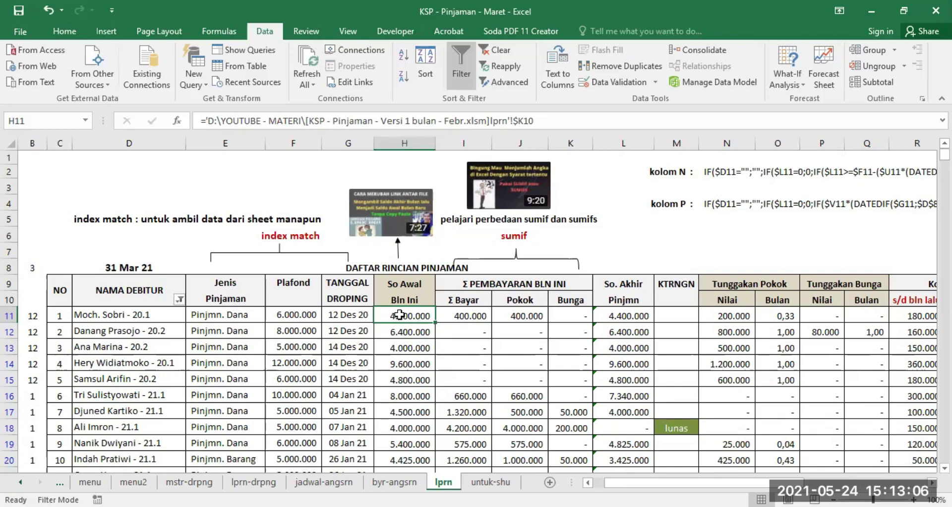
left_click_drag(615, 482, 734, 482)
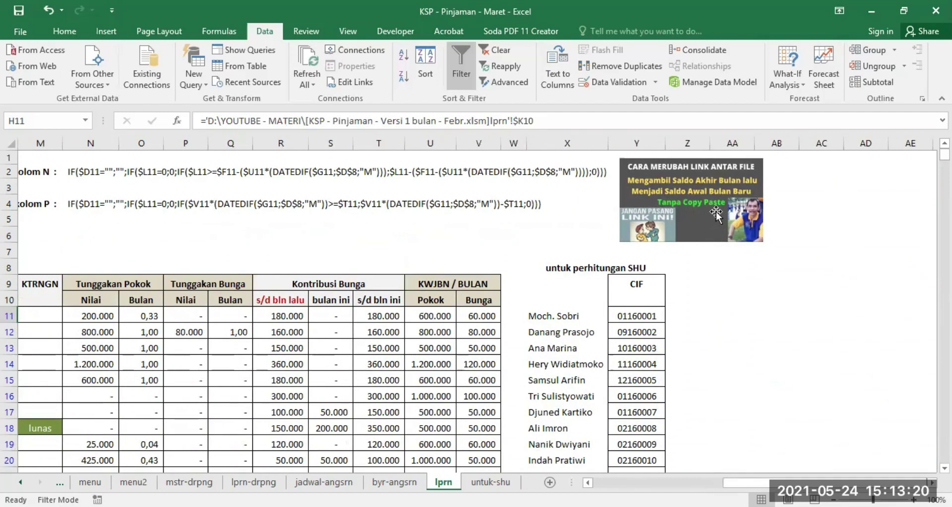
left_click_drag(800, 483, 692, 483)
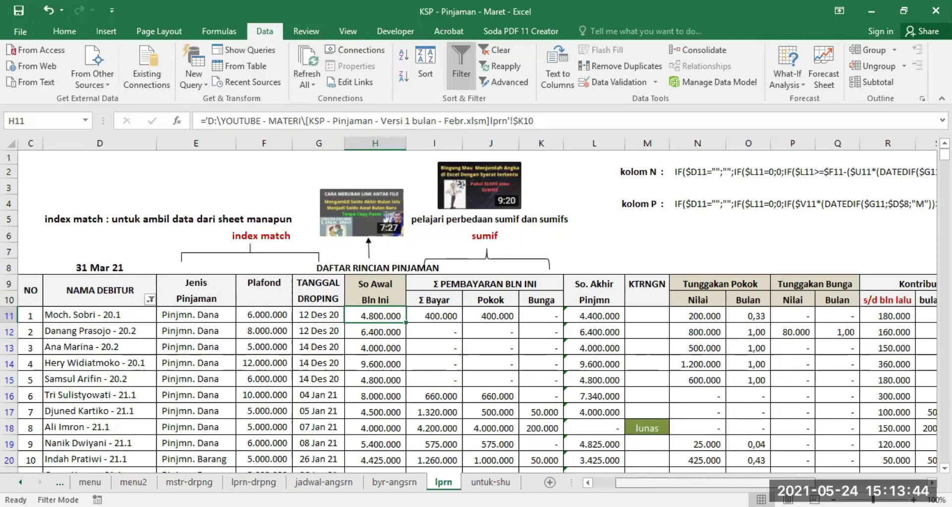
Inspect the s/d bln lalu link formula in R11 and the So Awal Bln Ini link formulas in H11:H25
scroll(573, 322, "right", 5)
left_click(561, 314)
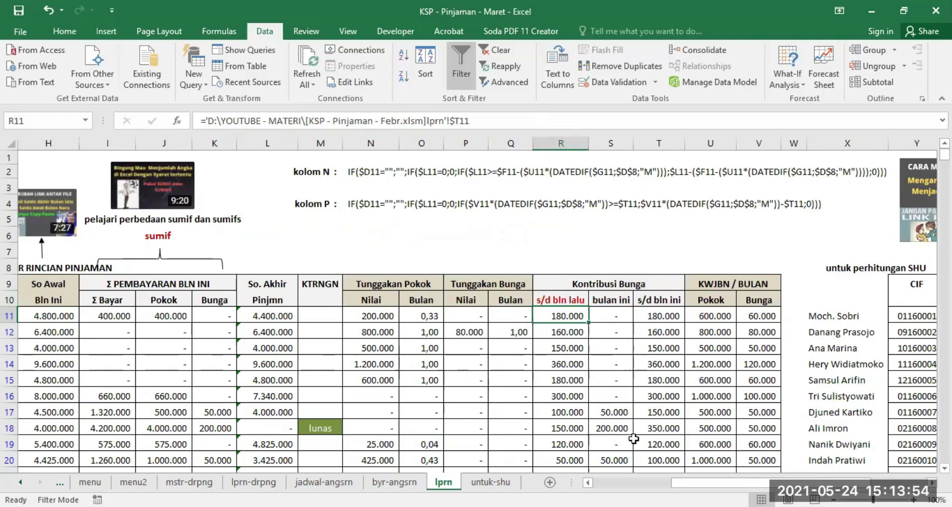
mouse_move(790, 484)
left_mouse_down()
mouse_move(711, 483)
mouse_move(777, 483)
left_mouse_up()
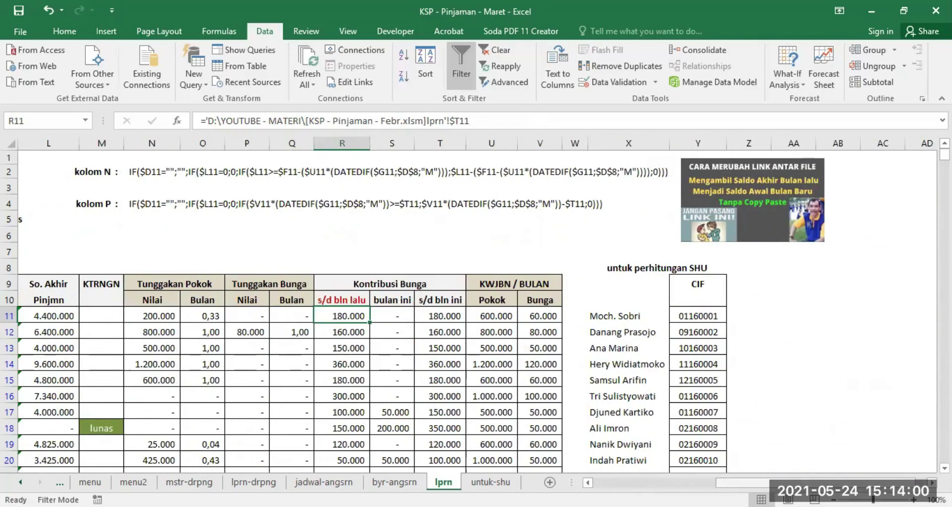
scroll(200, 309, "left", 3)
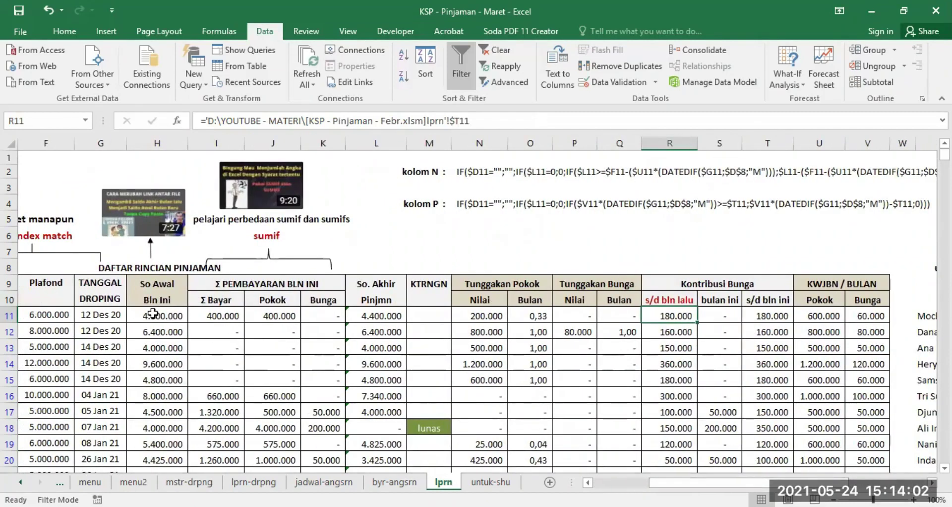
left_click_drag(152, 314, 157, 448)
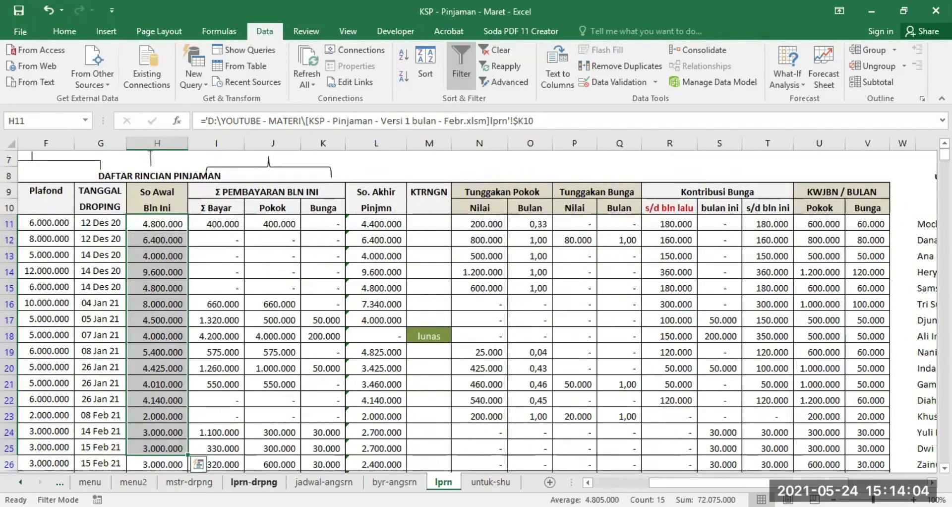
left_click(143, 289)
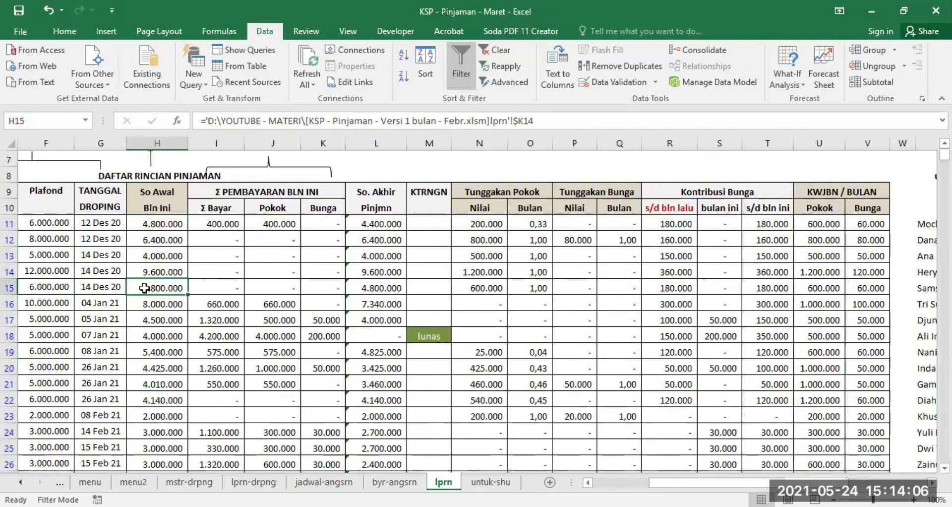